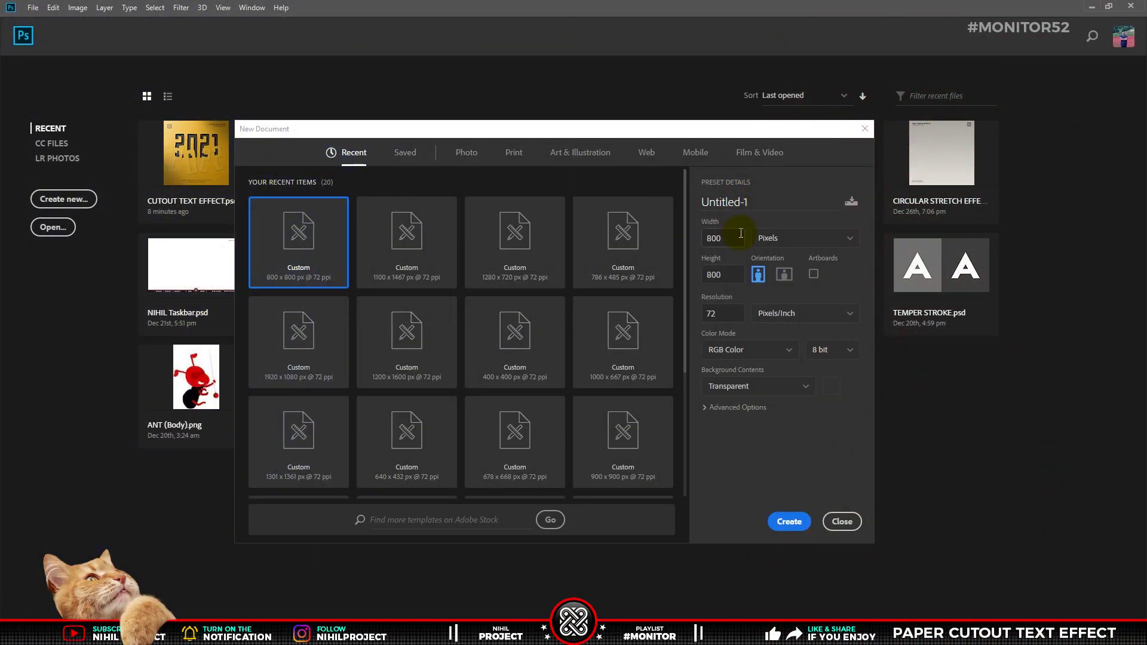
Create a new square document named 'Cutout Text Effect'
left_click(734, 237)
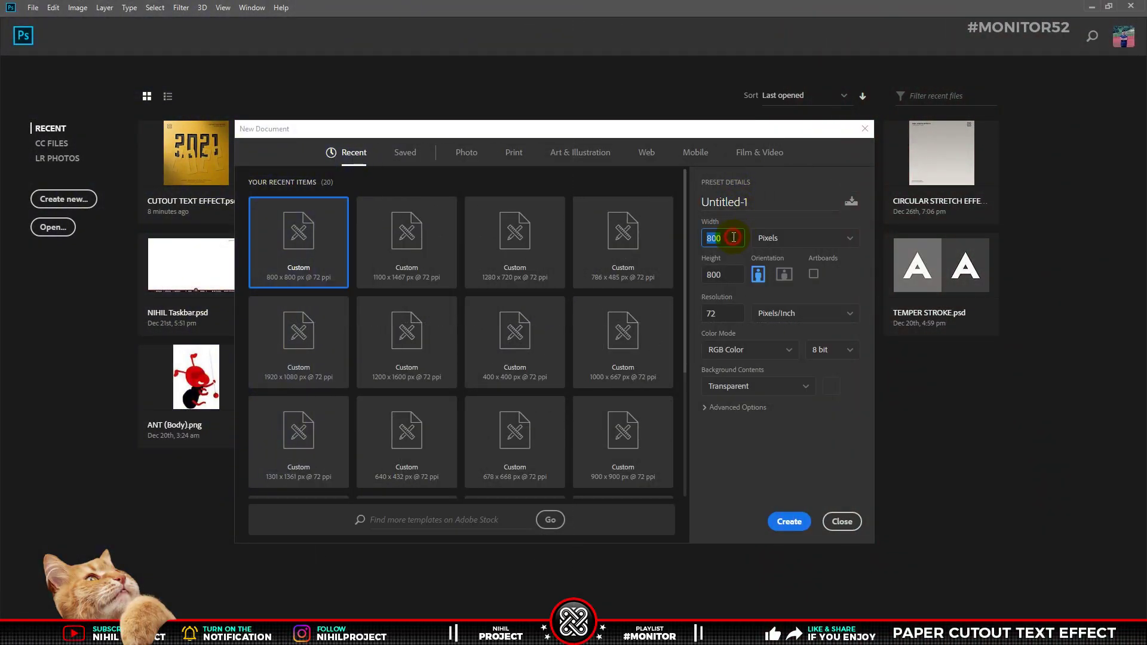
left_click(734, 273)
left_click(711, 202)
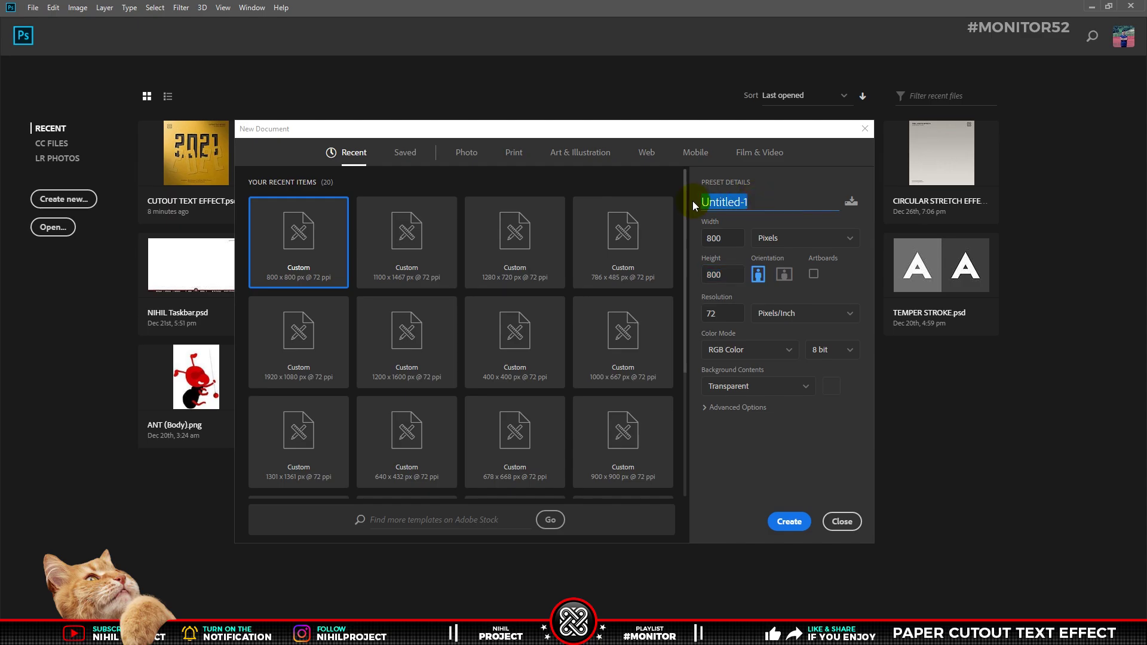
type("Cutout Text Effec")
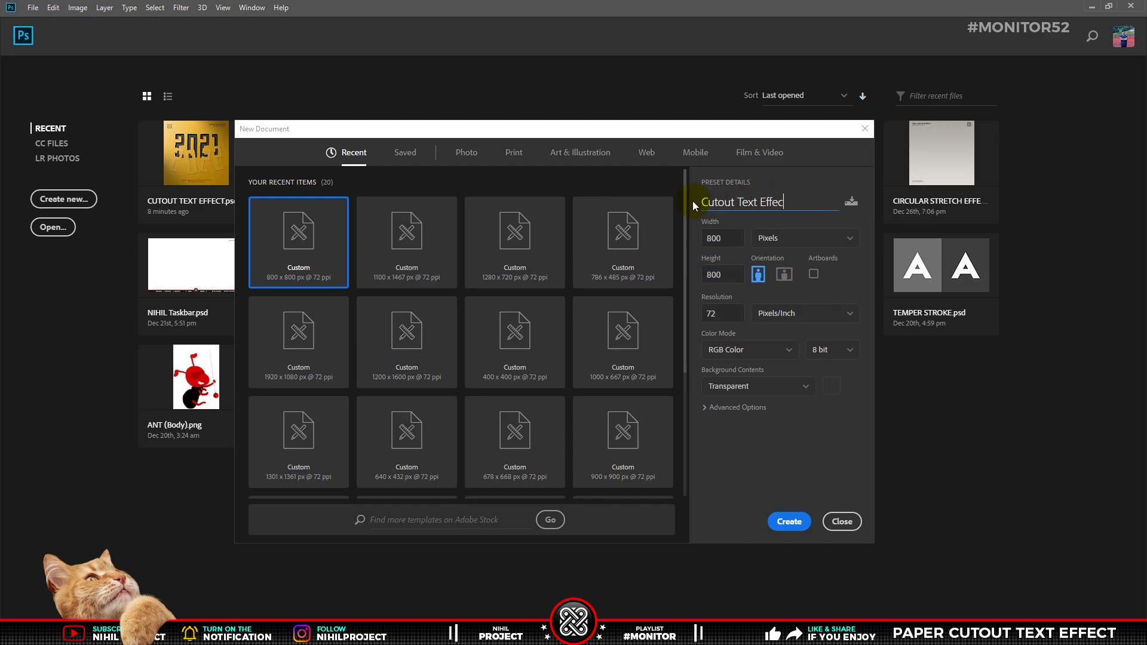
type("t")
left_click(788, 521)
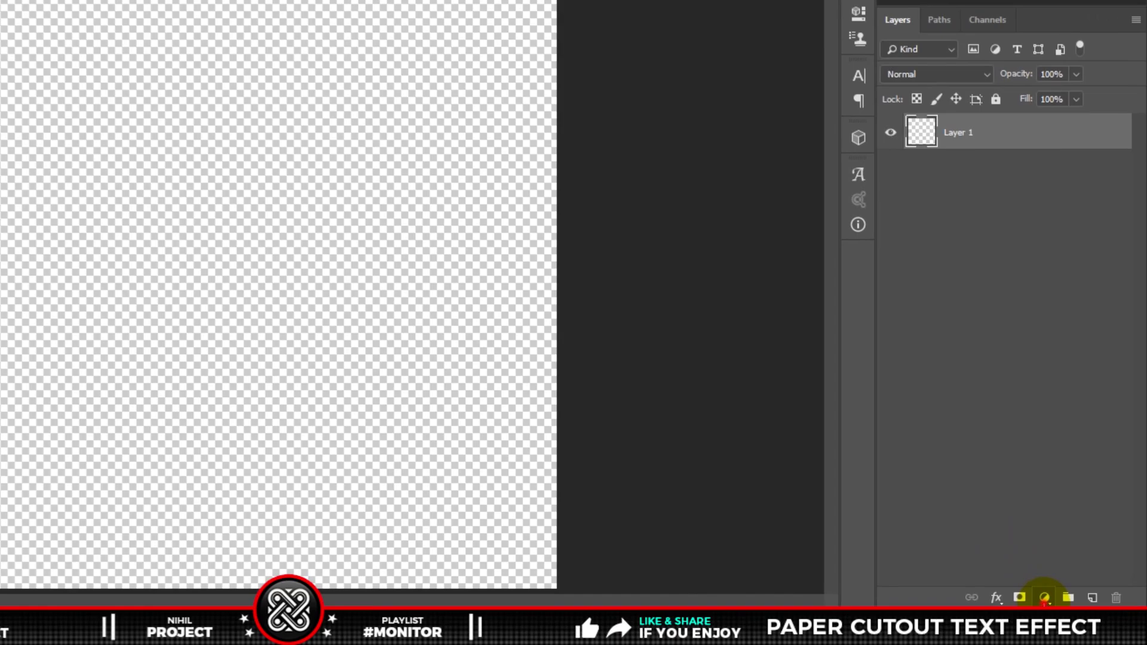
Add a Solid Color fill layer in #ffba00 and rename it Background
left_click(1045, 596)
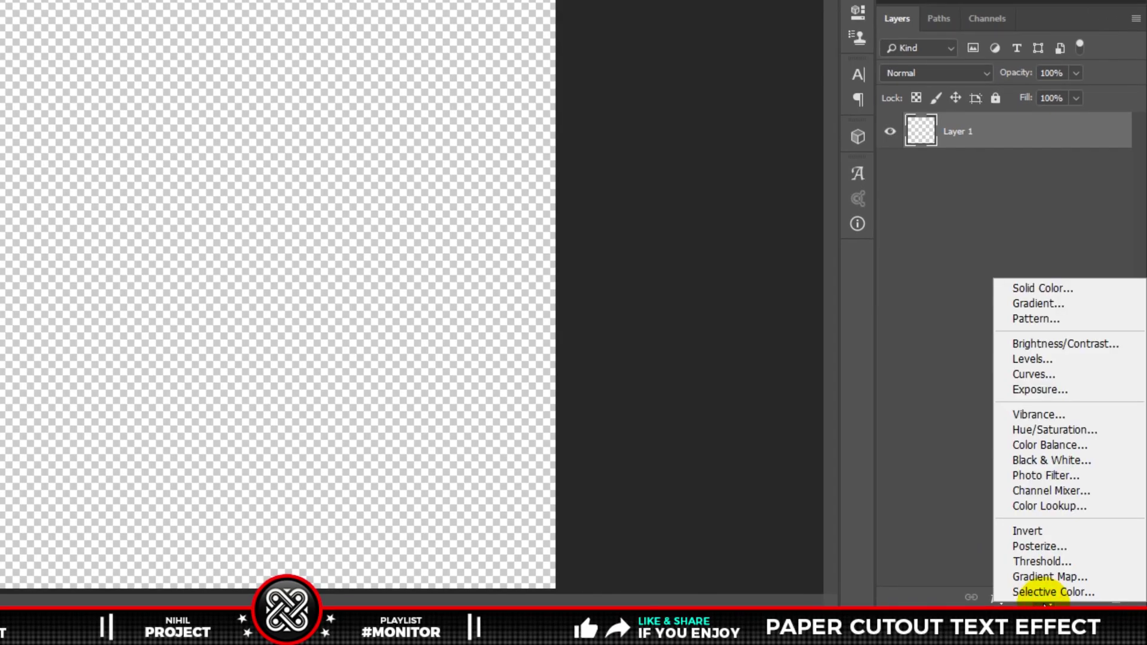
left_click(1024, 288)
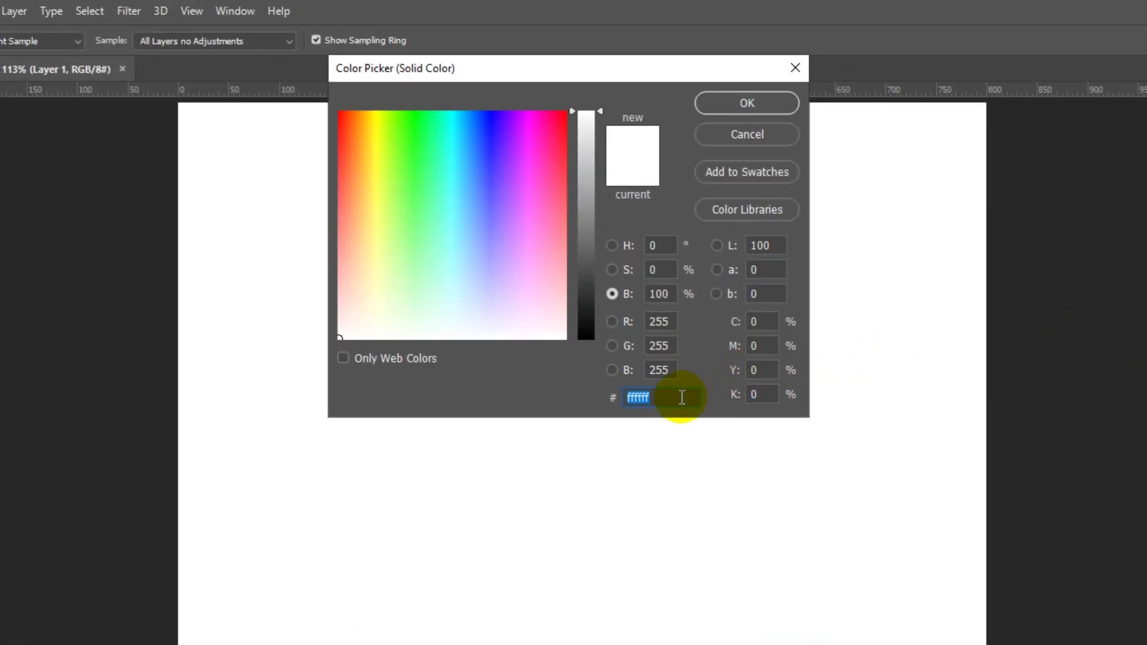
type("ffba00")
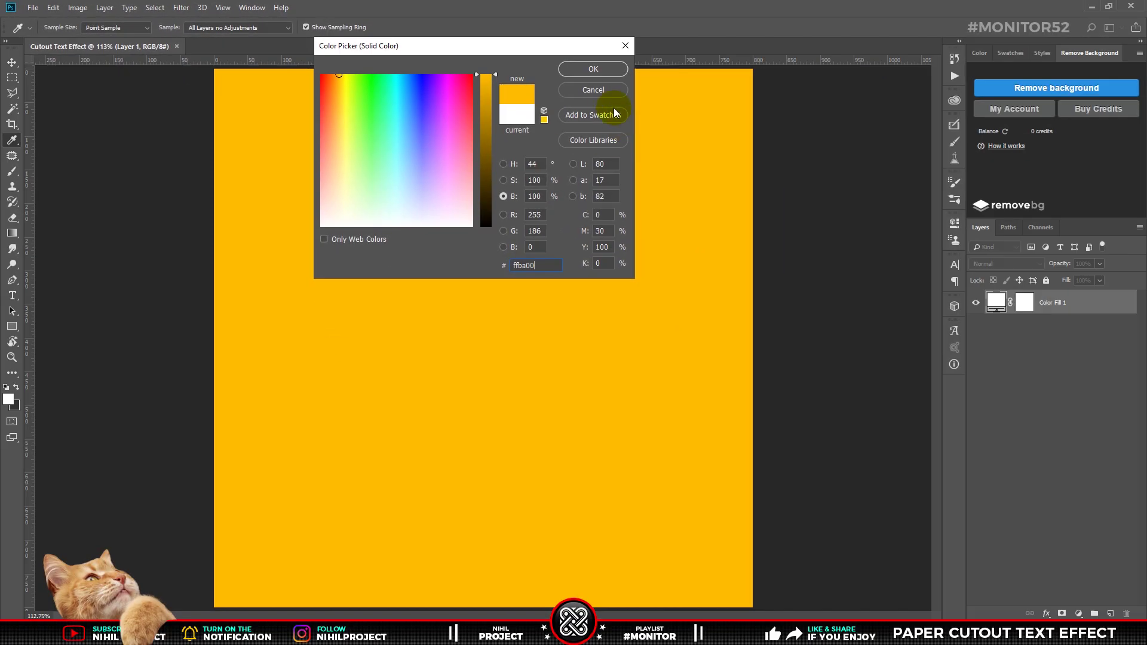
left_click(582, 70)
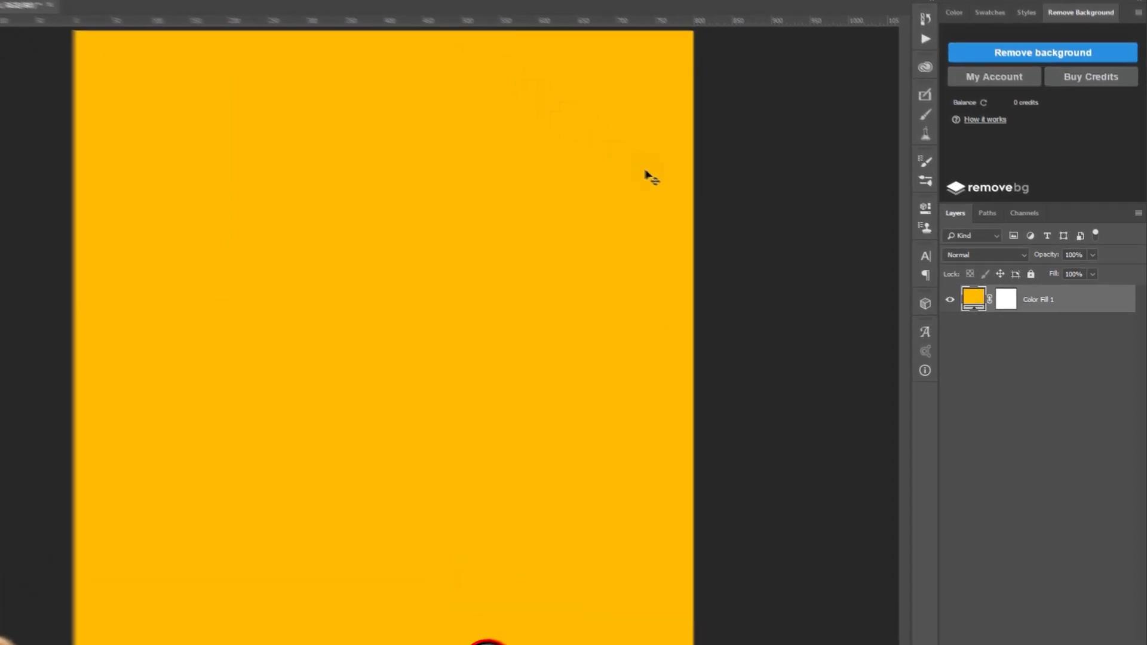
double_click(1039, 299)
type("Backgro")
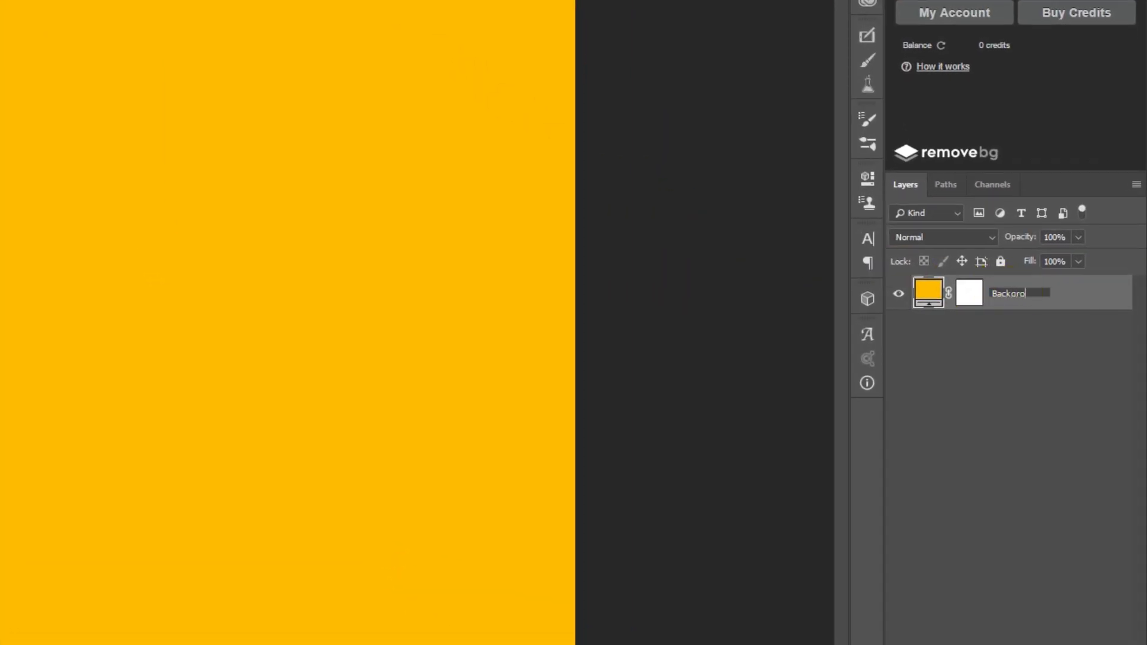
type("und")
left_click(1014, 292)
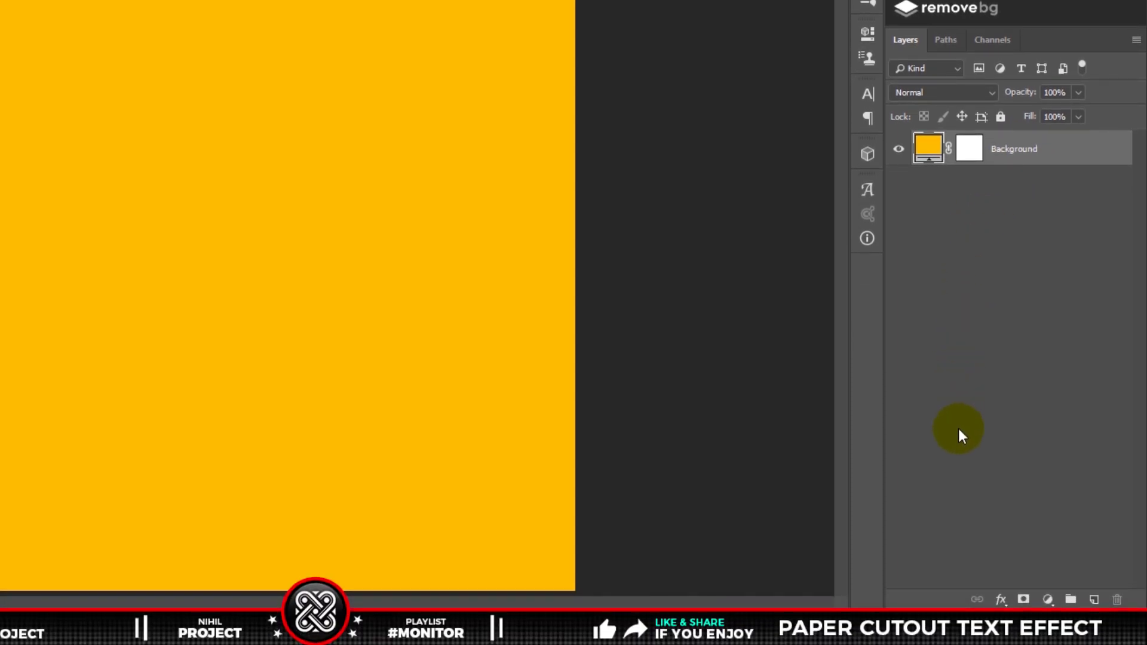
Apply a paper-texture Pattern Overlay at 50% scale with Linear Burn blending
left_click(999, 599)
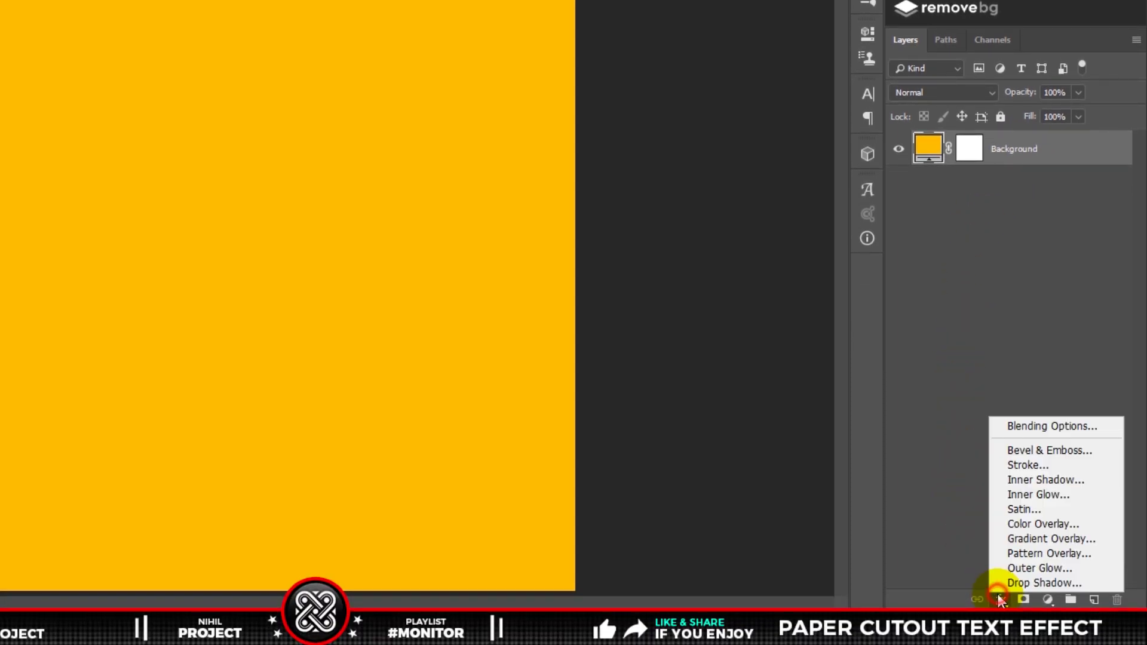
left_click(1008, 552)
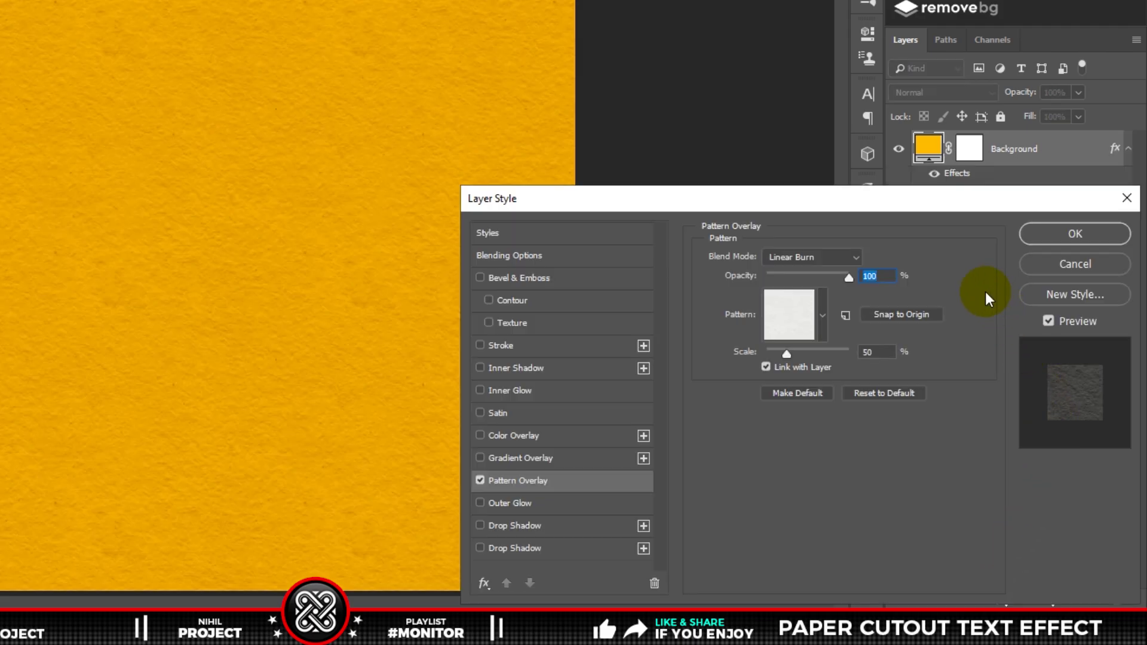
left_click(812, 312)
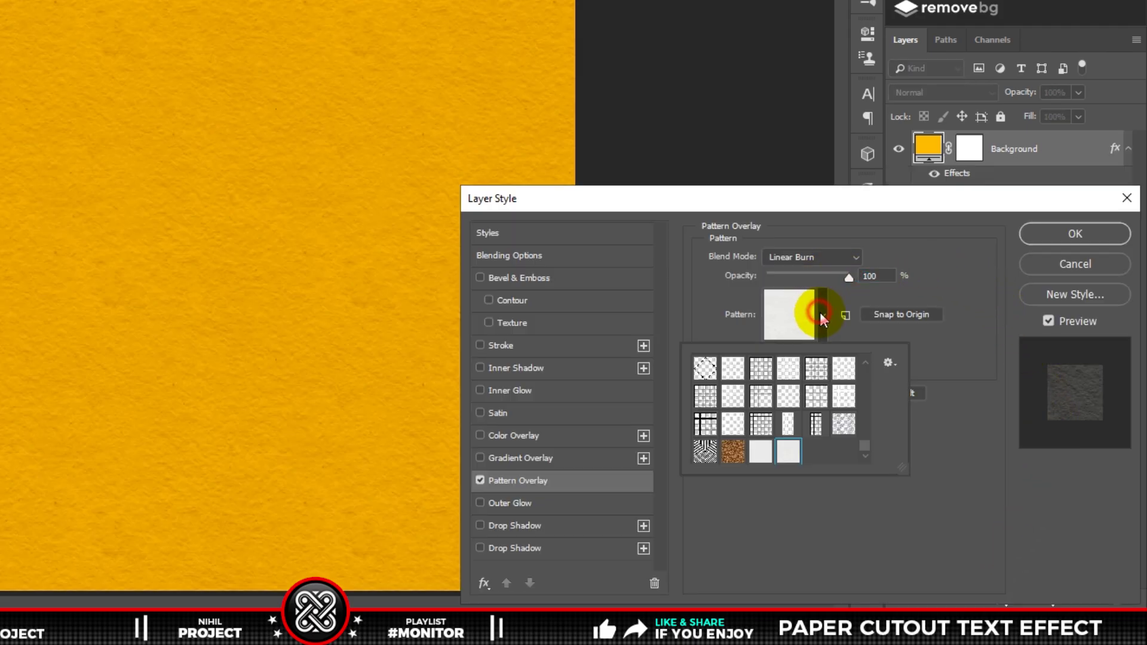
left_click(789, 452)
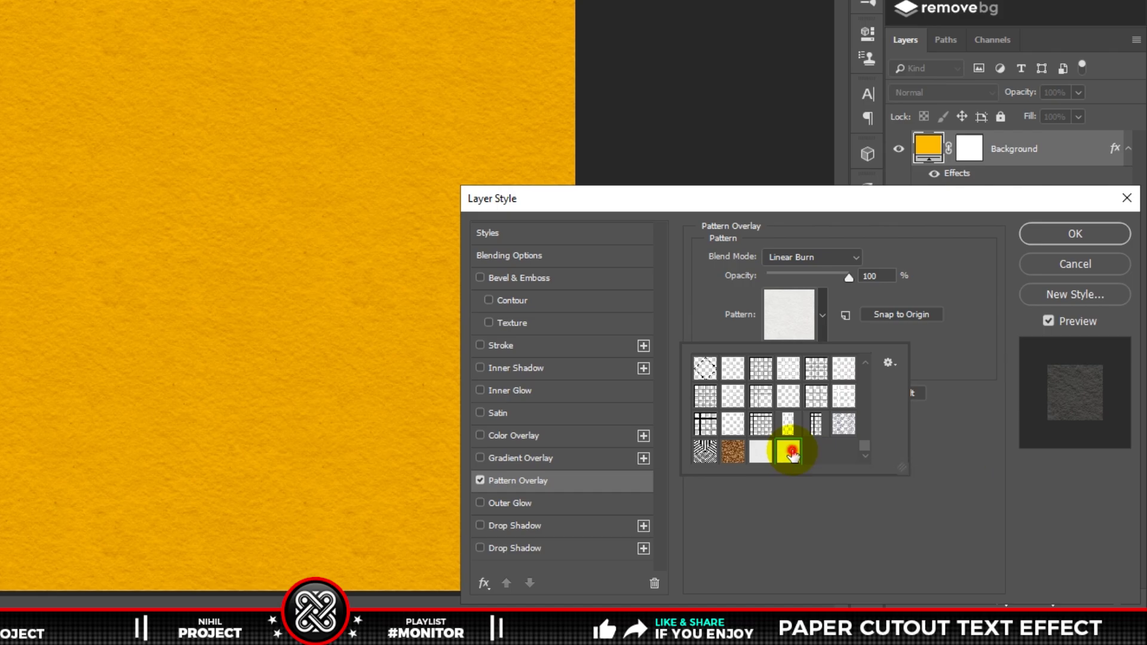
left_click(981, 454)
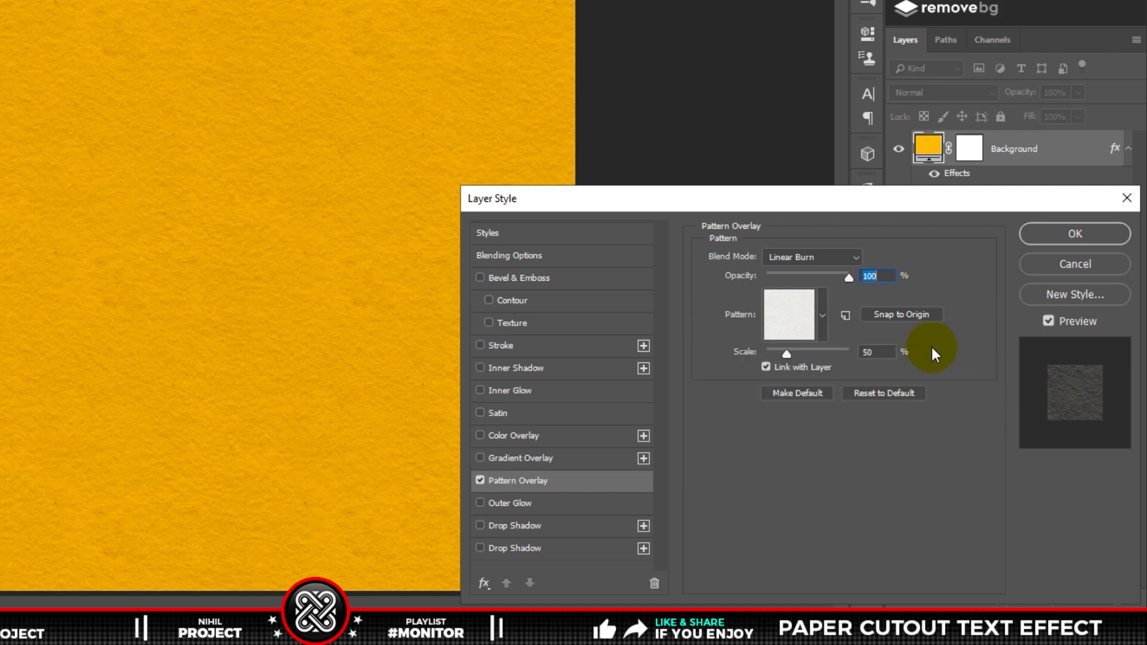
double_click(866, 351)
type("50")
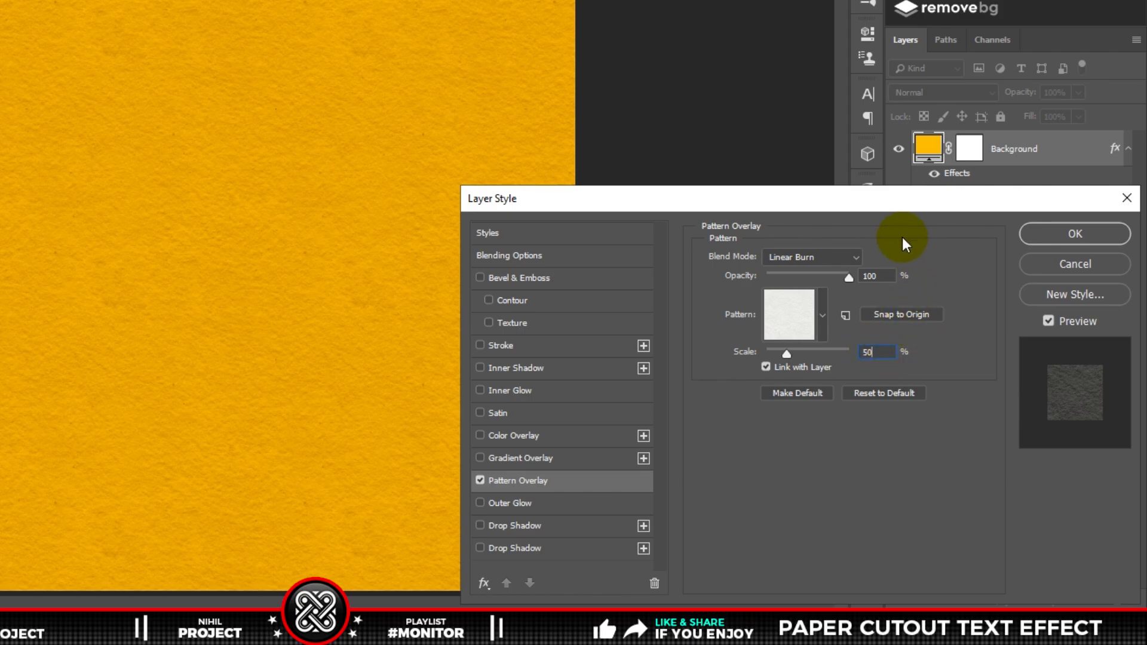
left_click(844, 259)
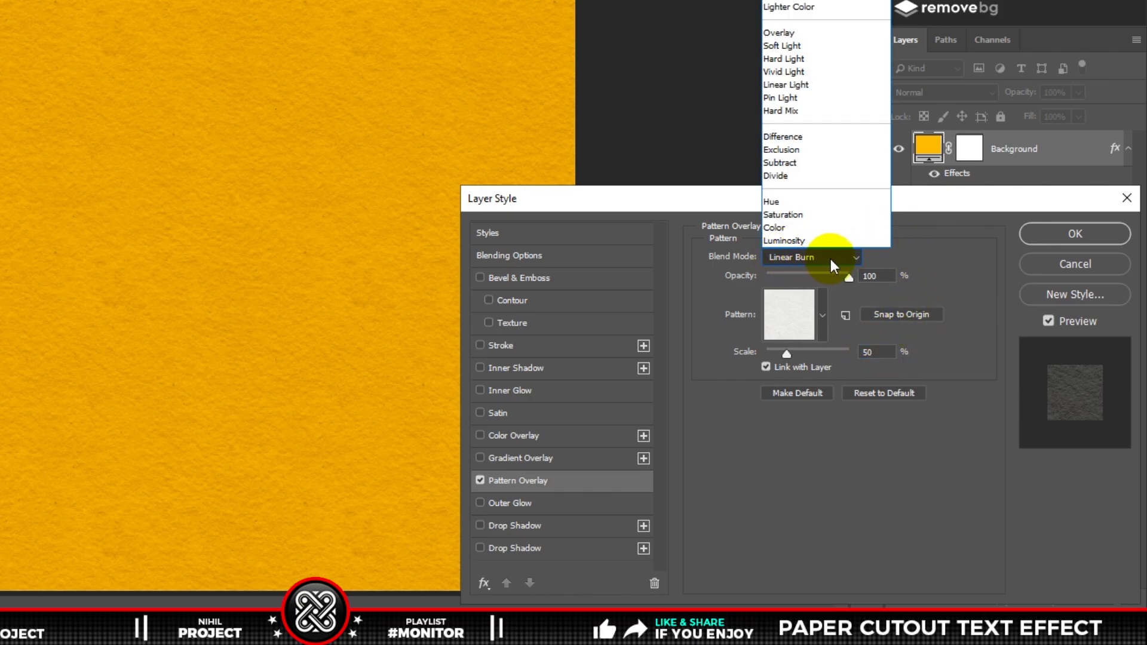
left_click(830, 259)
left_click(1031, 235)
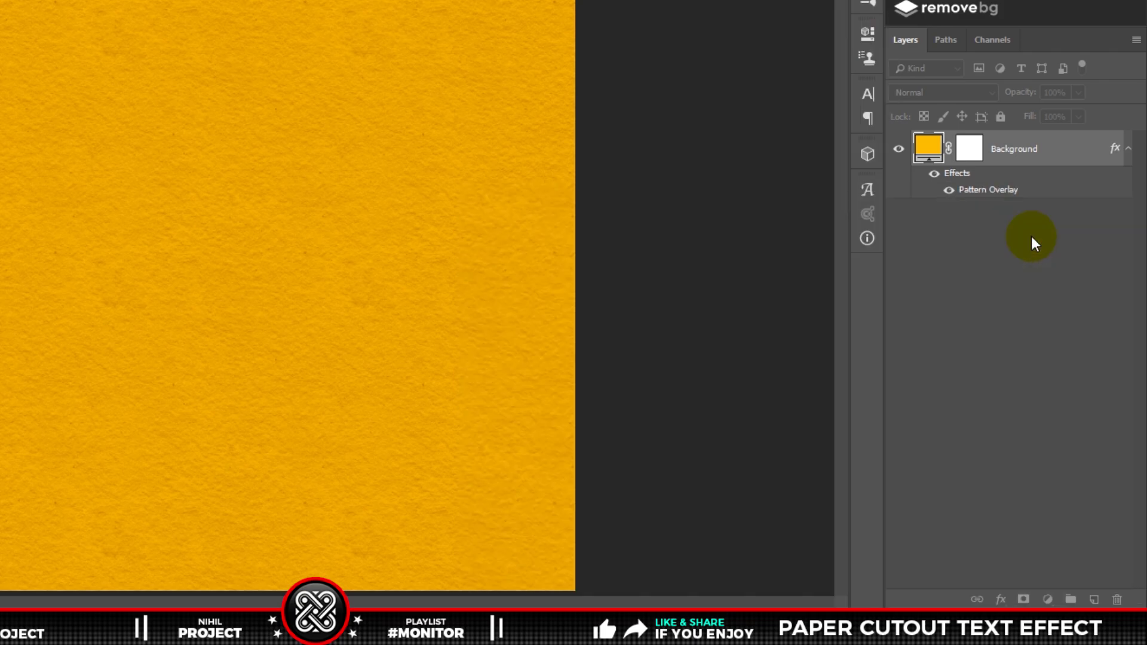
Group the fill layer into a yellow-labelled group named Background
key("ctrl+g")
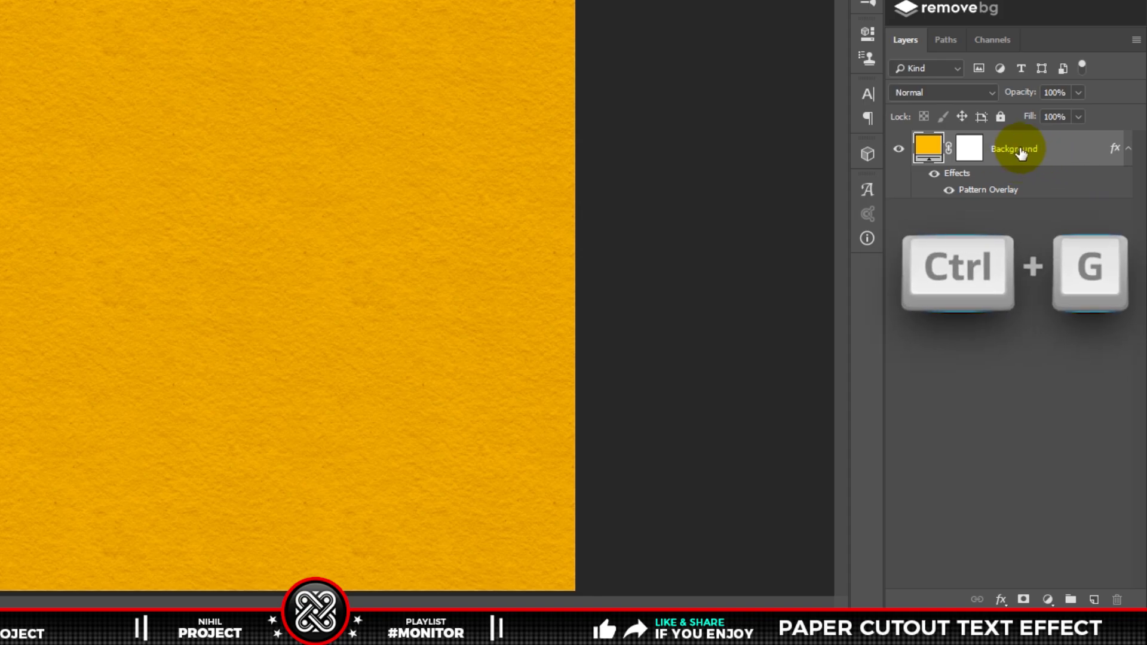
double_click(972, 142)
type("B")
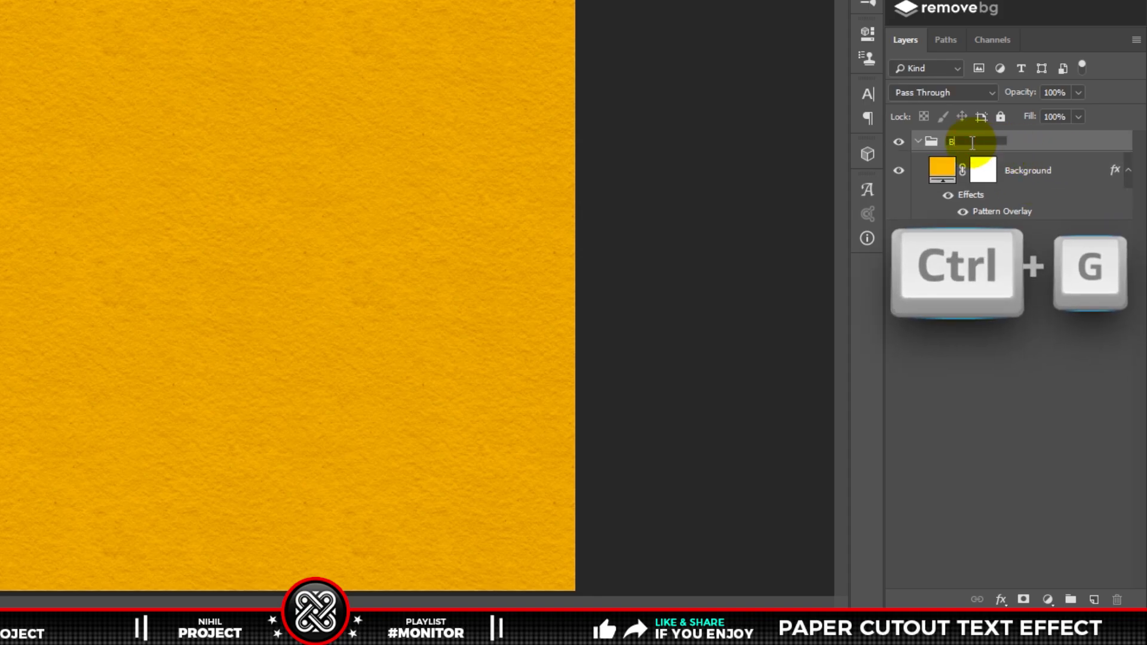
type("ackground")
key("Return")
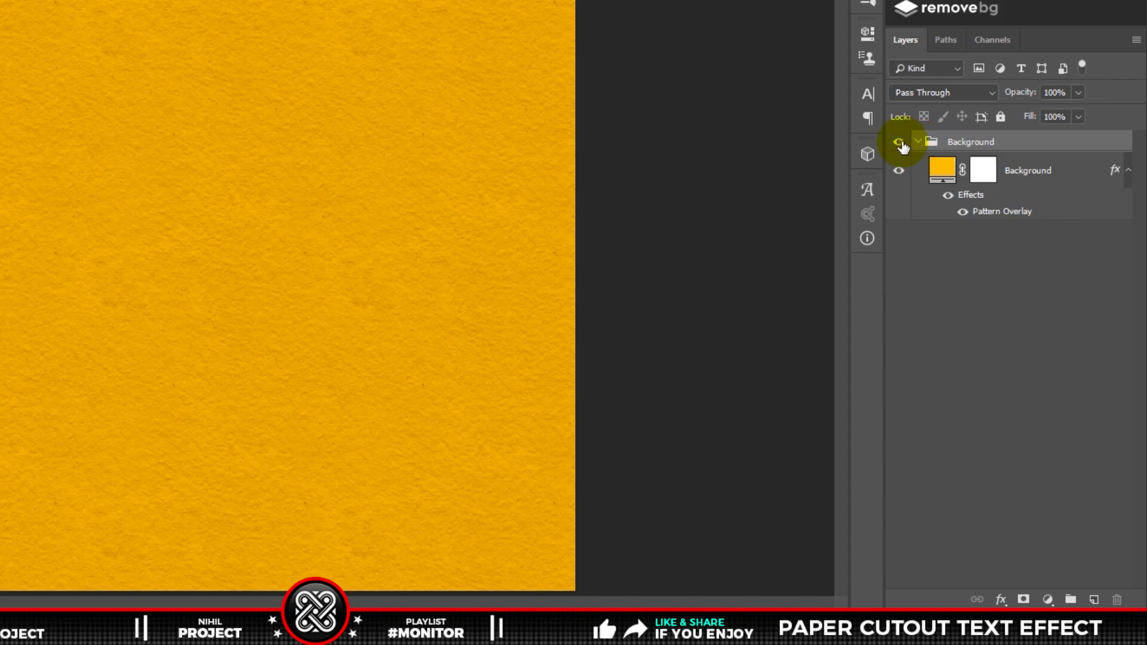
right_click(901, 144)
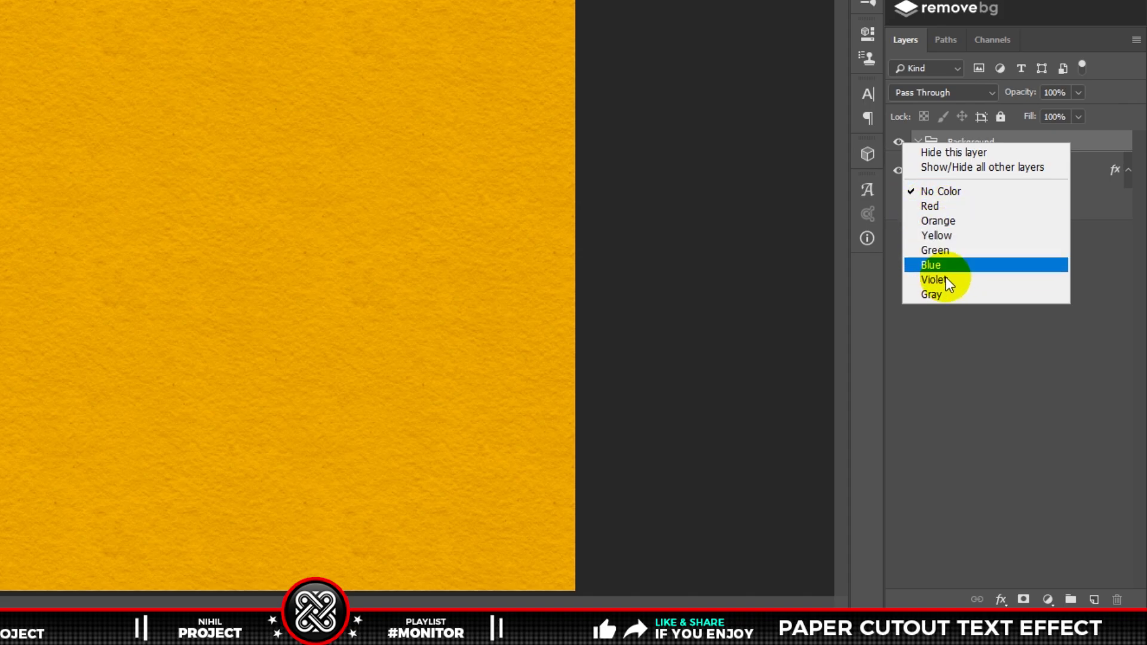
left_click(962, 237)
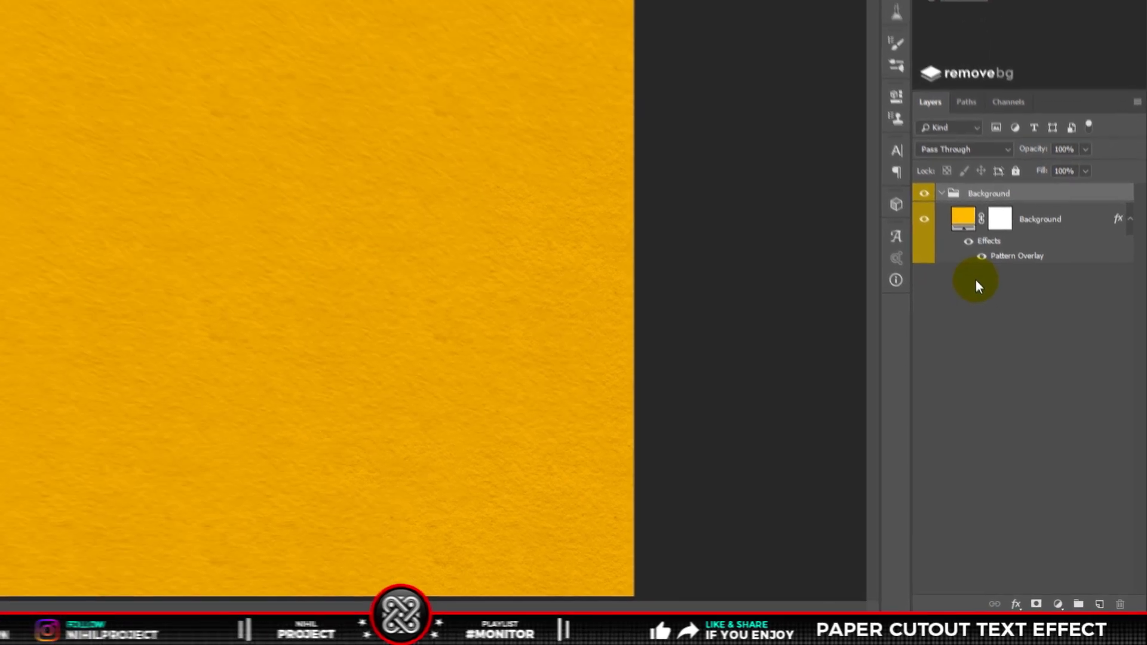
left_click(988, 298)
Add a text layer reading '2021' on the canvas
key("t")
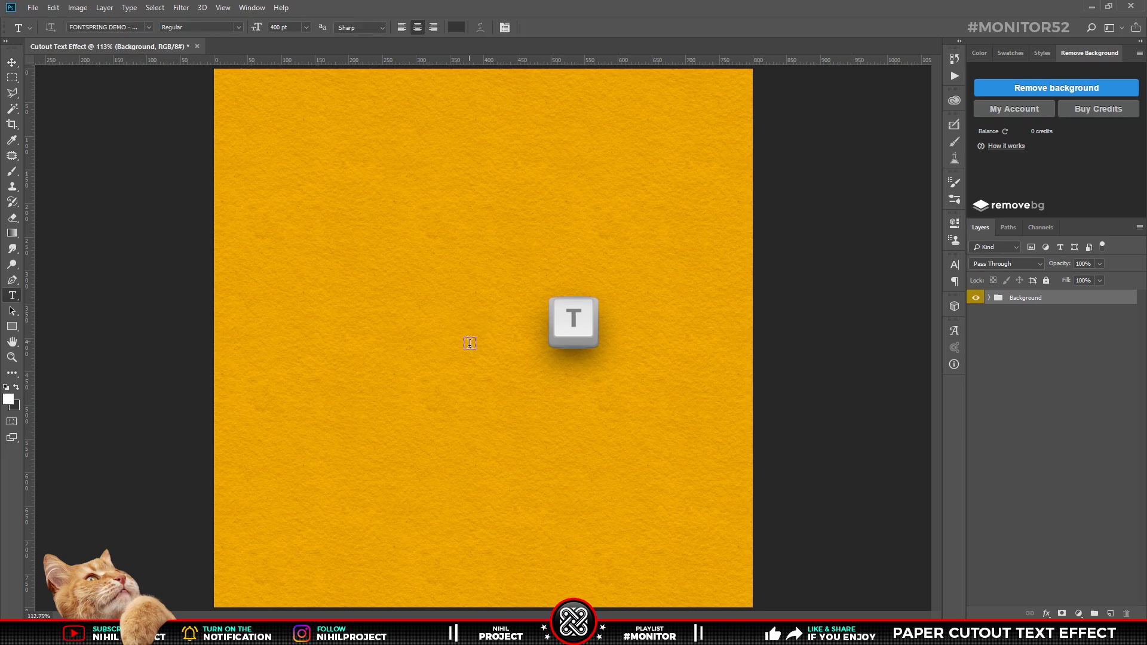
left_click(475, 355)
type("2021")
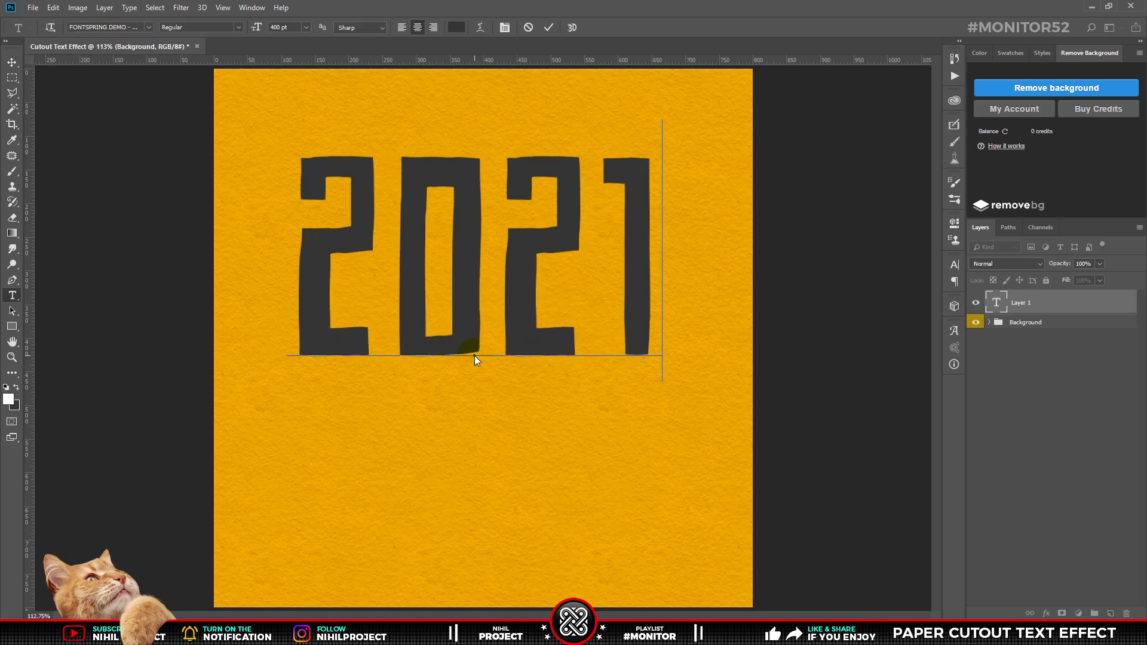
key("ctrl+a")
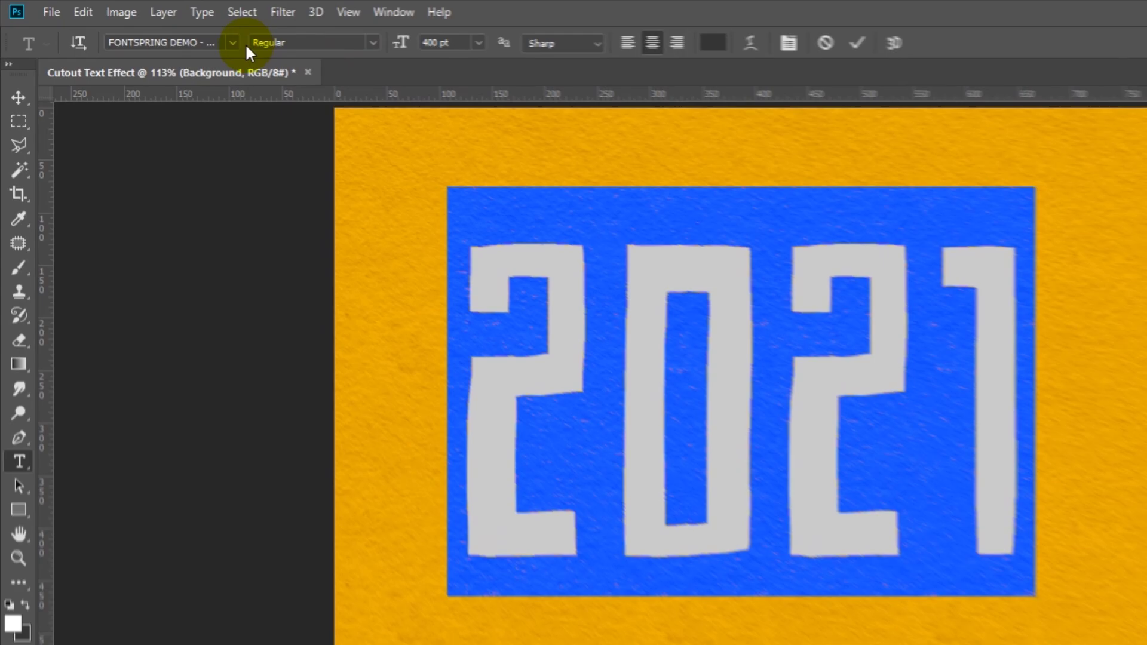
left_click(251, 48)
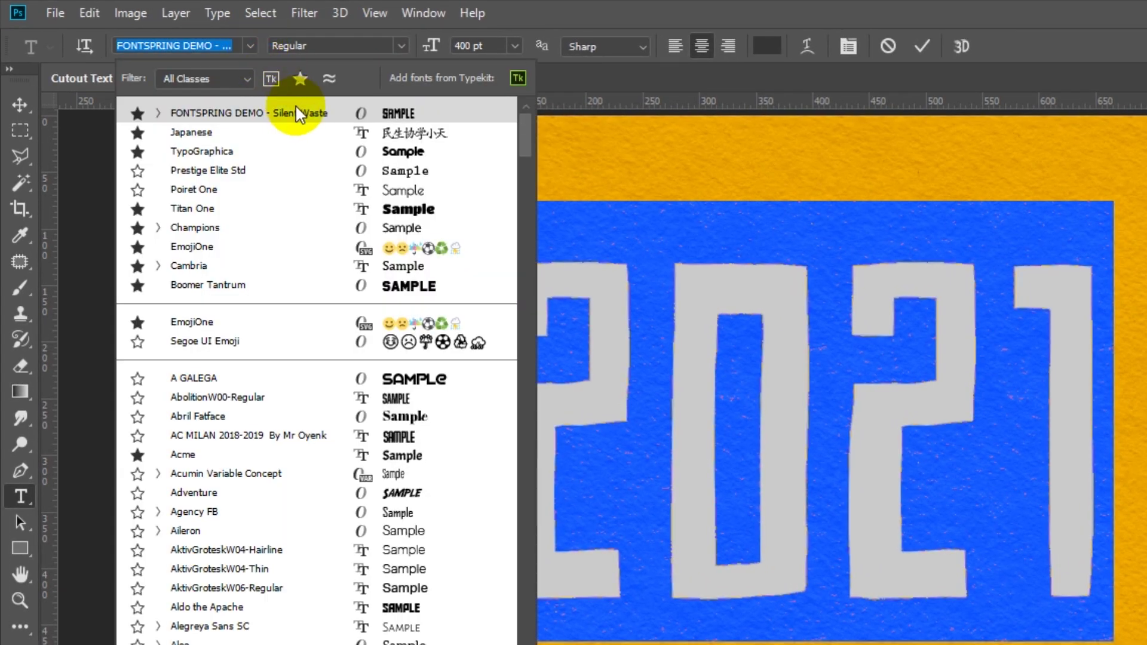
left_click(250, 46)
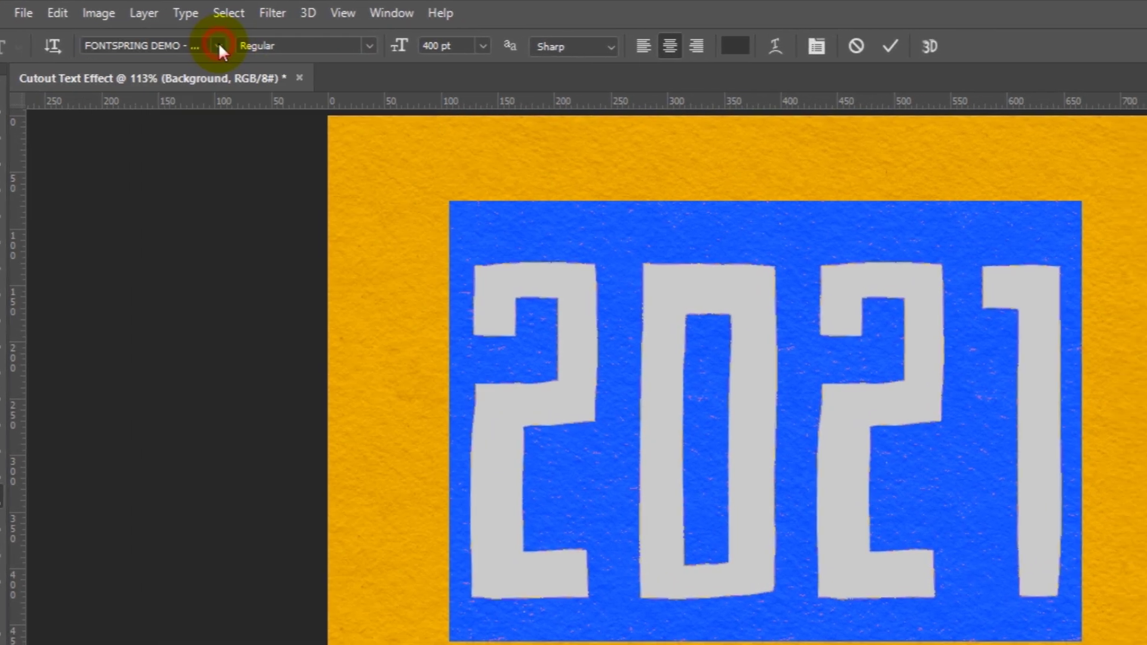
Colour the 2021 text dark grey #343434 at 400 pt and commit it
left_click(735, 46)
type("34")
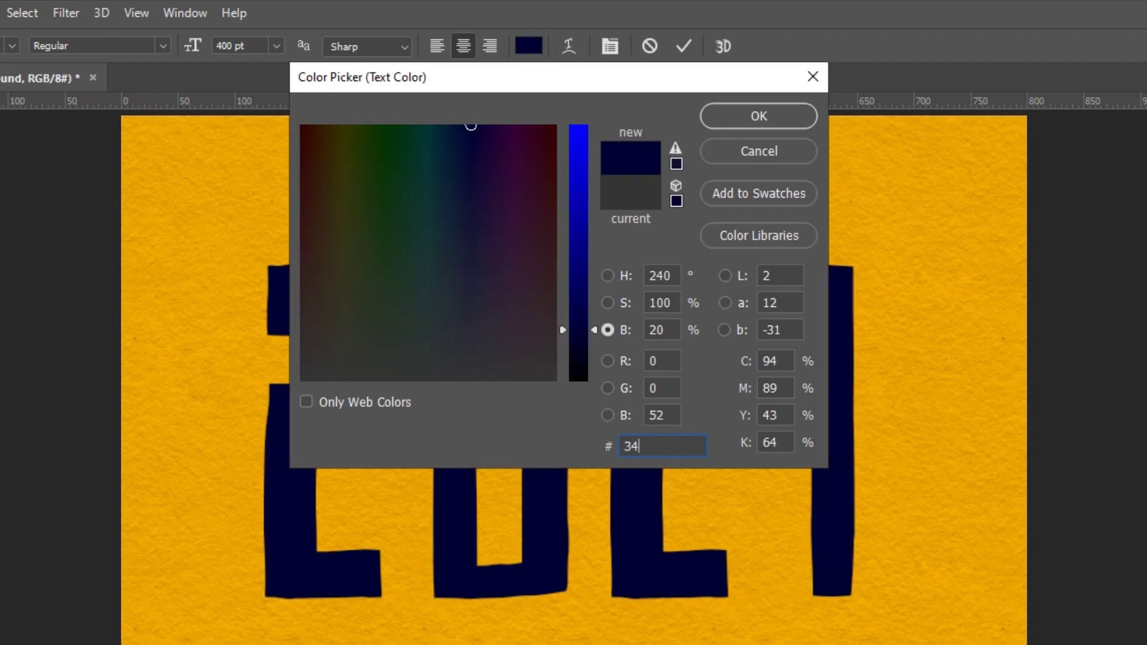
type("3434")
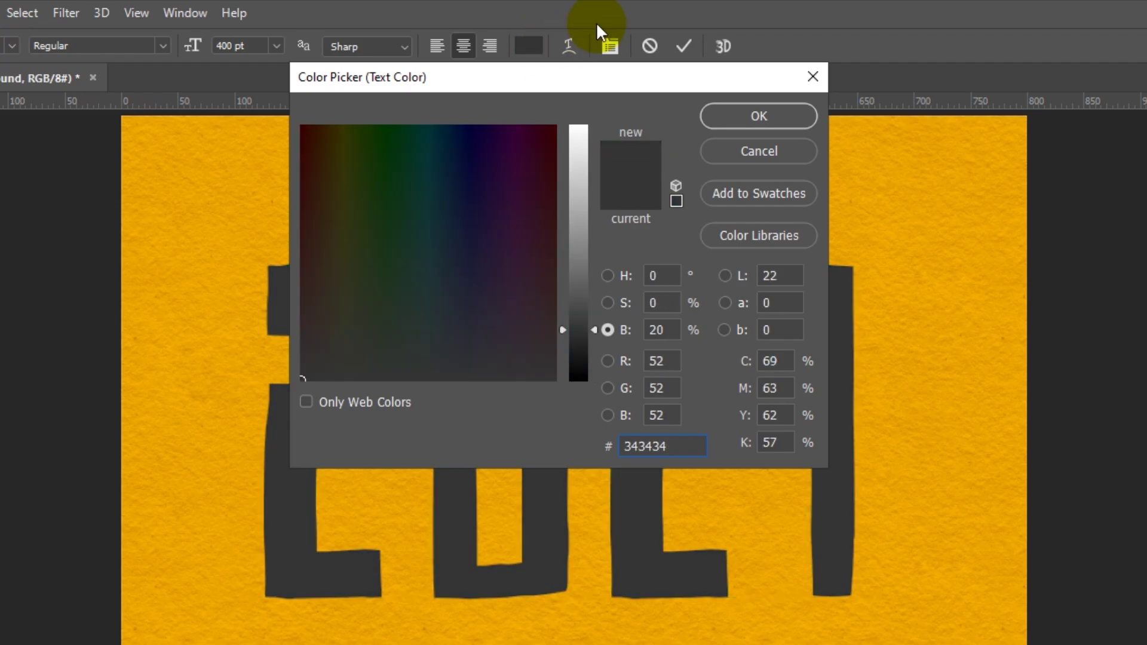
left_click(711, 107)
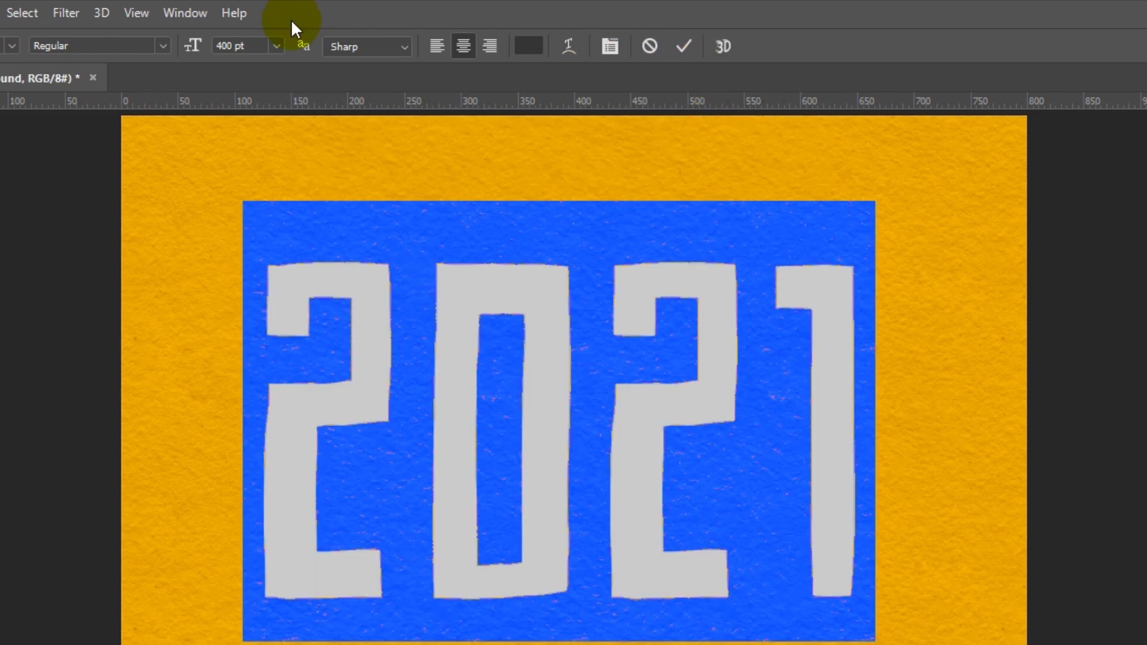
left_click(233, 46)
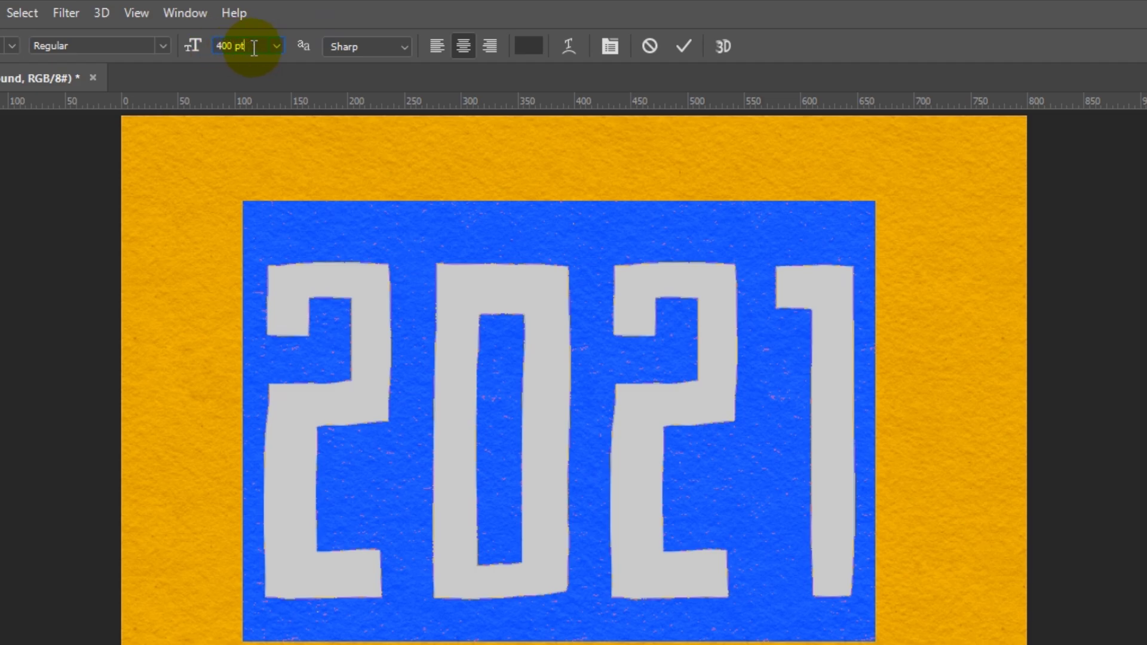
left_click(684, 47)
Align the 2021 text to the horizontal and vertical centre of the canvas
key("v")
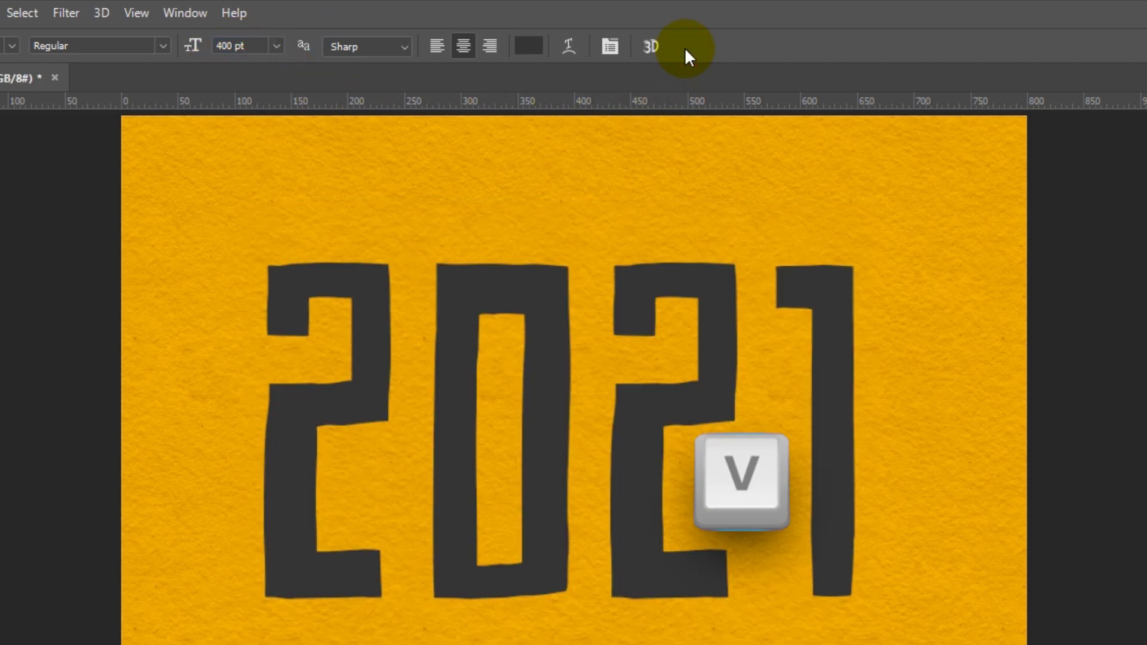
key("ctrl+a")
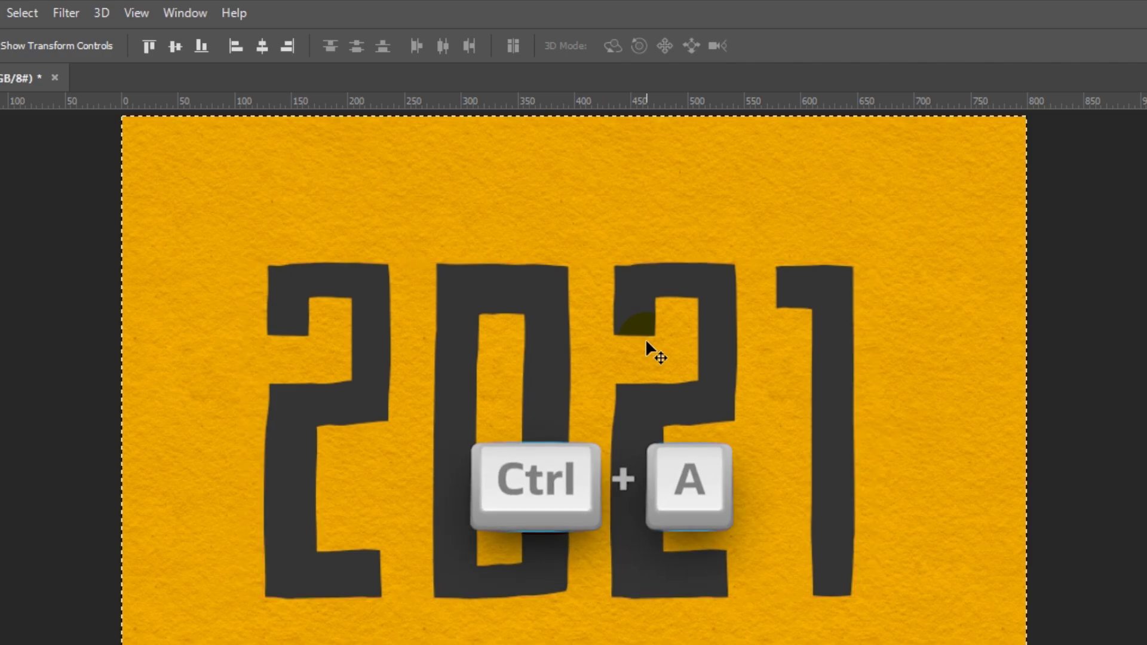
left_click(262, 47)
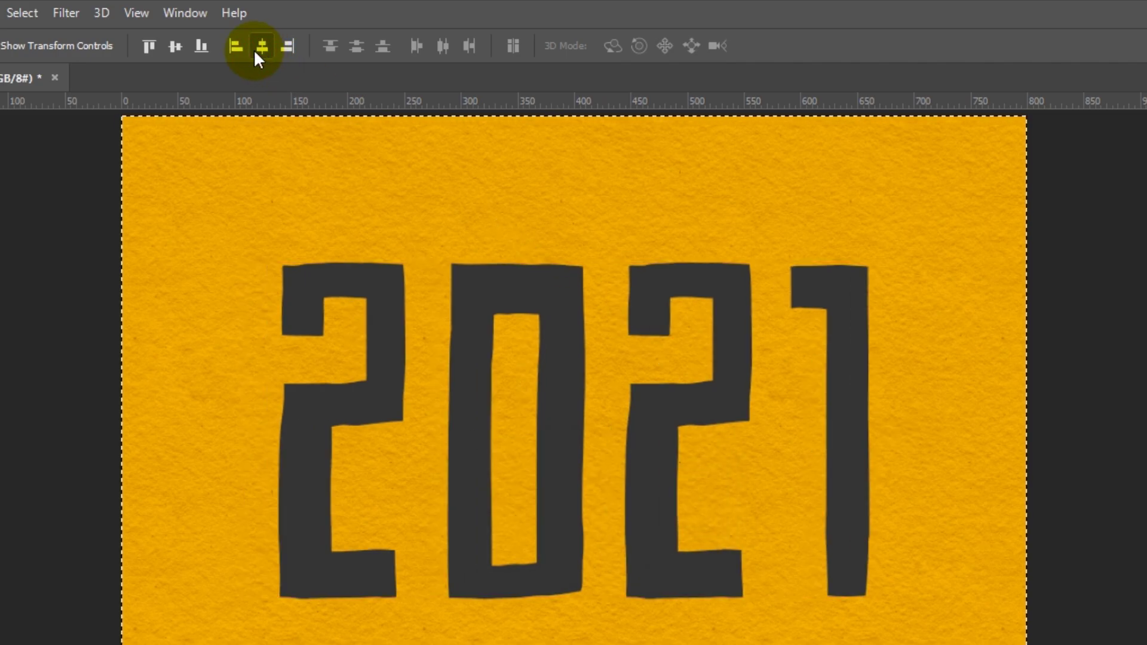
left_click(175, 46)
key("ctrl+d")
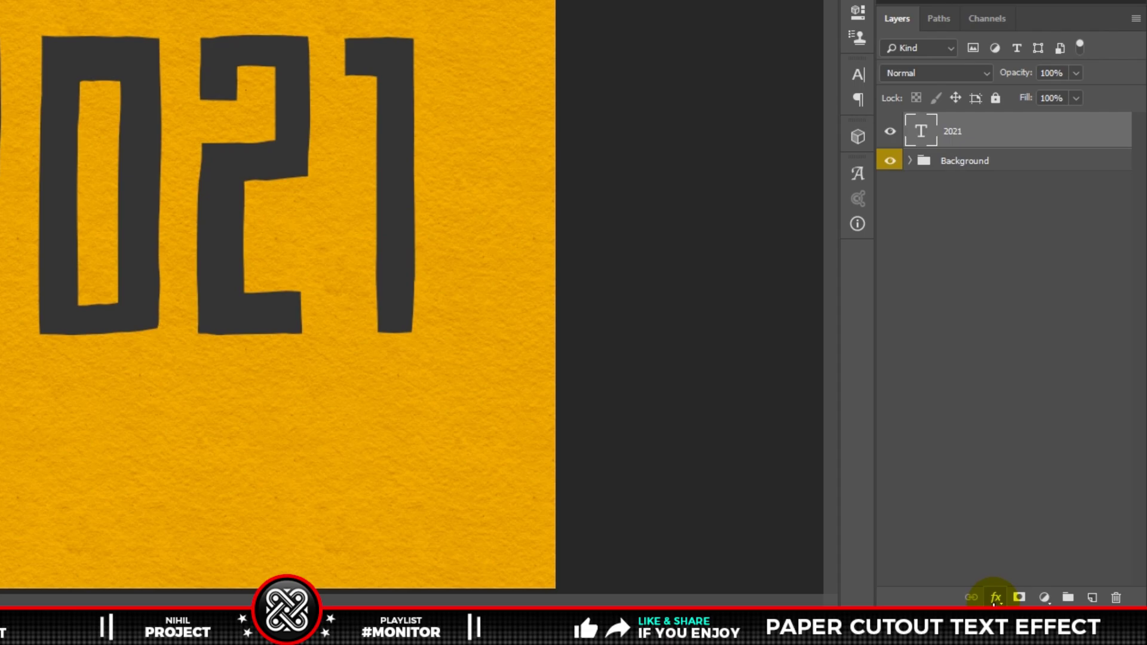
Add a black Multiply Inner Shadow to the 2021 text at a 140° angle
left_click(994, 599)
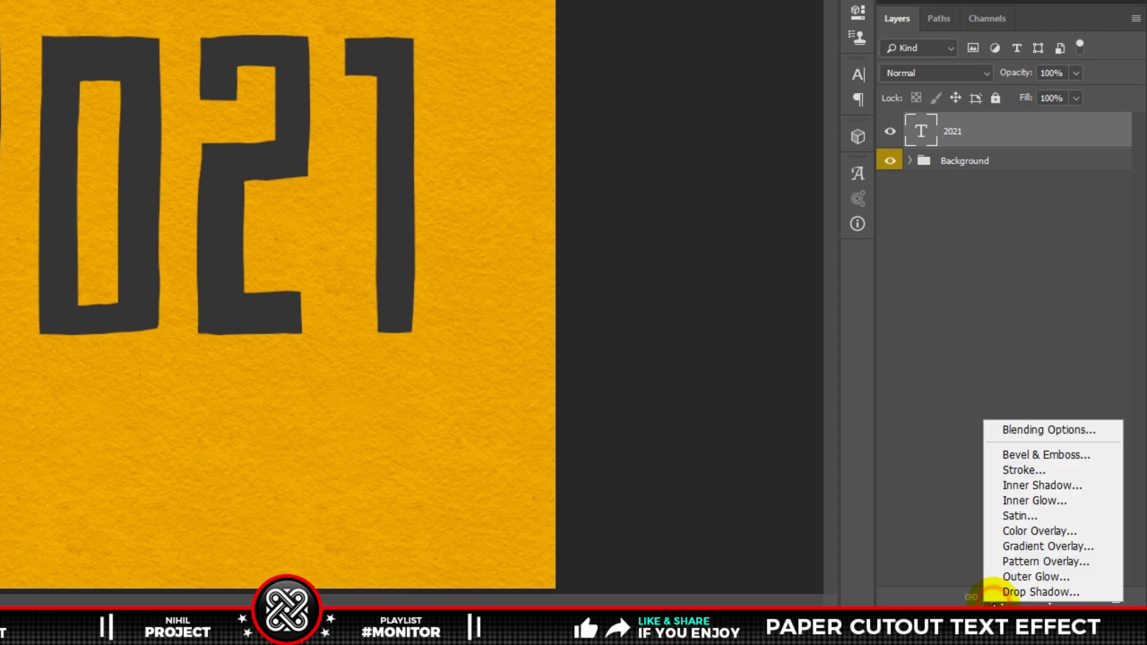
left_click(1010, 486)
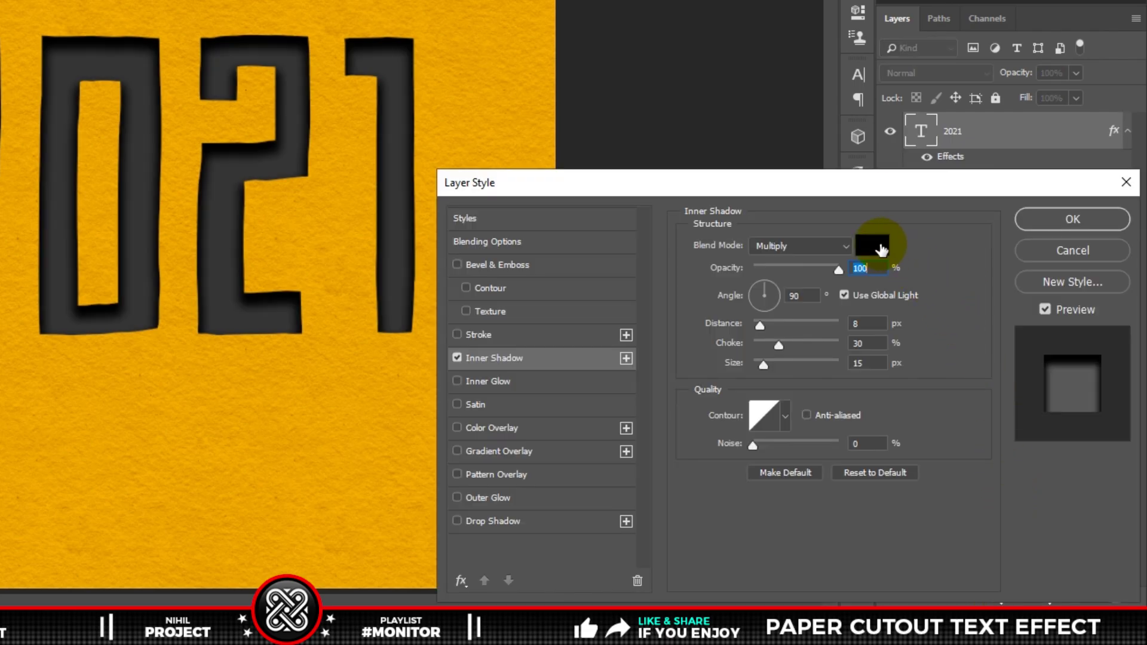
left_click(840, 247)
left_click(837, 244)
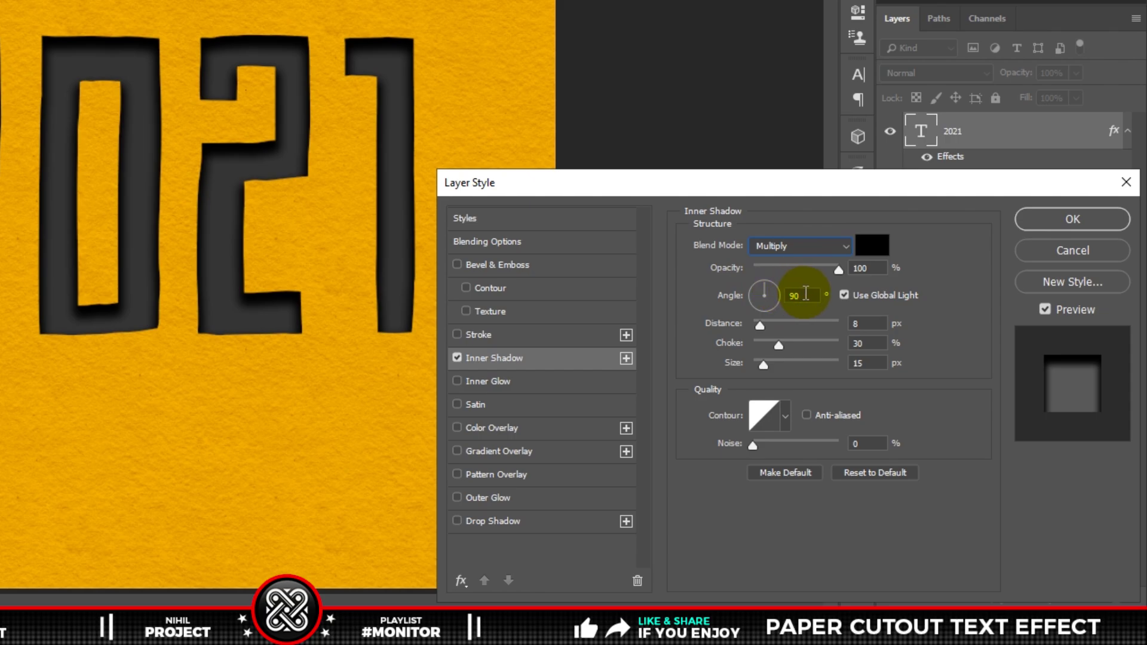
double_click(805, 294)
type("140")
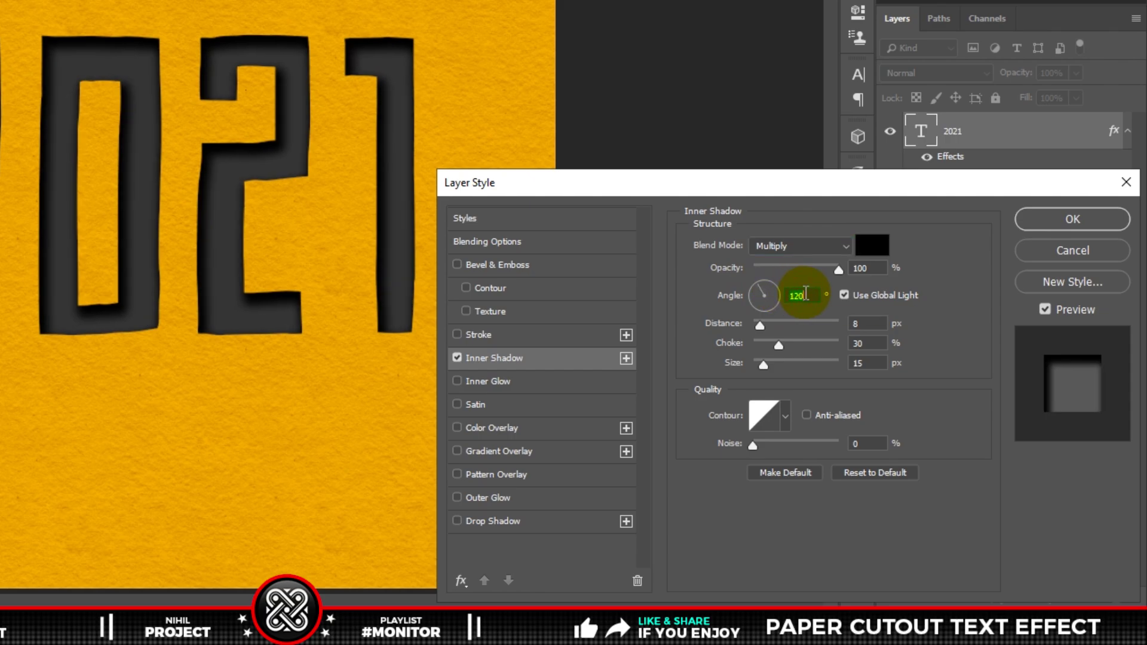
double_click(805, 294)
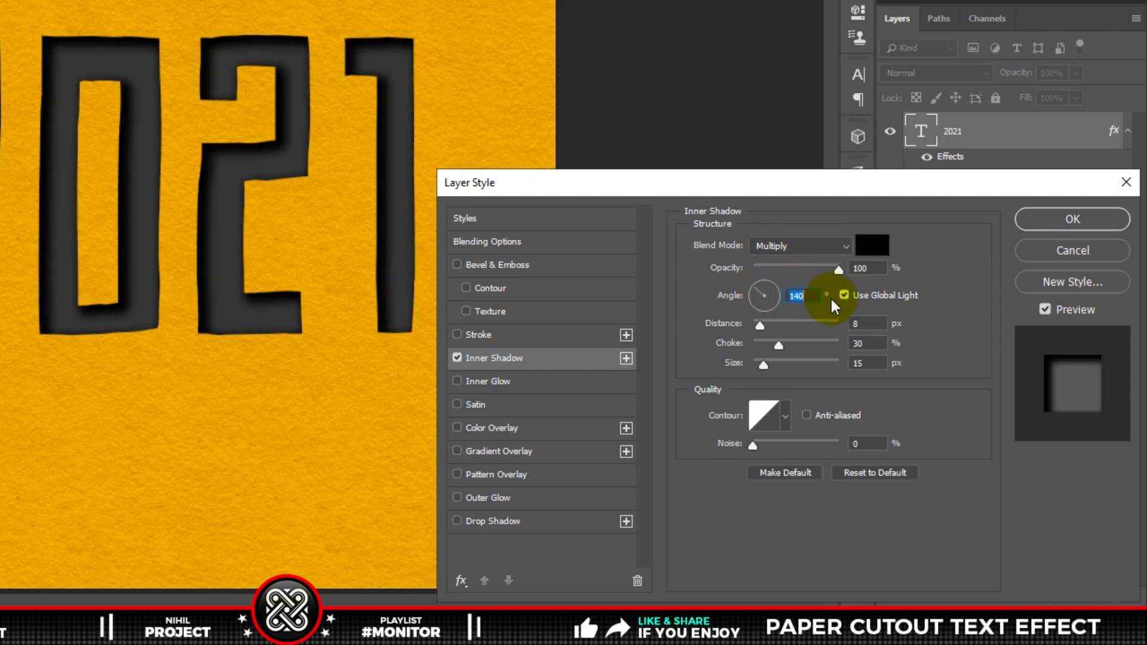
left_click(844, 295)
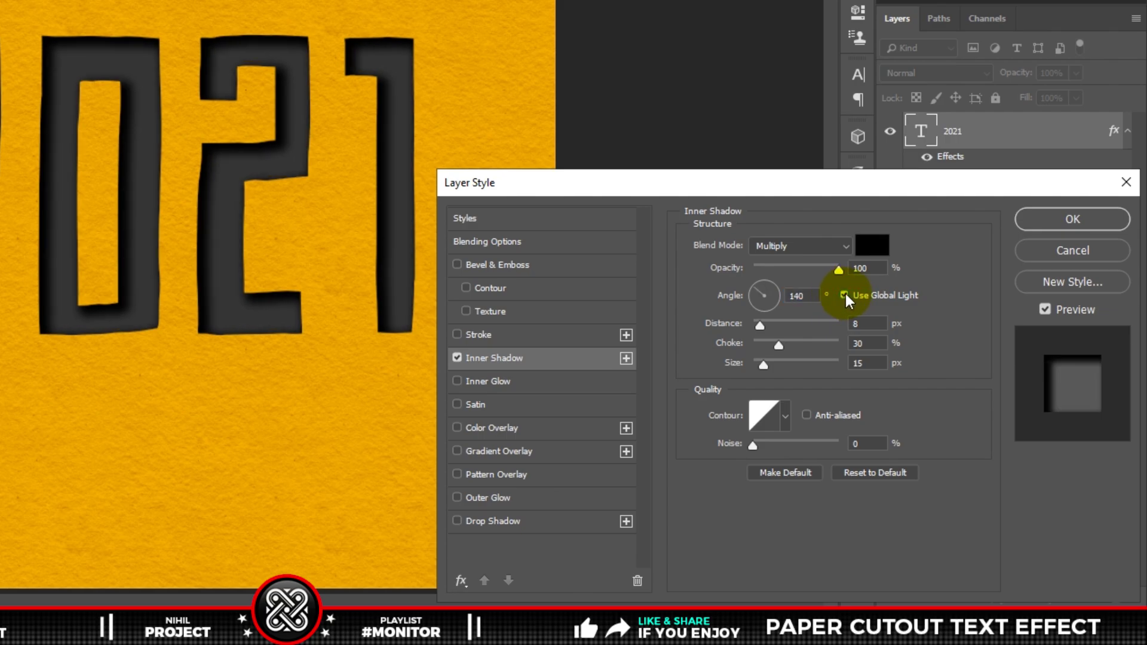
Set the inner shadow to distance 8 px, choke 30% and size 15 px
mouse_move(761, 325)
left_mouse_down()
mouse_move(770, 326)
mouse_move(759, 324)
left_mouse_up()
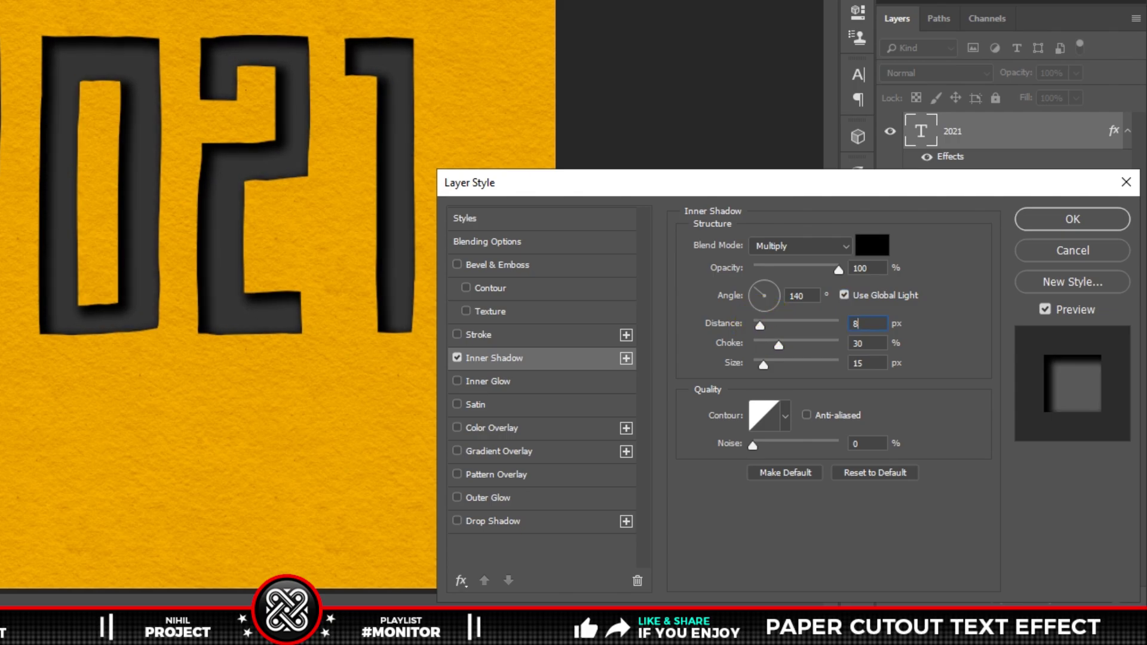
mouse_move(780, 342)
left_mouse_down()
mouse_move(755, 343)
mouse_move(819, 345)
mouse_move(778, 343)
mouse_move(776, 364)
mouse_move(761, 363)
mouse_move(770, 369)
left_mouse_up()
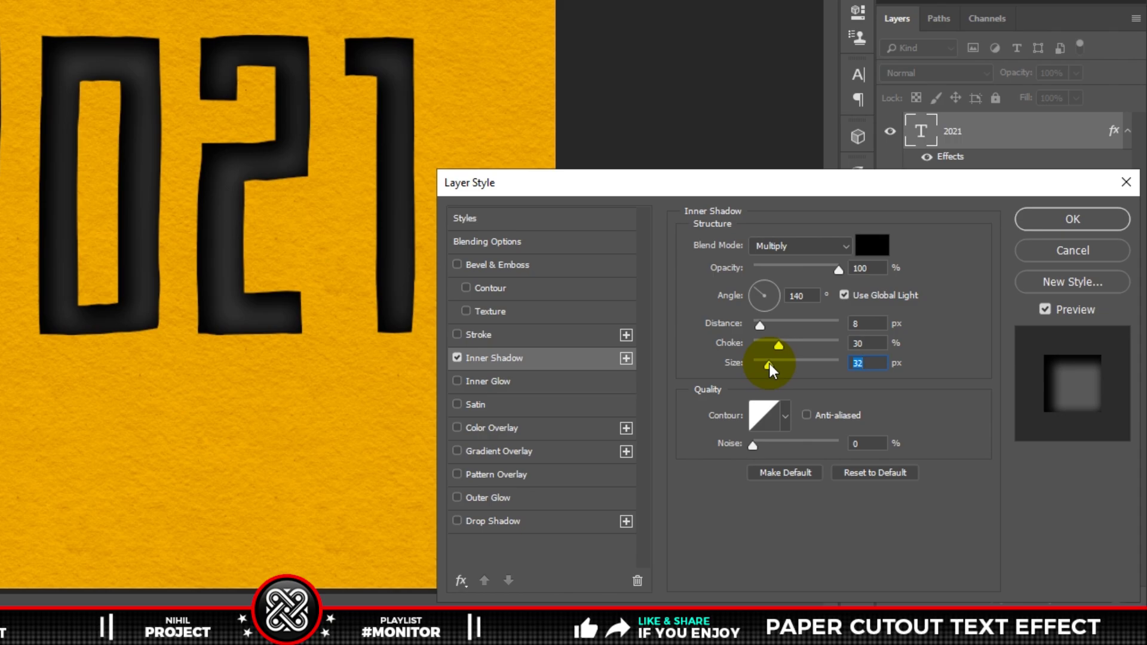
type("15")
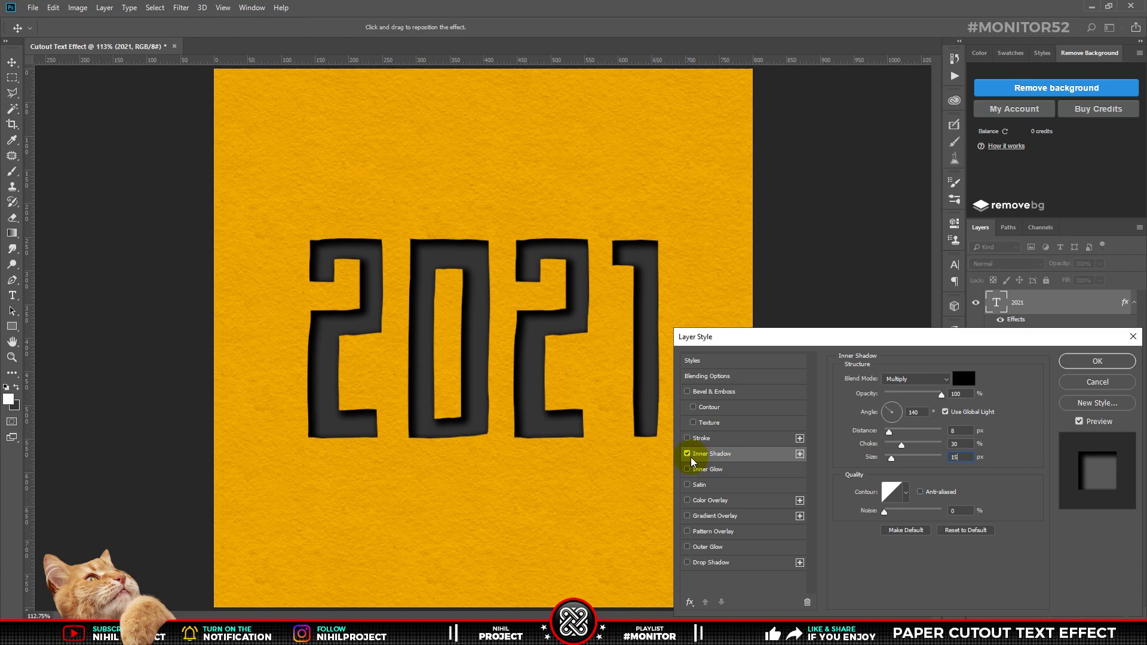
left_click(687, 454)
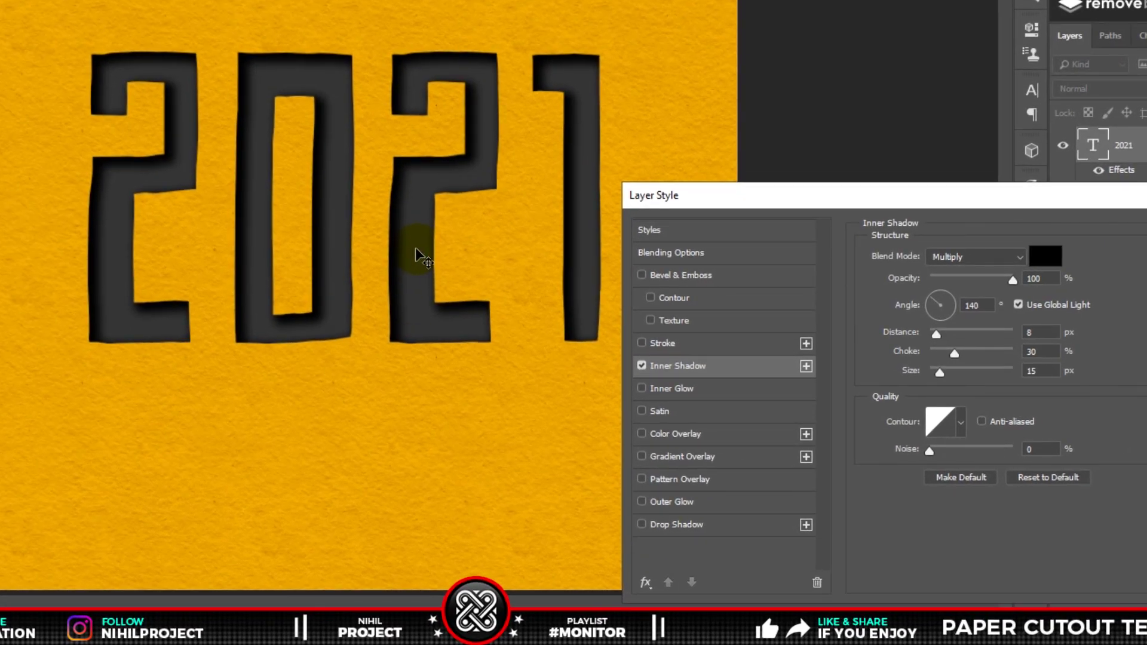
Overlay a light paper pattern on the 2021 text at 50% scale in Multiply
left_click(641, 481)
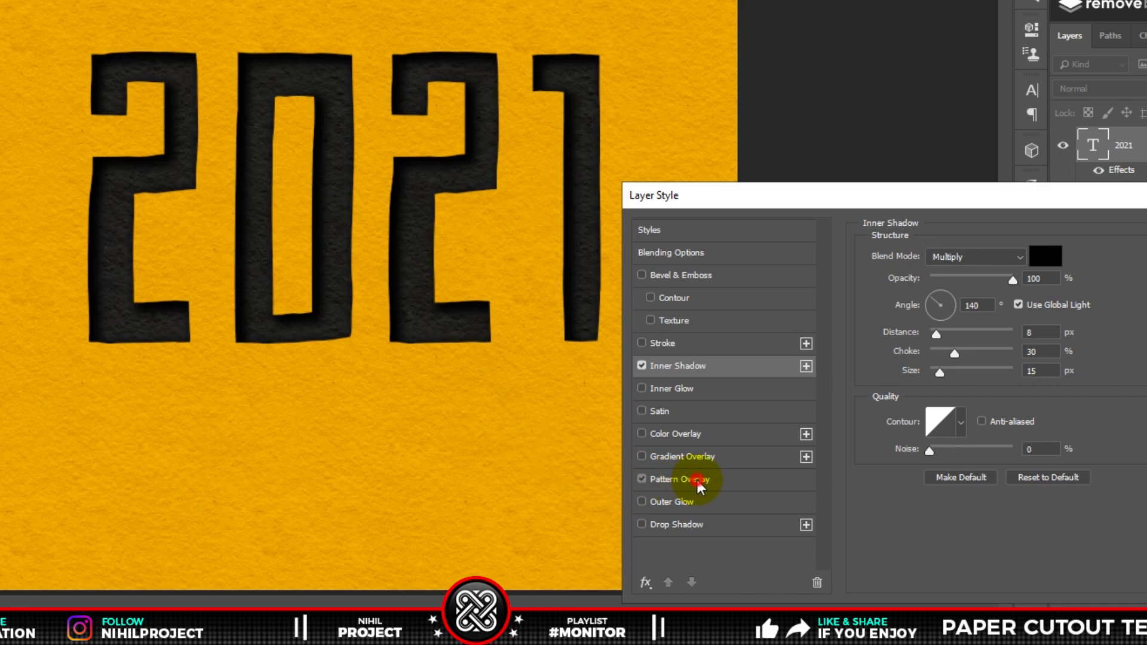
left_click(681, 479)
left_click(986, 312)
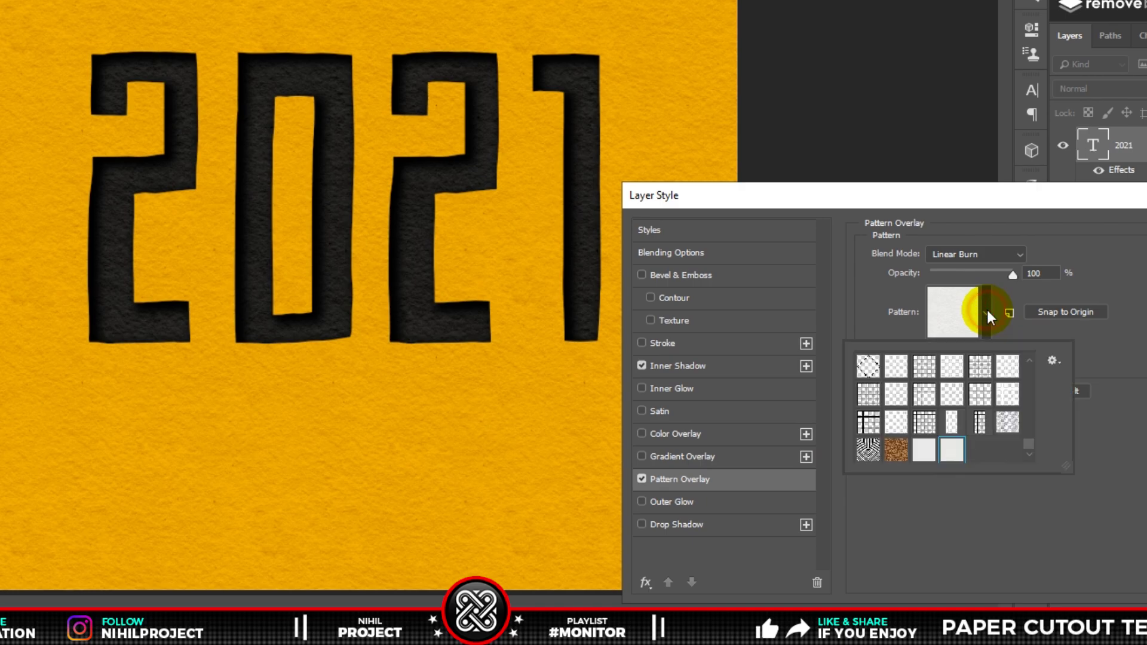
left_click(1119, 418)
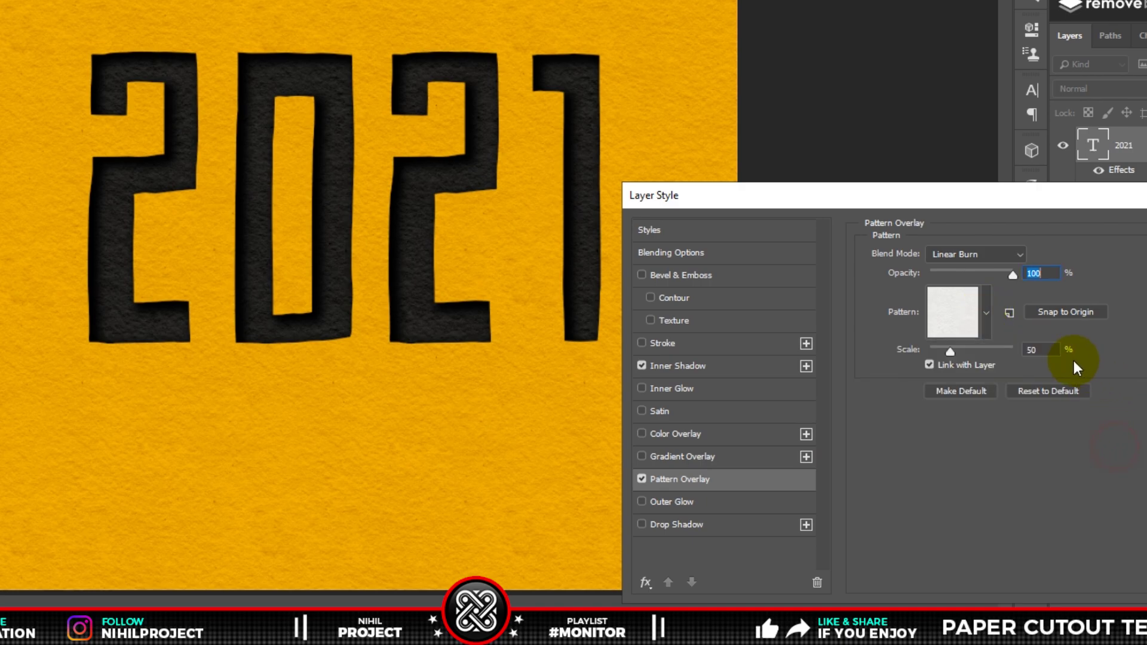
double_click(1025, 351)
type("50")
left_click(1015, 255)
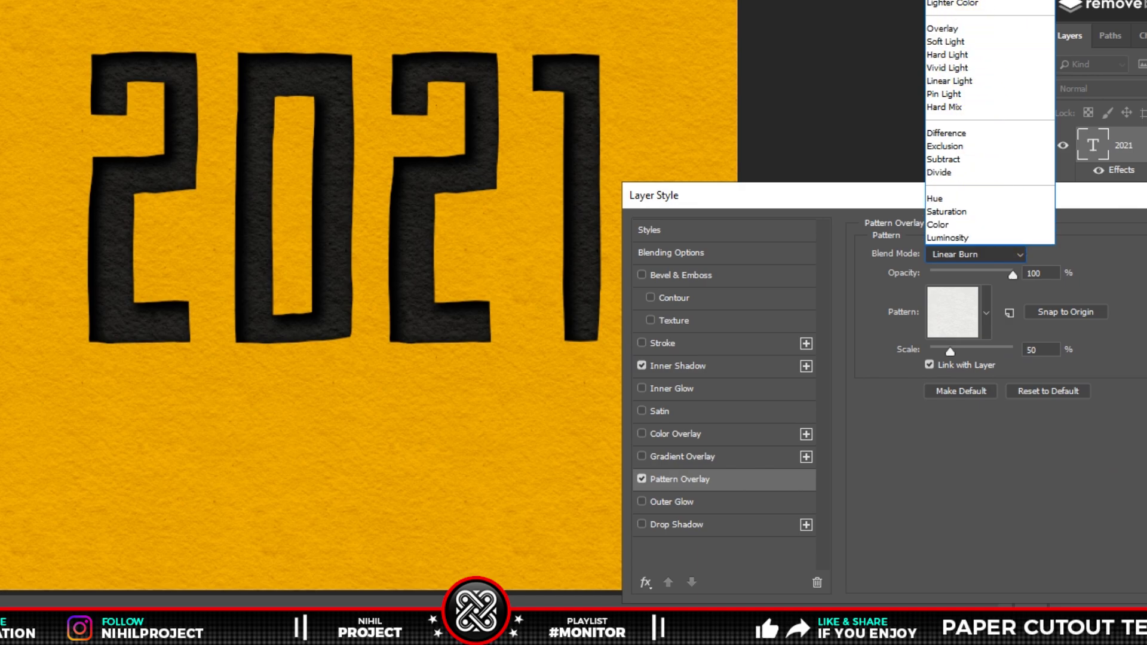
left_click(943, 2)
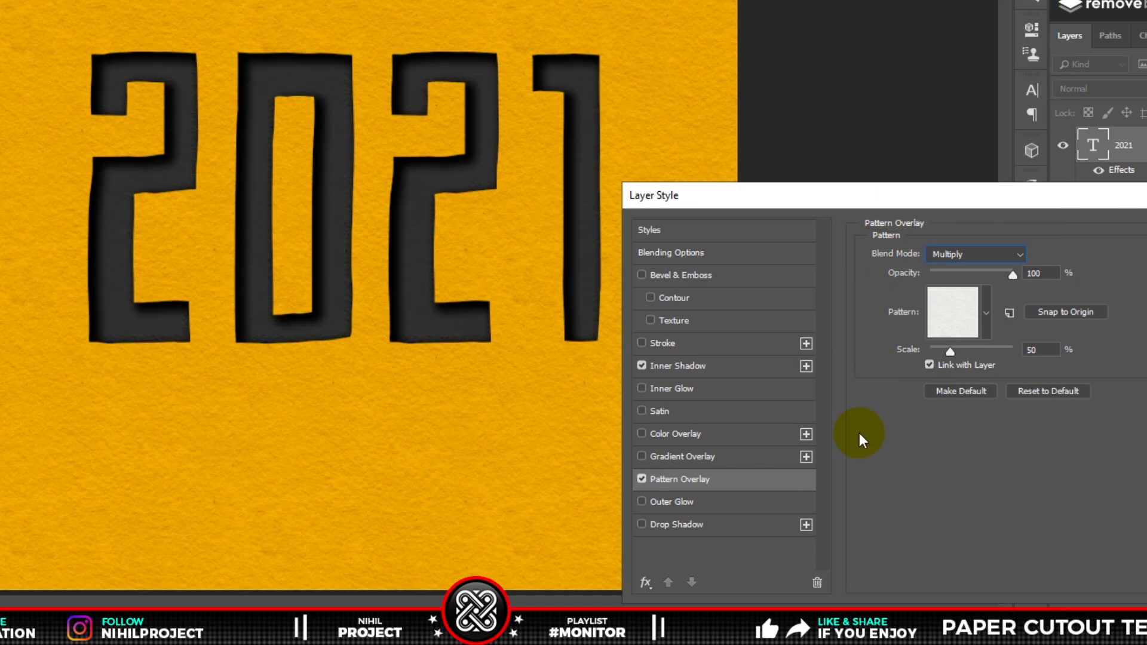
Compare the text with and without the pattern, then add a 40% black drop shadow
left_click(641, 479)
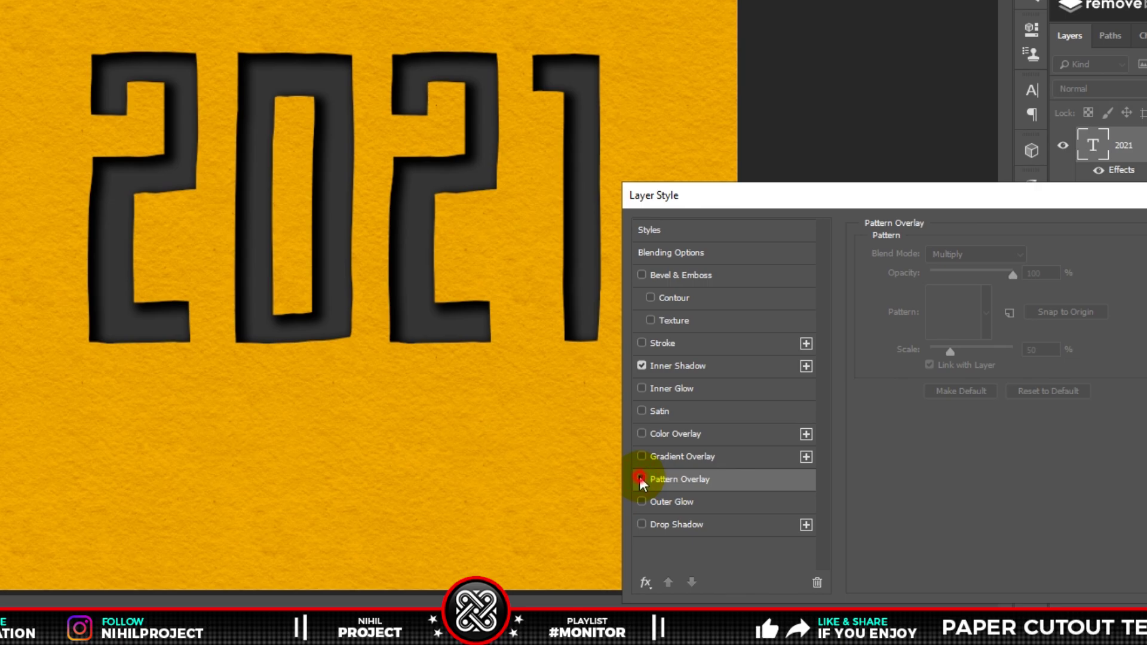
left_click(641, 479)
left_click(641, 479)
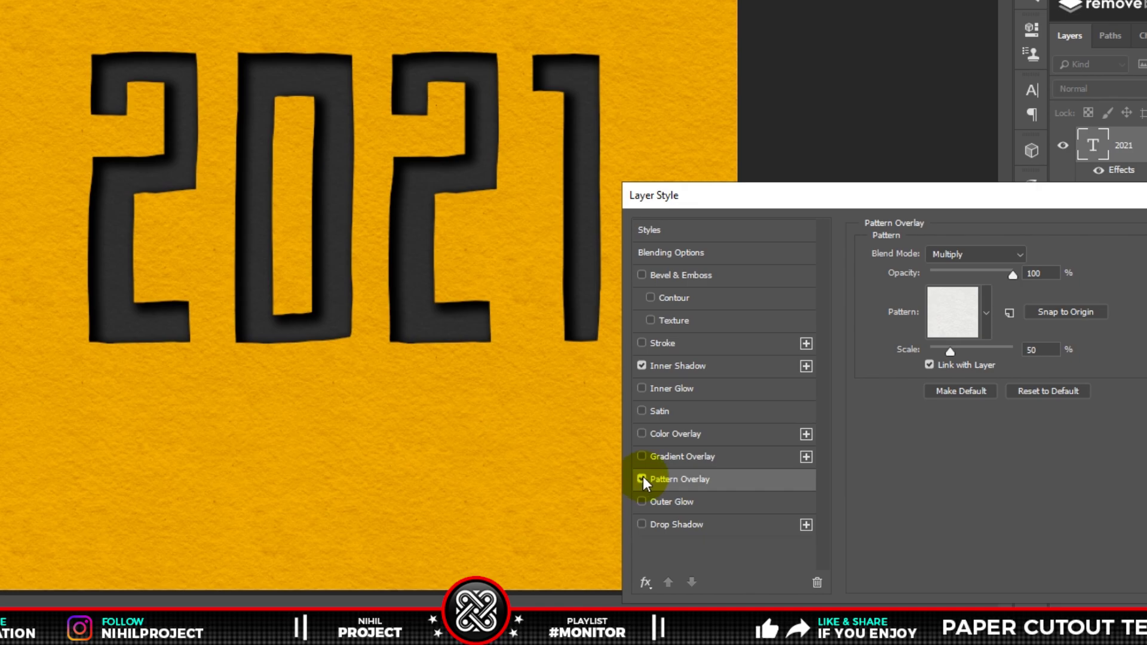
left_click(684, 525)
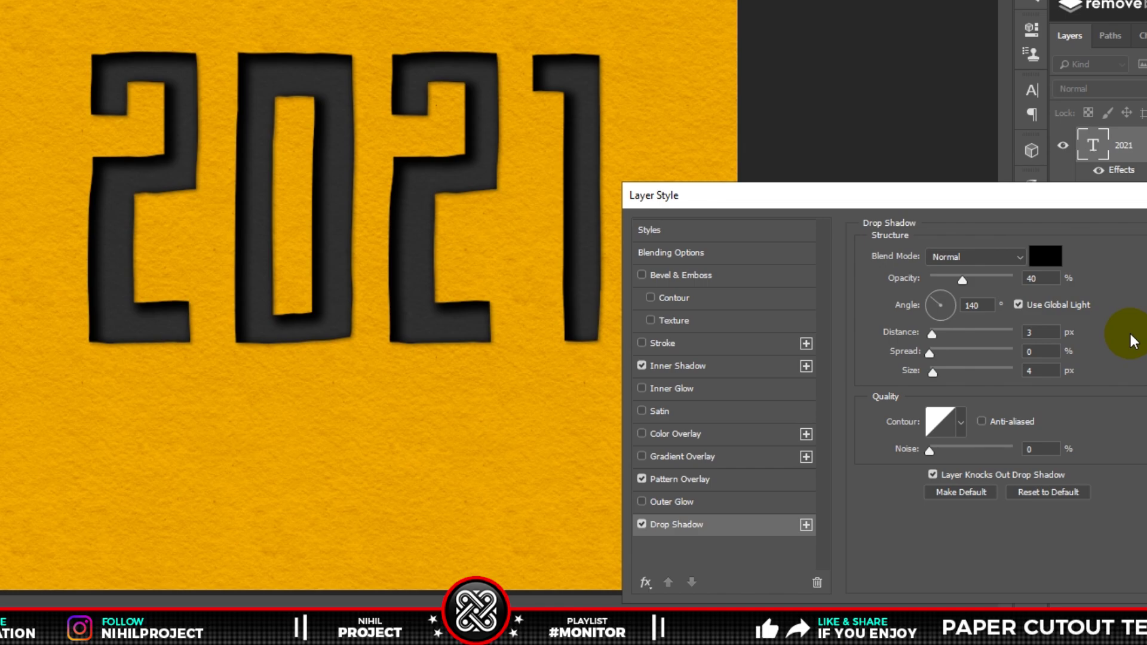
Add a second Drop Shadow coloured white #ffffff in Normal mode
left_click(806, 525)
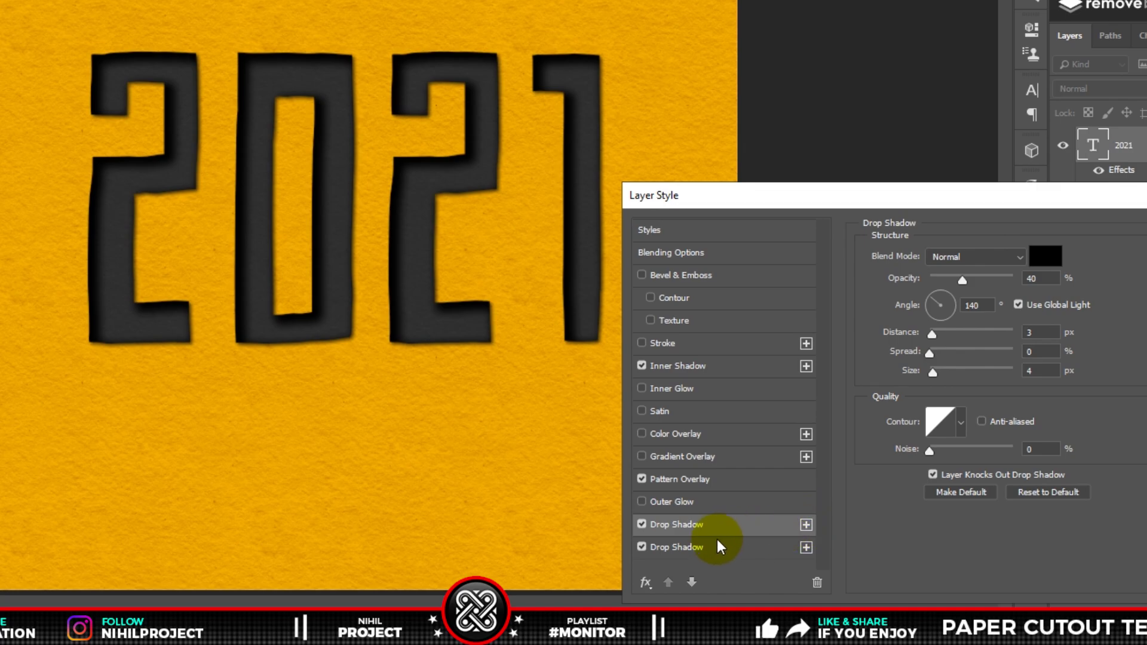
left_click(708, 547)
left_click(1045, 255)
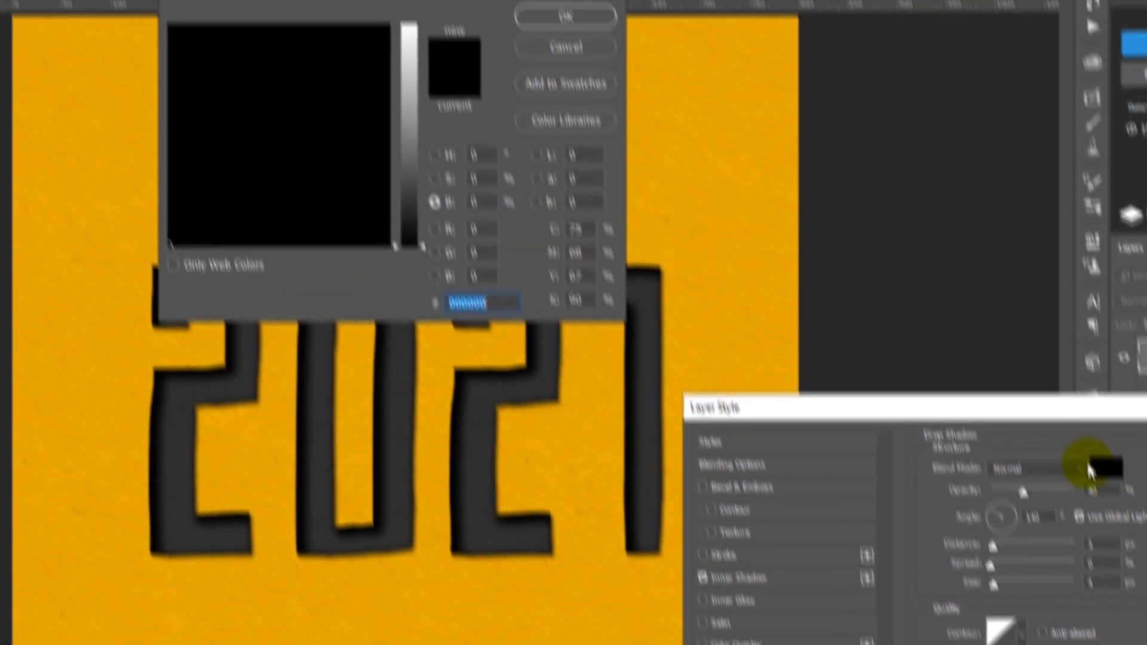
type("ffffff")
left_click(540, 6)
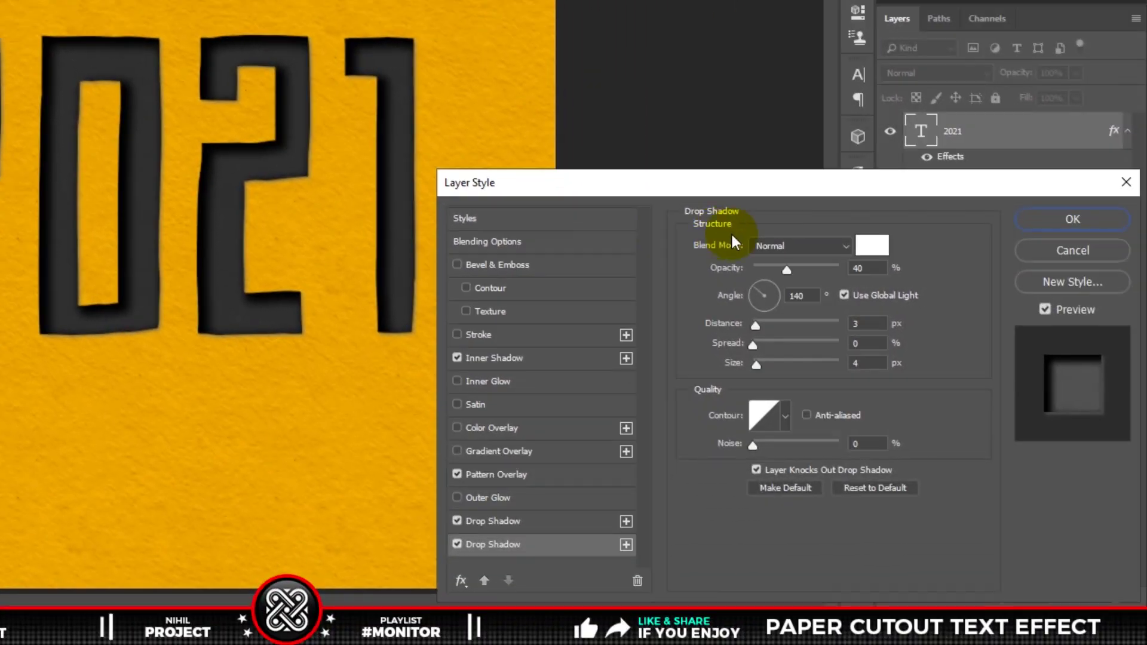
left_click(834, 242)
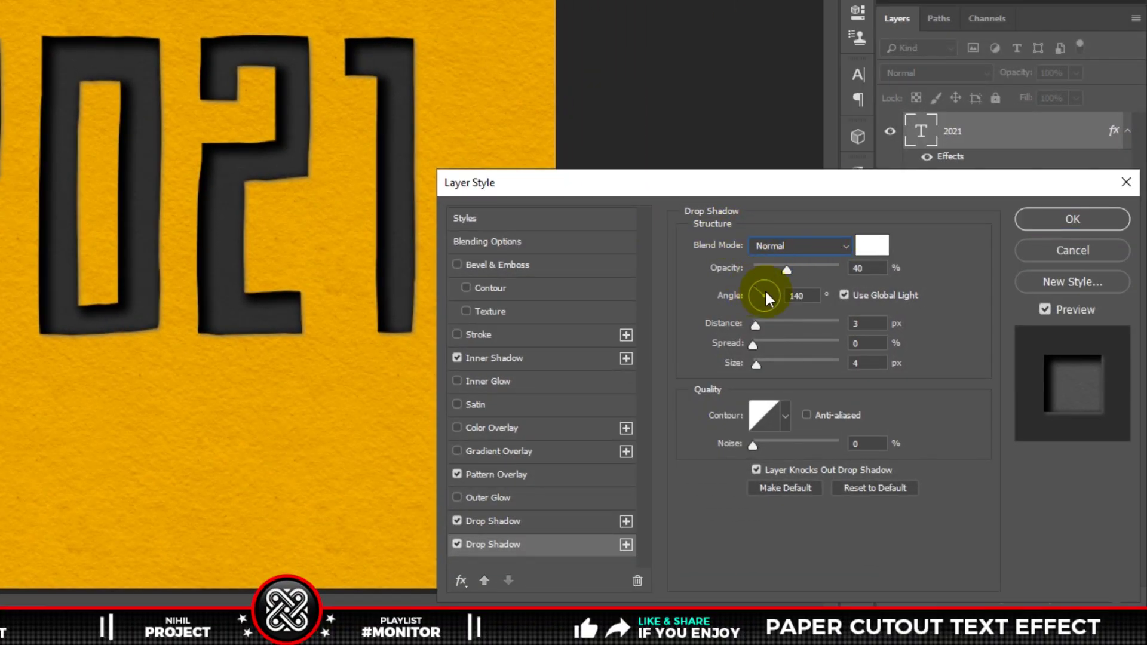
Set the white shadow to -45° without global light and 35% opacity, then confirm
left_click(843, 295)
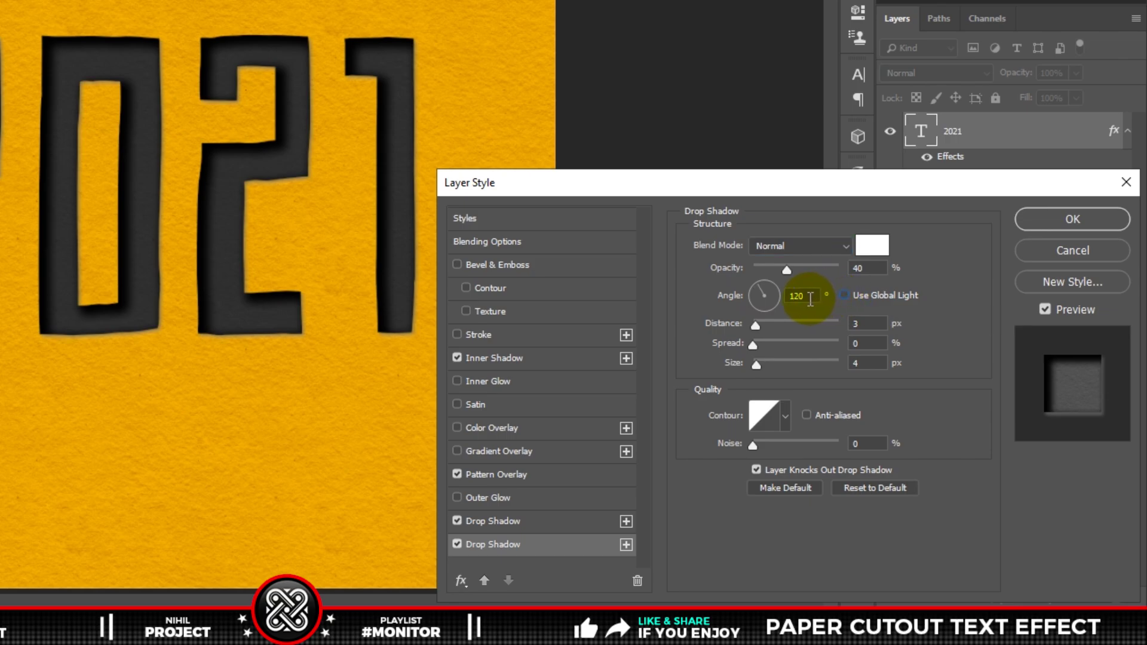
left_click_drag(828, 296, 784, 296)
type("-45")
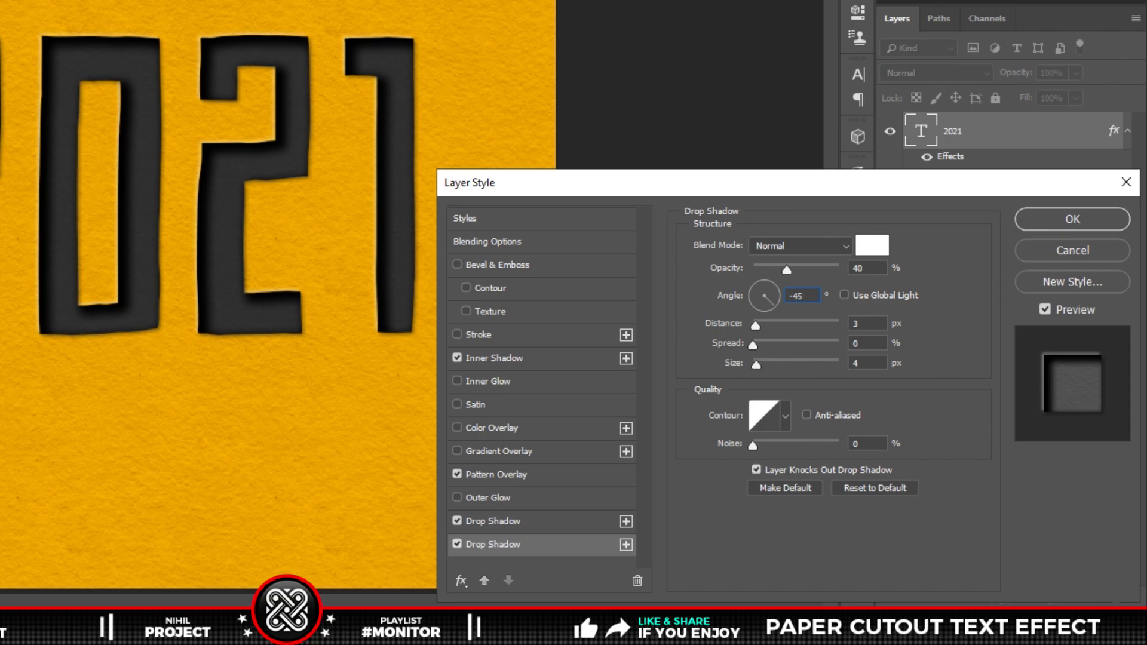
left_click(865, 269)
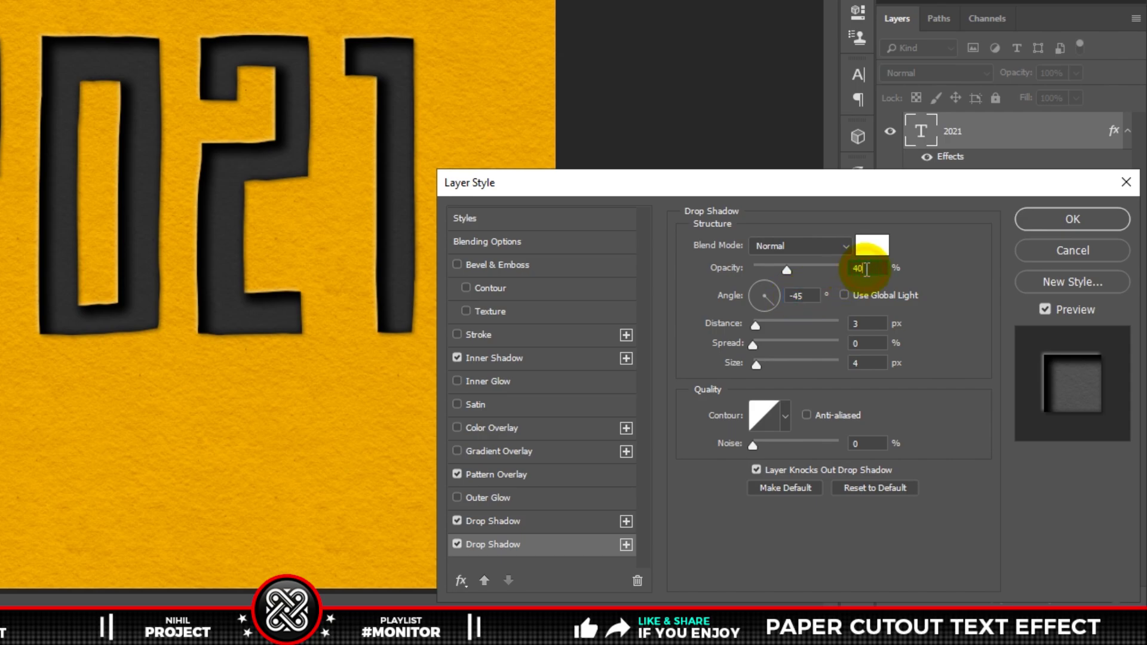
key("Down")
key("Down")
key("Down")
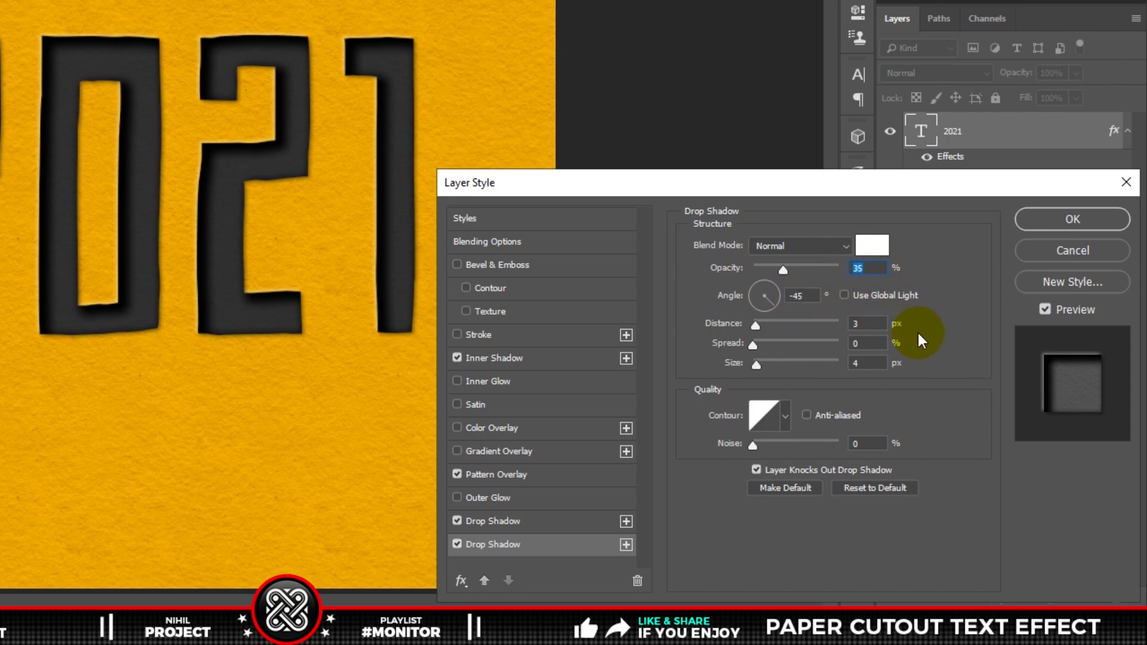
left_click(454, 539)
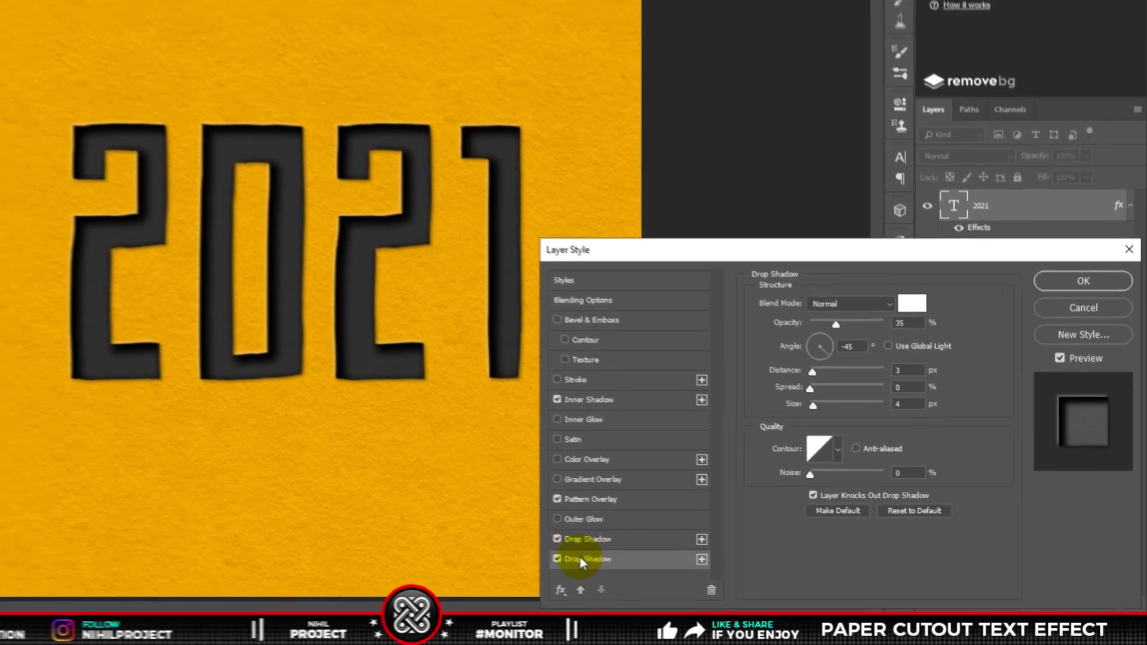
left_click(1083, 281)
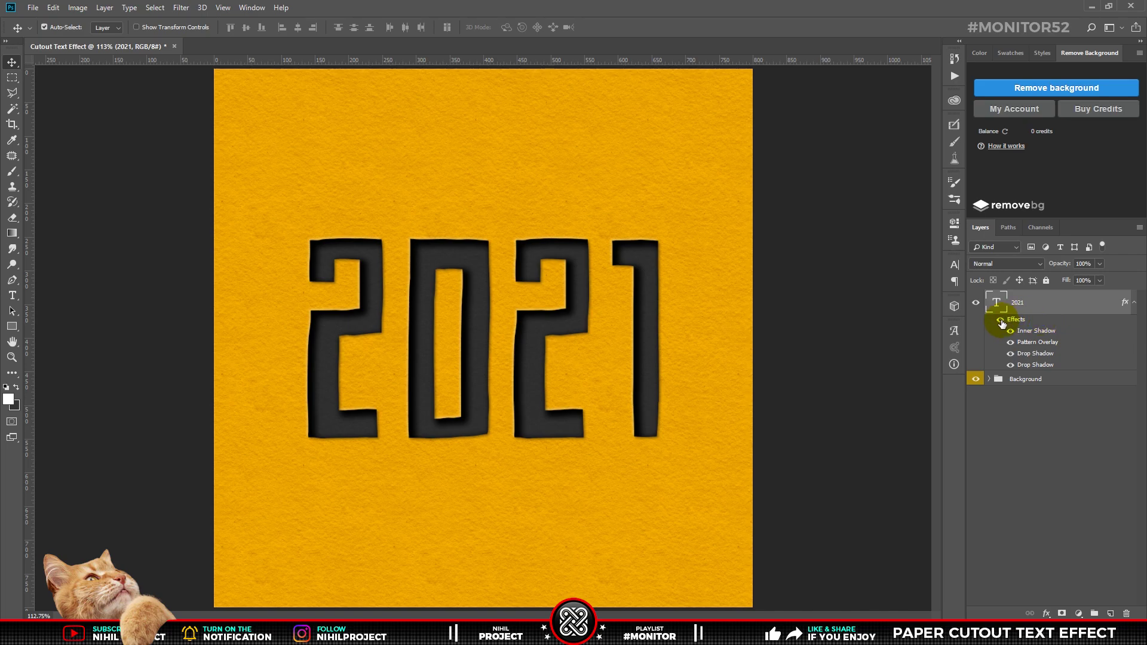
Zoom into the lettering, duplicate the 2021 layer and delete all effects from the copy
key("z")
left_click(559, 323)
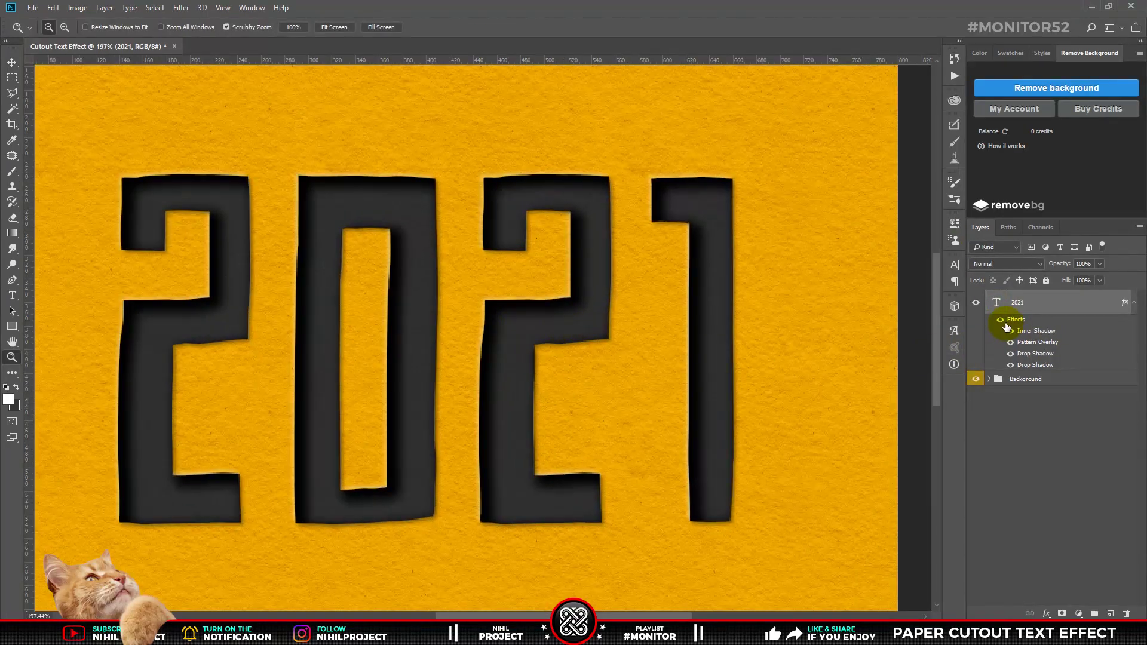
left_click(1001, 320)
left_click(1001, 320)
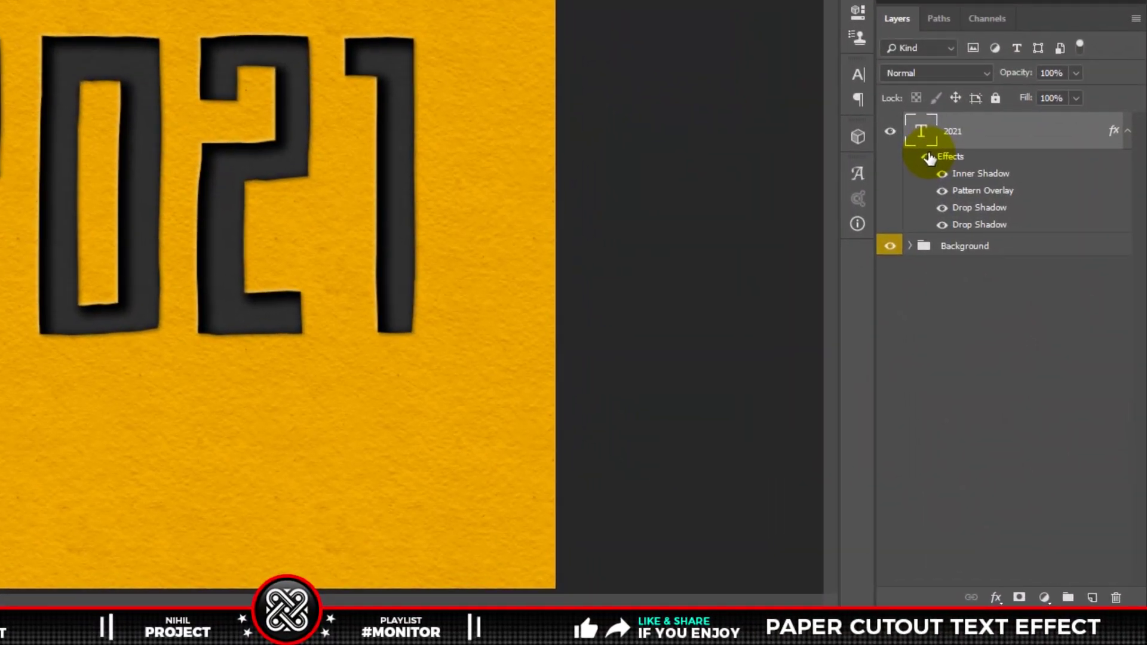
key("ctrl+j")
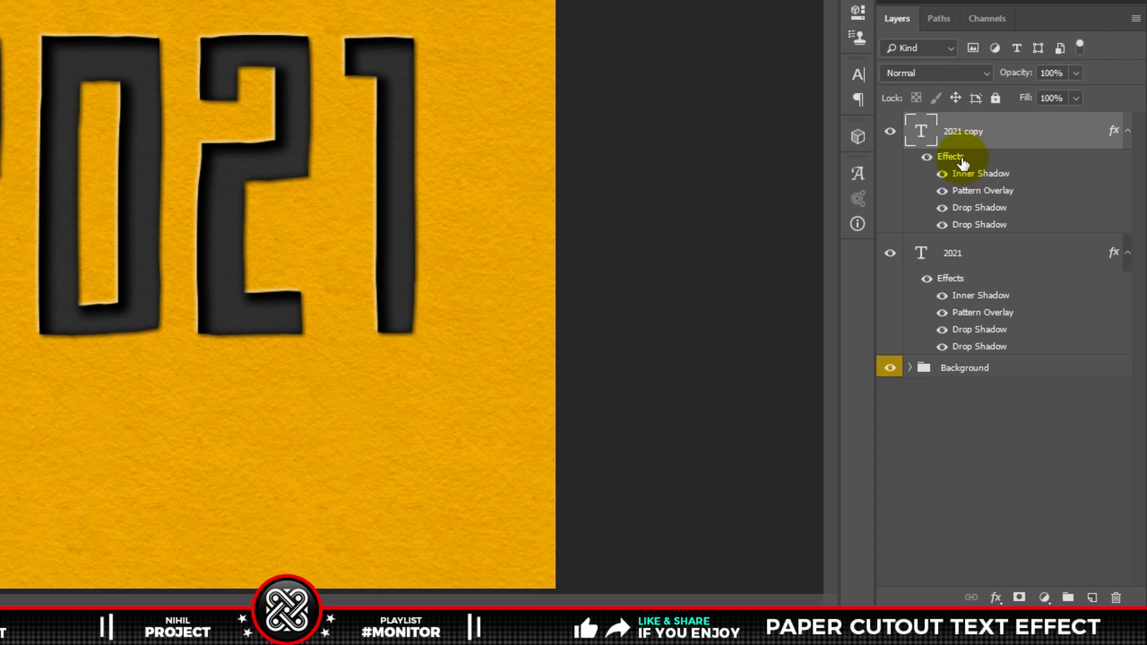
left_click_drag(956, 161, 1112, 591)
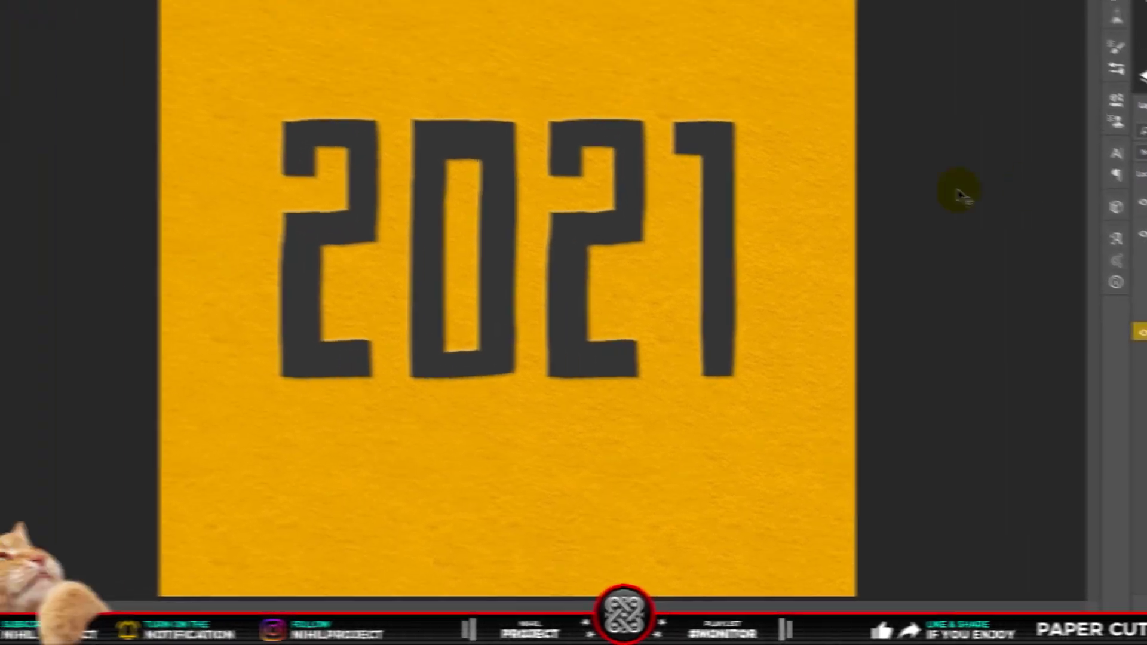
Retype the copy's last digit as 2 to read '2022', then nudge both number layers up
key("t")
left_click(792, 317)
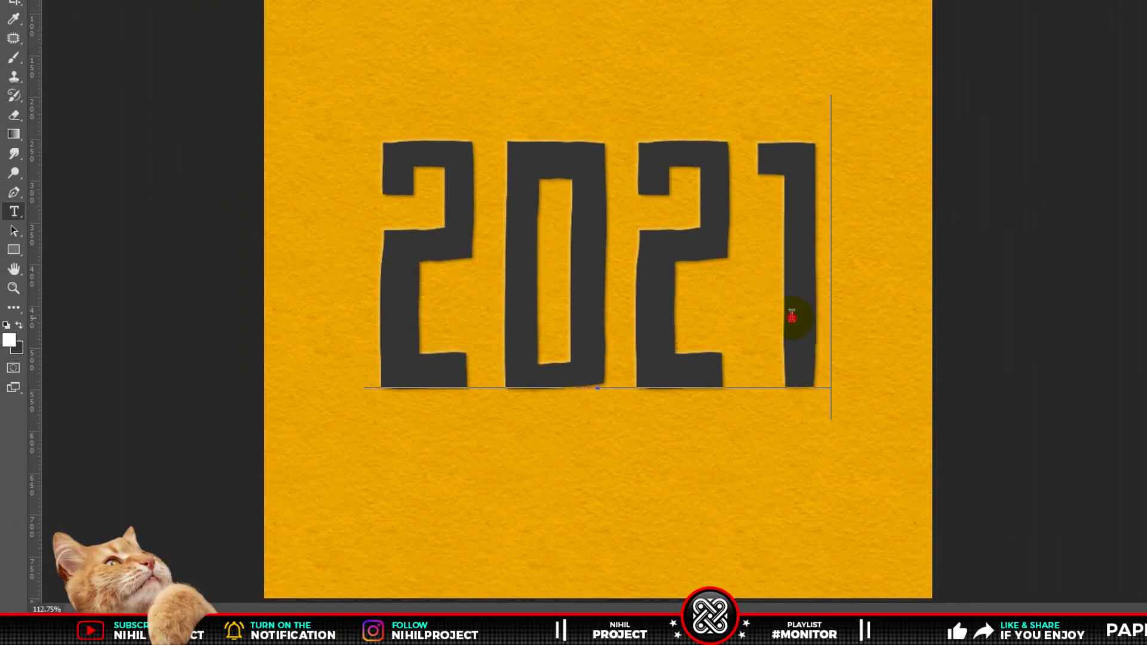
left_click_drag(797, 319, 781, 321)
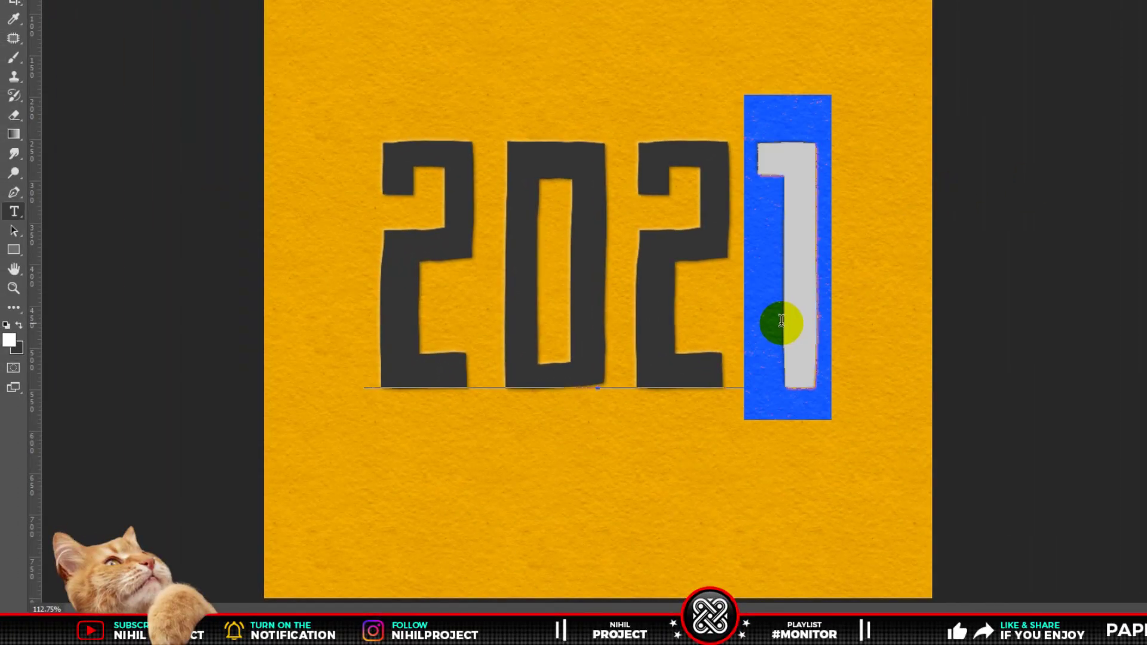
type("2")
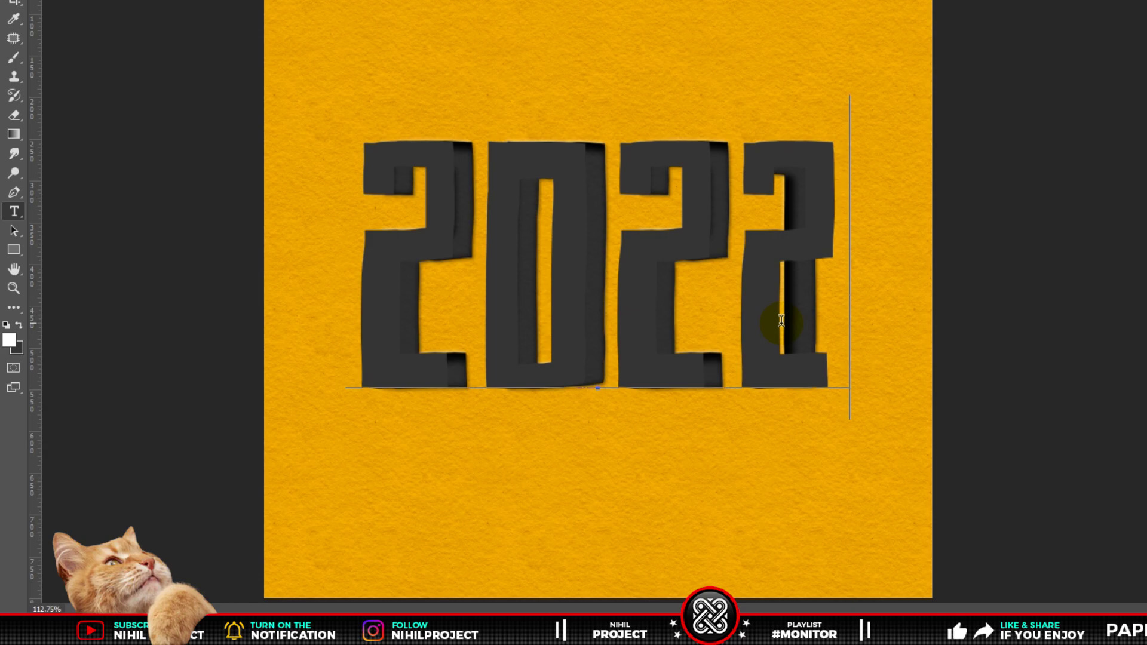
key("ctrl+Return")
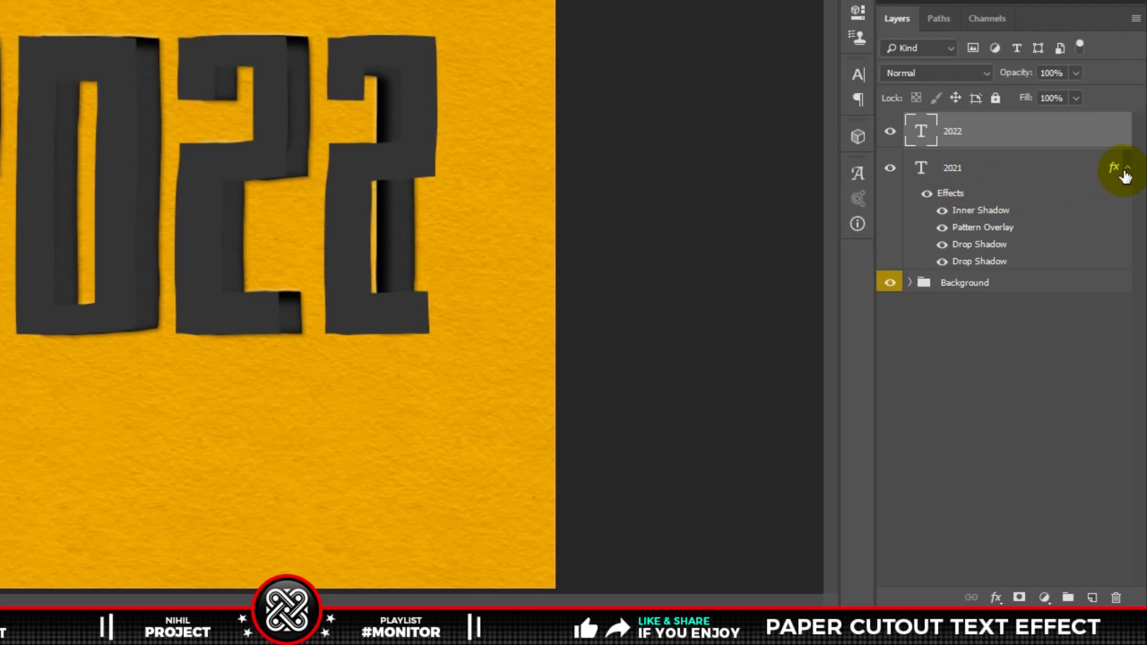
left_click(1127, 168)
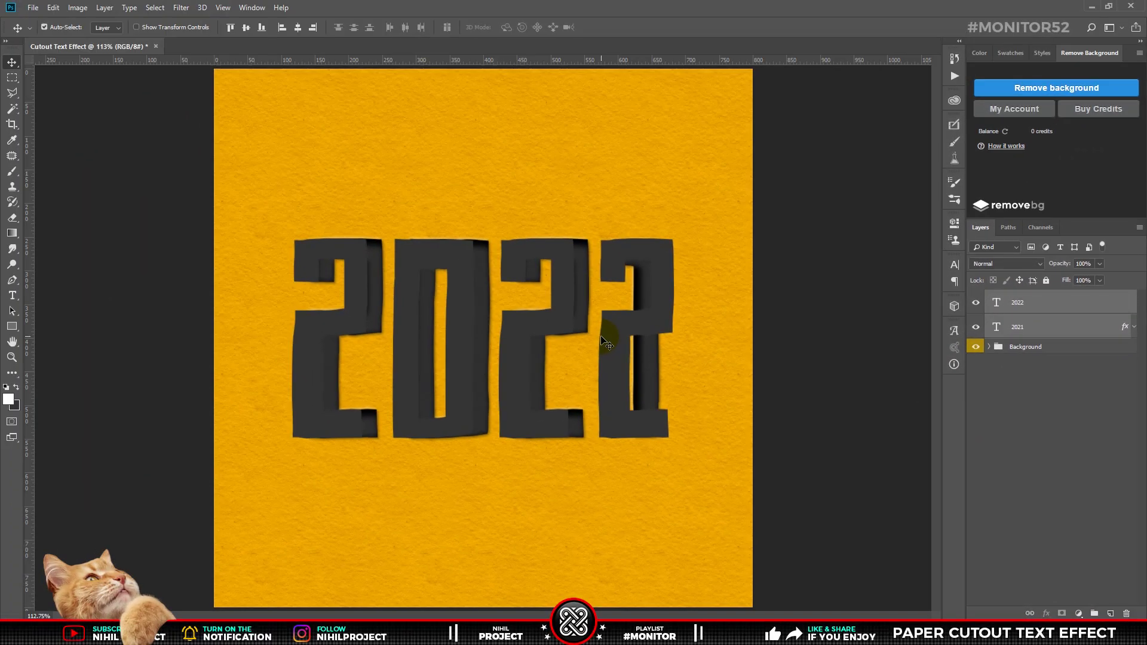
key("shift+Up")
key("shift+Up")
key("shift+Up")
key("shift+Up")
key("shift+Up")
key("shift+Up")
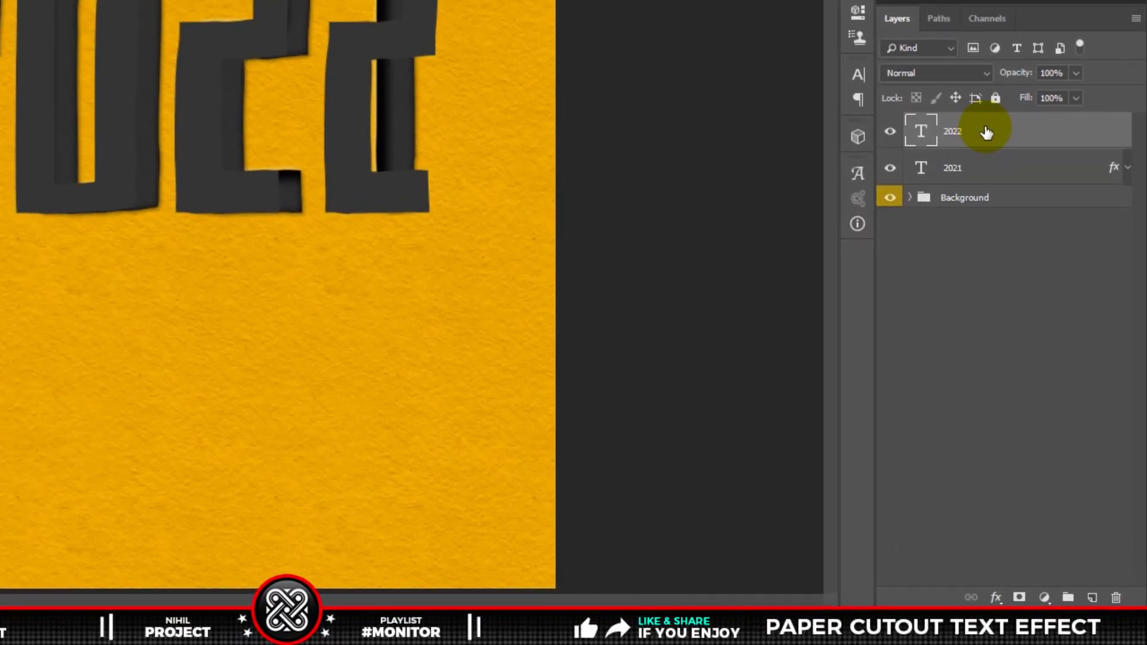
Convert the 2022 text to a shape, then drop the first 2 and rotate it about 11°
right_click(1038, 301)
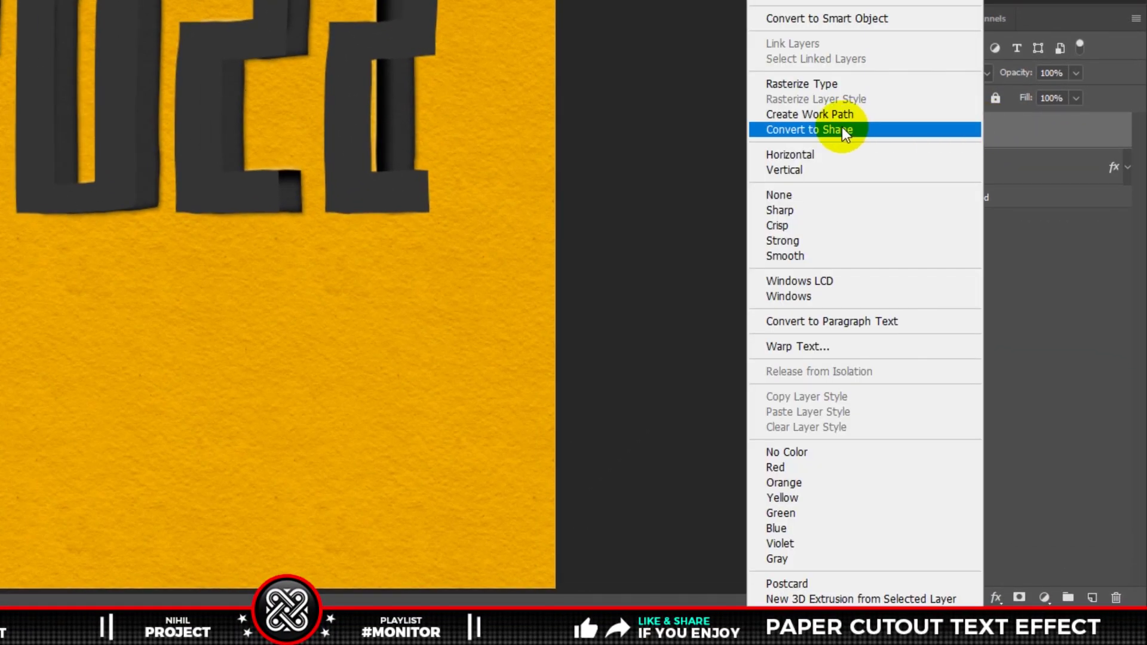
left_click(857, 129)
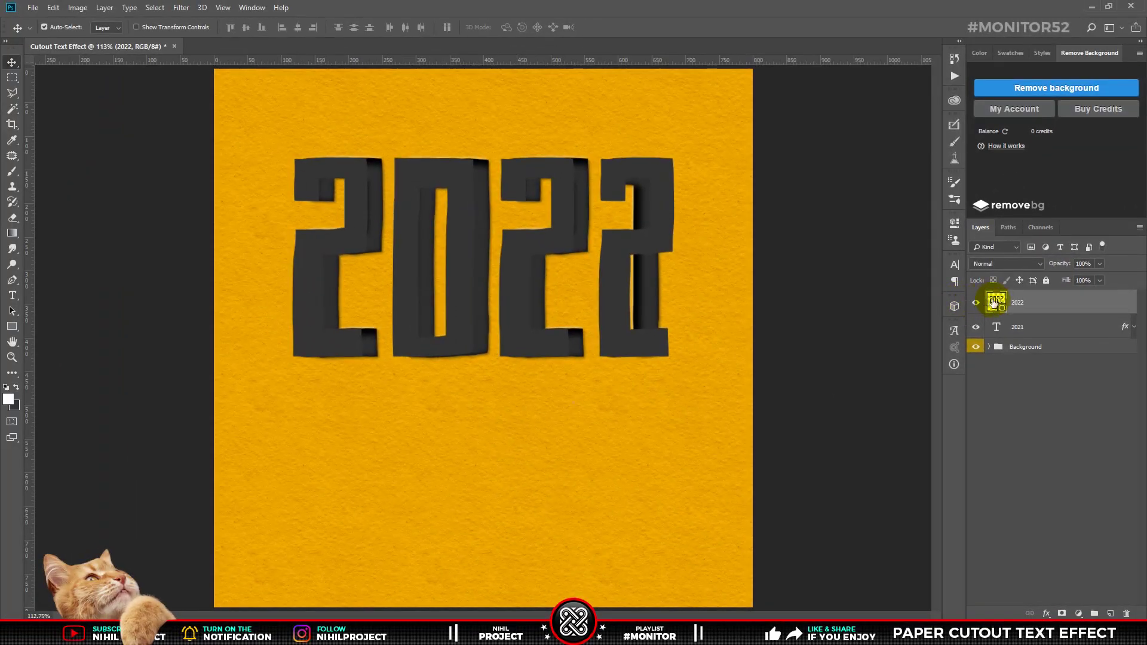
key("a")
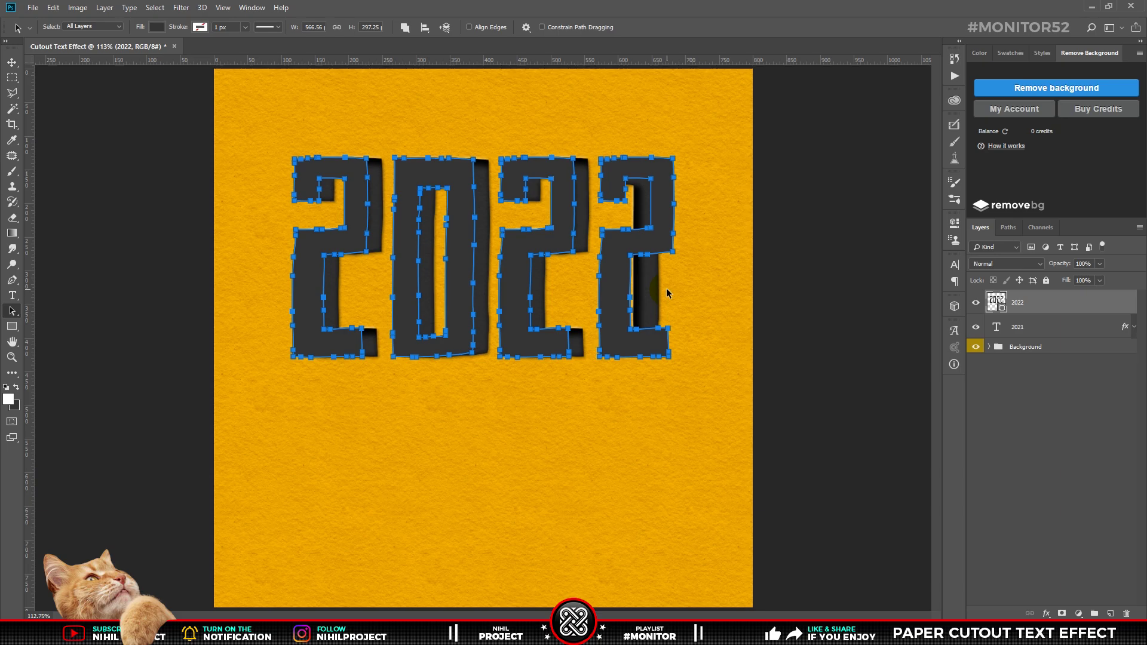
left_click(205, 291)
left_click(315, 325)
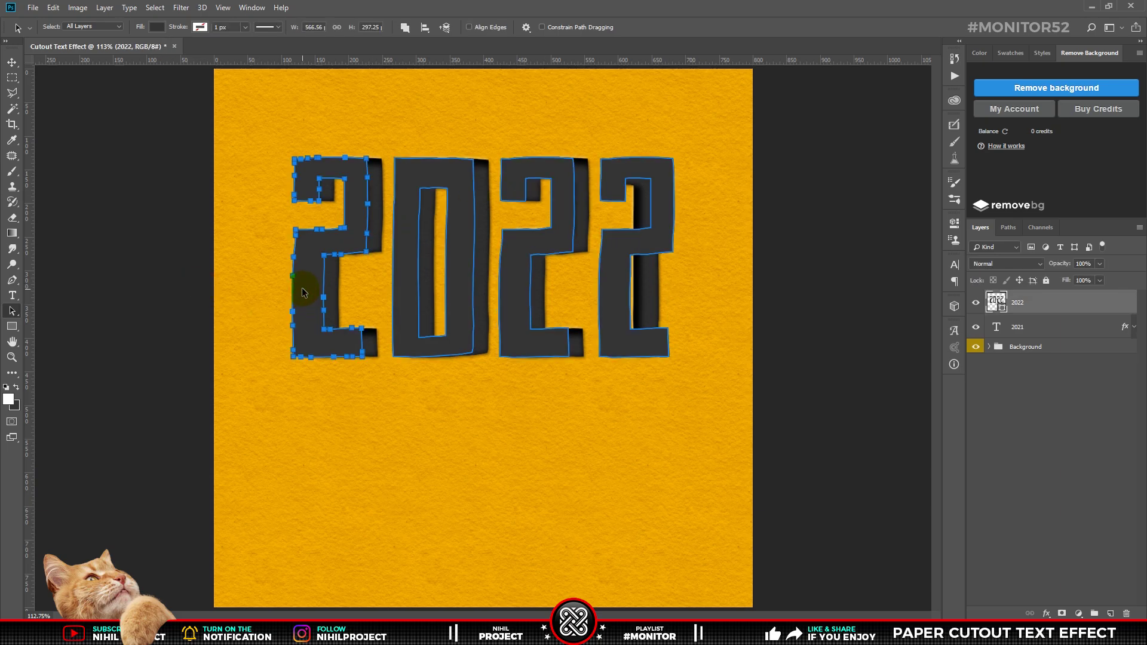
left_click_drag(315, 325, 312, 436)
key("ctrl+t")
mouse_move(391, 287)
left_mouse_down()
mouse_move(399, 254)
mouse_move(433, 391)
left_mouse_up()
key("Return")
Move the 0 lower tilted -7.89° and the third 2 lower tilted 8.81°
left_click(436, 251)
key("ctrl+t")
mouse_move(478, 281)
left_mouse_down()
mouse_move(485, 261)
mouse_move(528, 373)
left_mouse_up()
key("Return")
left_click(525, 257)
key("ctrl+t")
left_click_drag(598, 266, 584, 297)
key("Return")
Drop the last 2 lower and tilt it to its own angle
left_click_drag(624, 254, 633, 350)
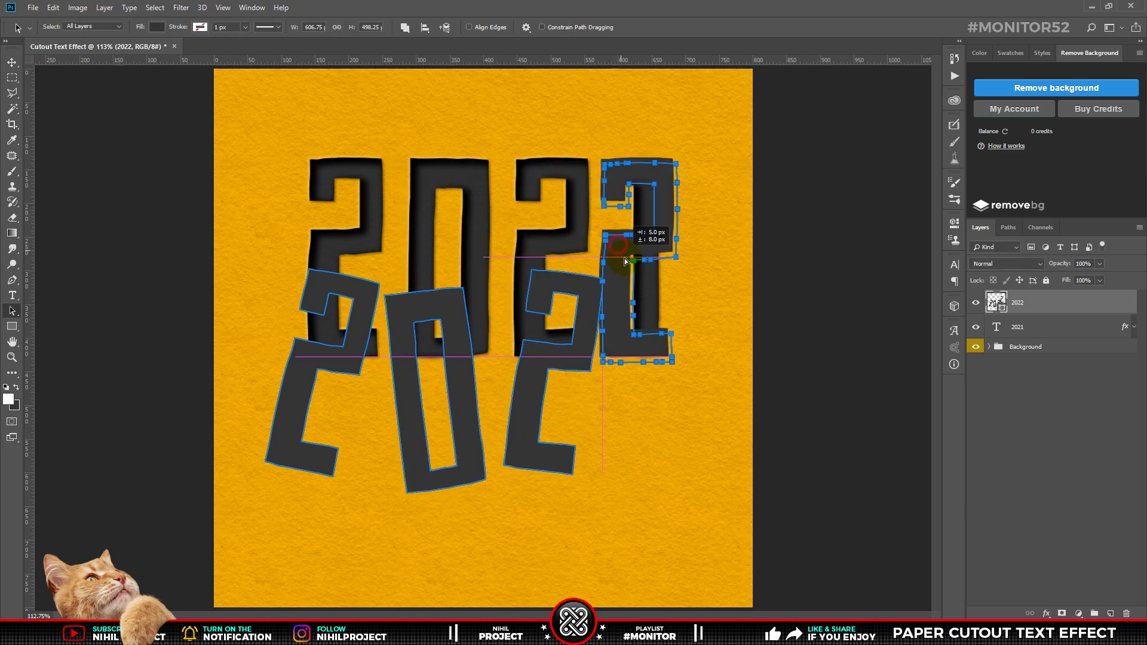
key("ctrl+t")
left_click_drag(717, 251, 805, 303)
key("Return")
left_click(804, 303)
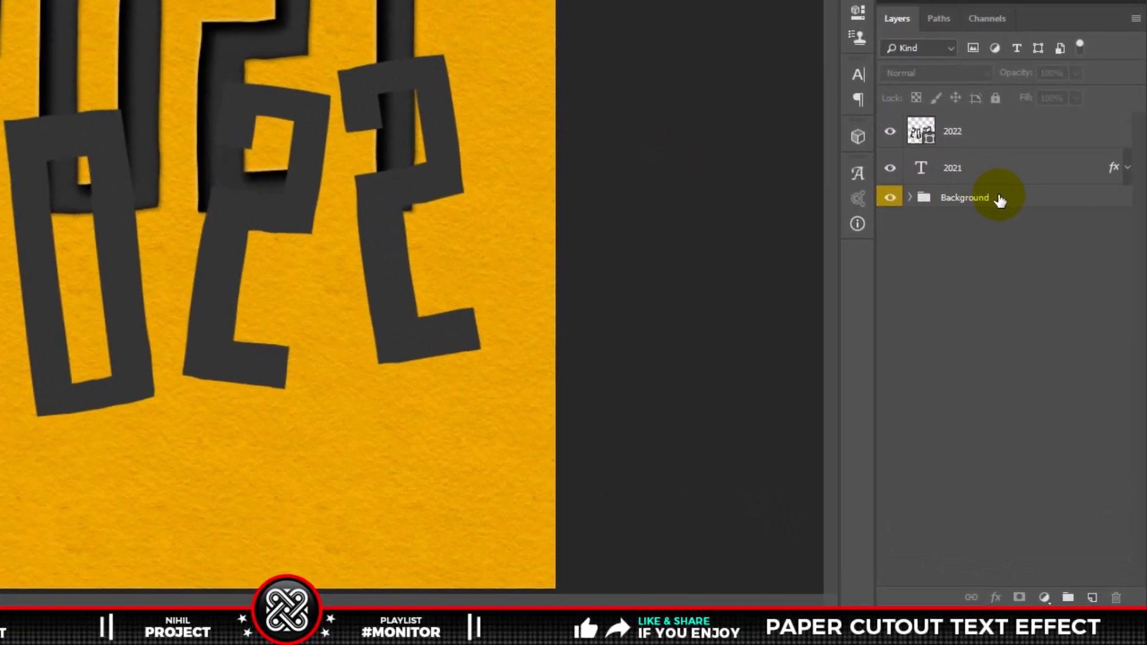
left_click(1003, 199)
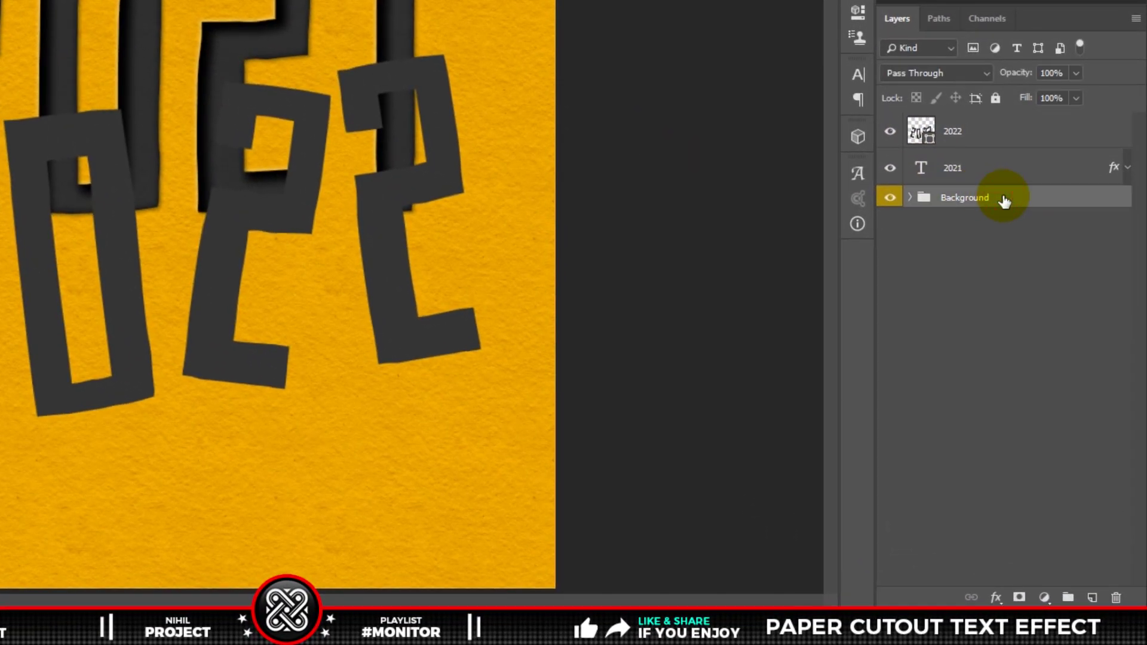
Duplicate and merge the Background group into a layer named Paper Texture
key("ctrl+j")
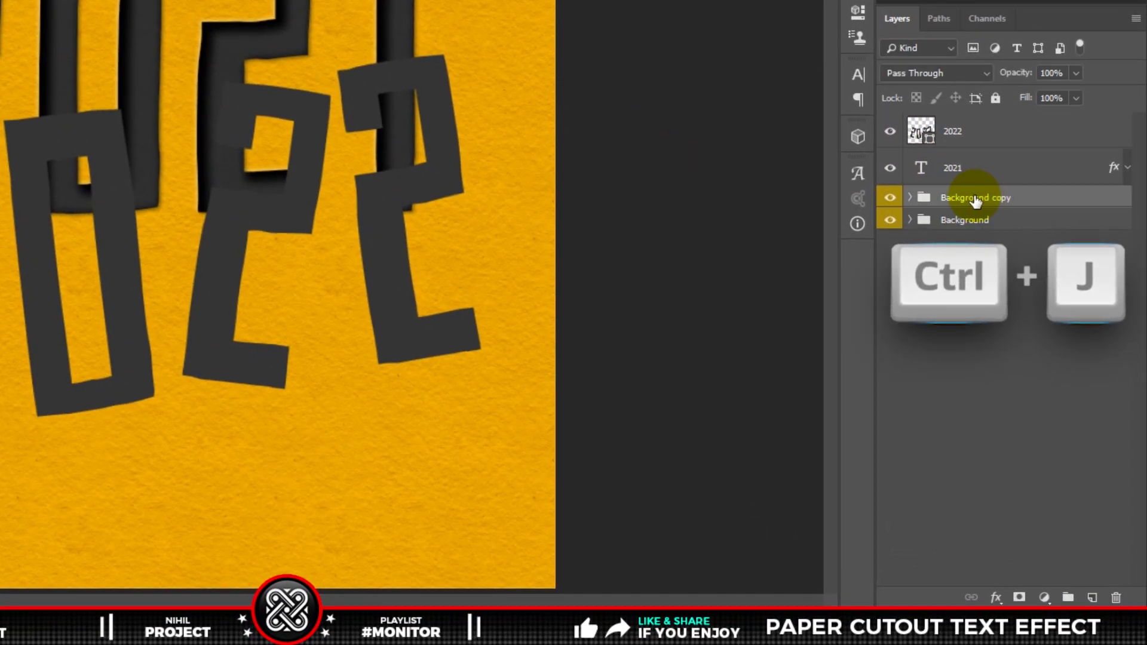
key("ctrl+e")
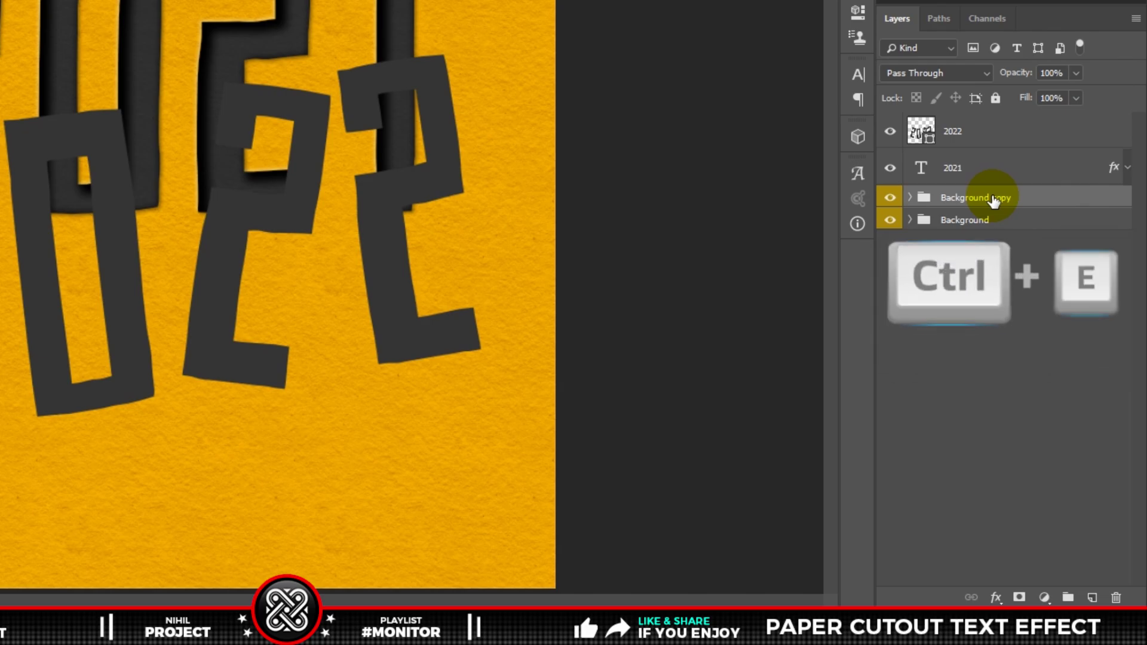
double_click(974, 203)
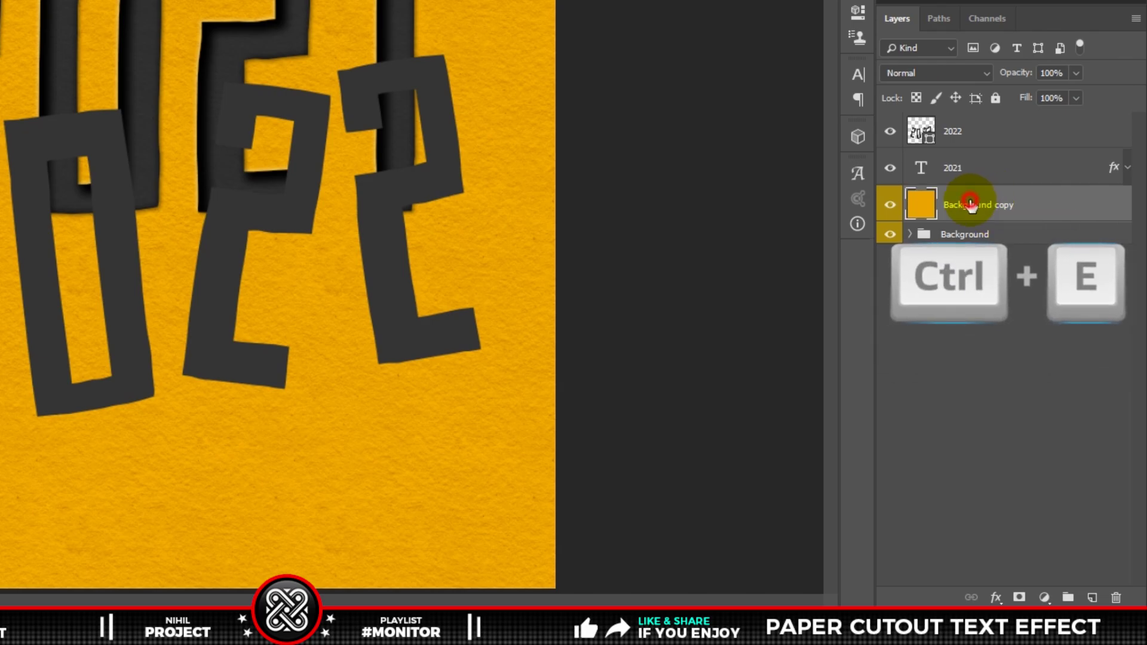
type("Paper Texture")
key("Return")
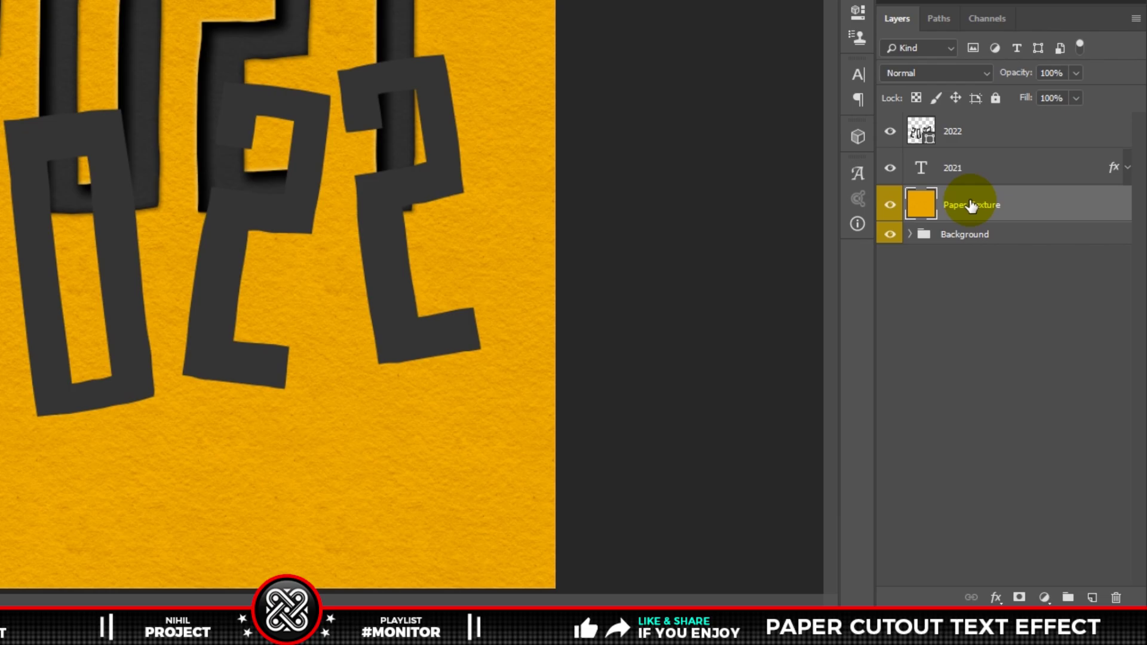
Move Paper Texture to the top and clip it to the 2022 shape layer
left_click_drag(971, 205, 1003, 128)
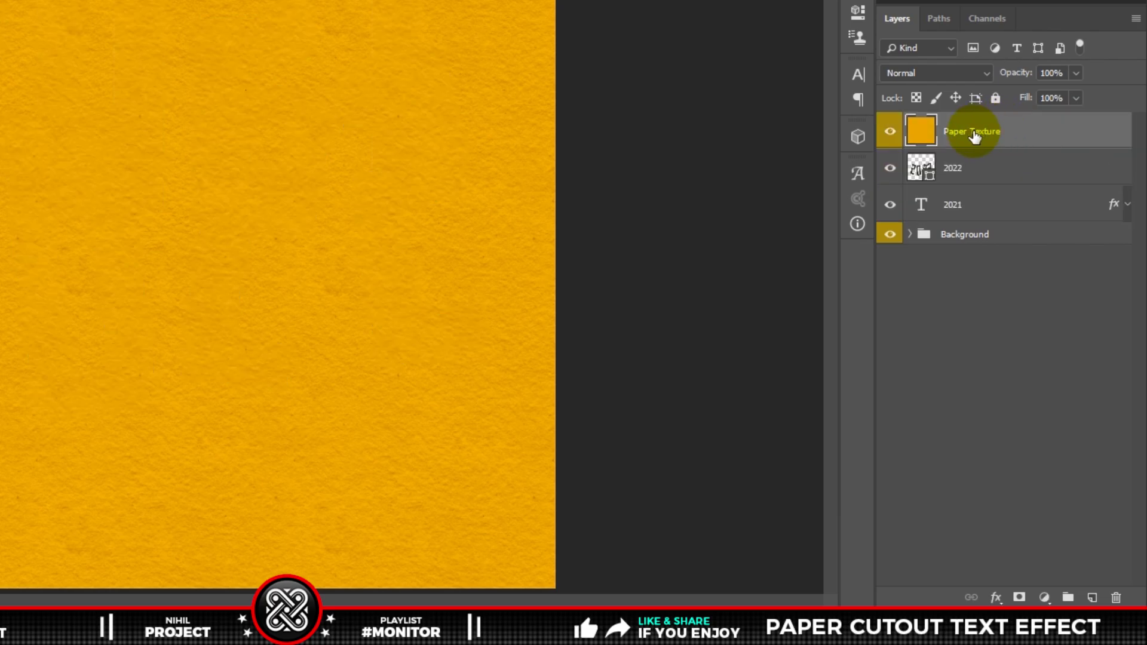
right_click(975, 136)
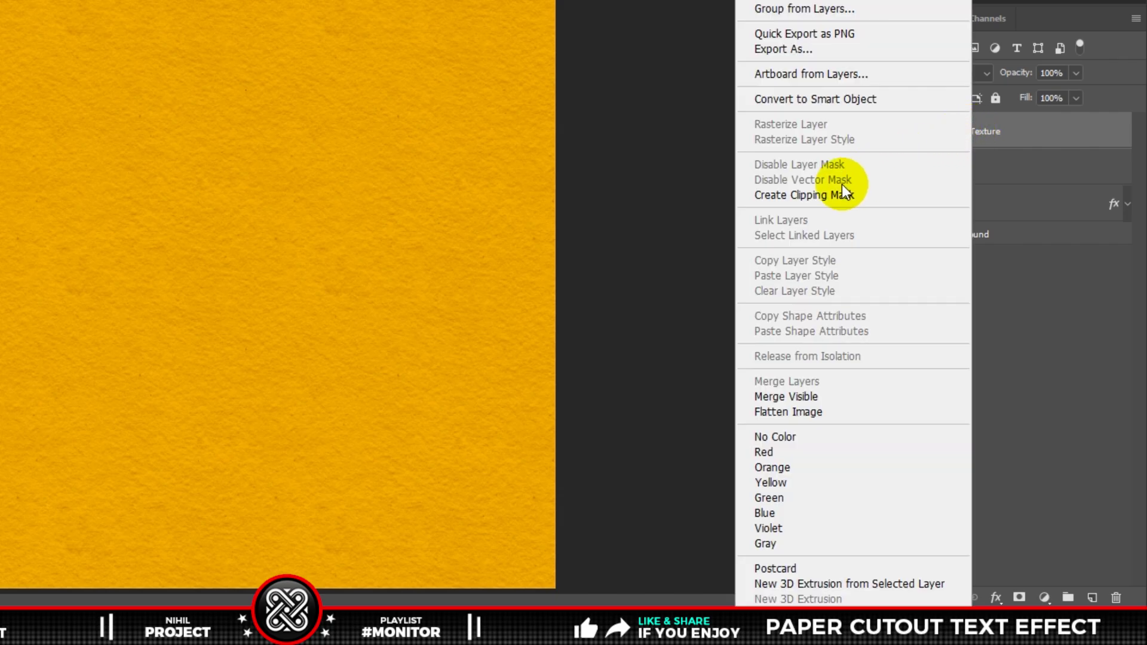
left_click(869, 196)
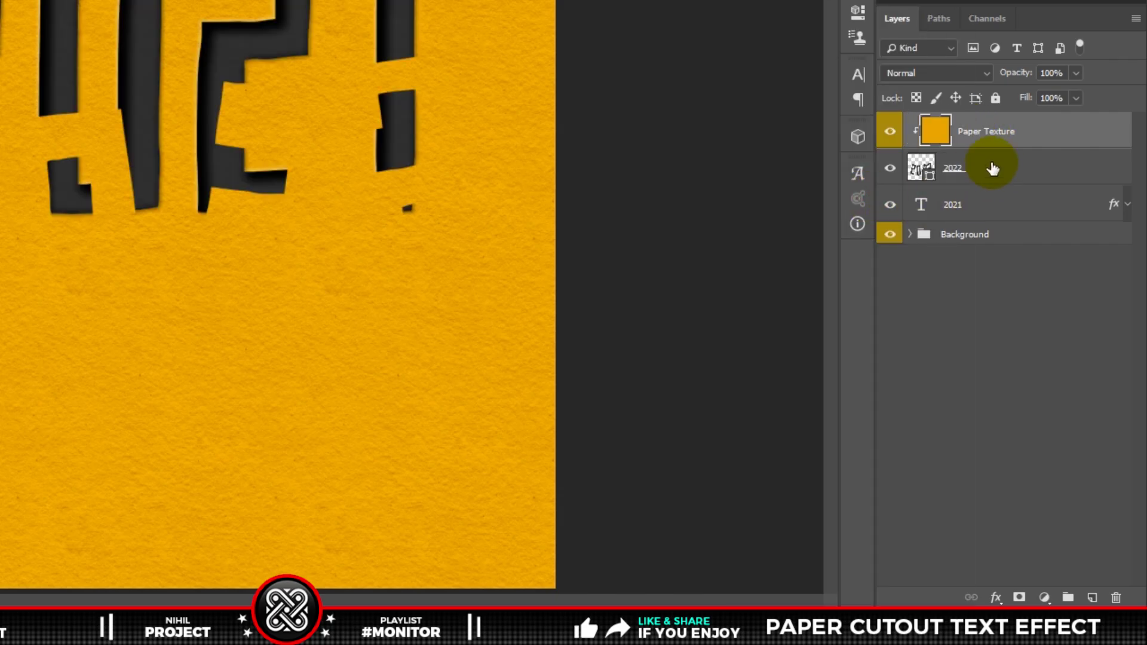
left_click(974, 170)
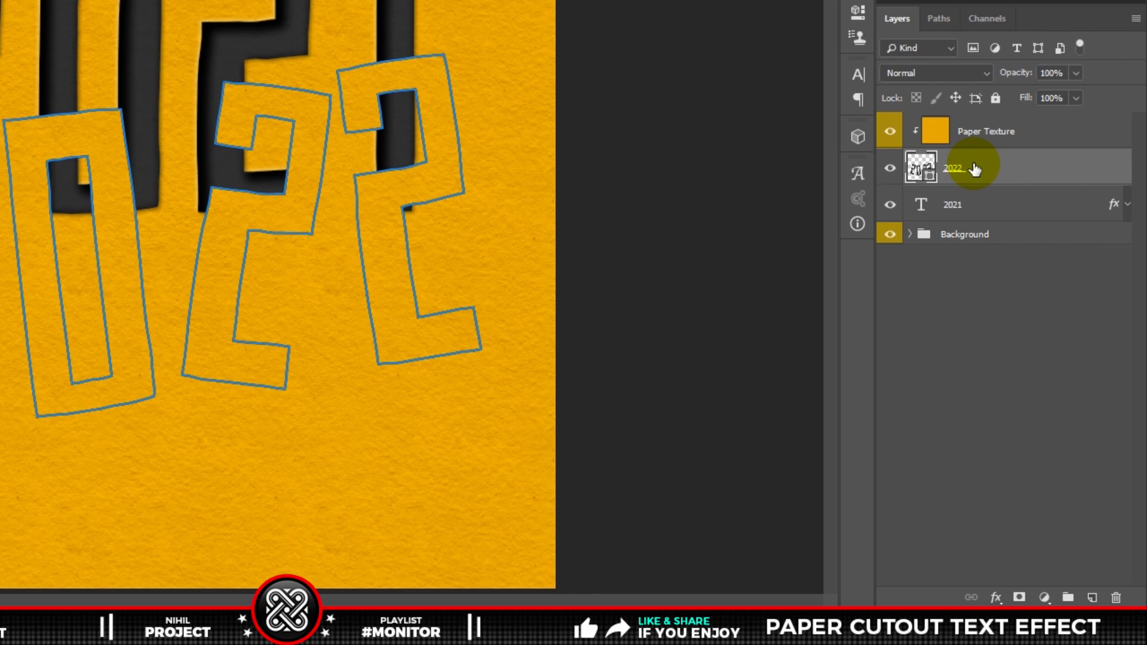
Add a Bevel & Emboss to the 2022 letters with the Rounded Steps contour
left_click(994, 595)
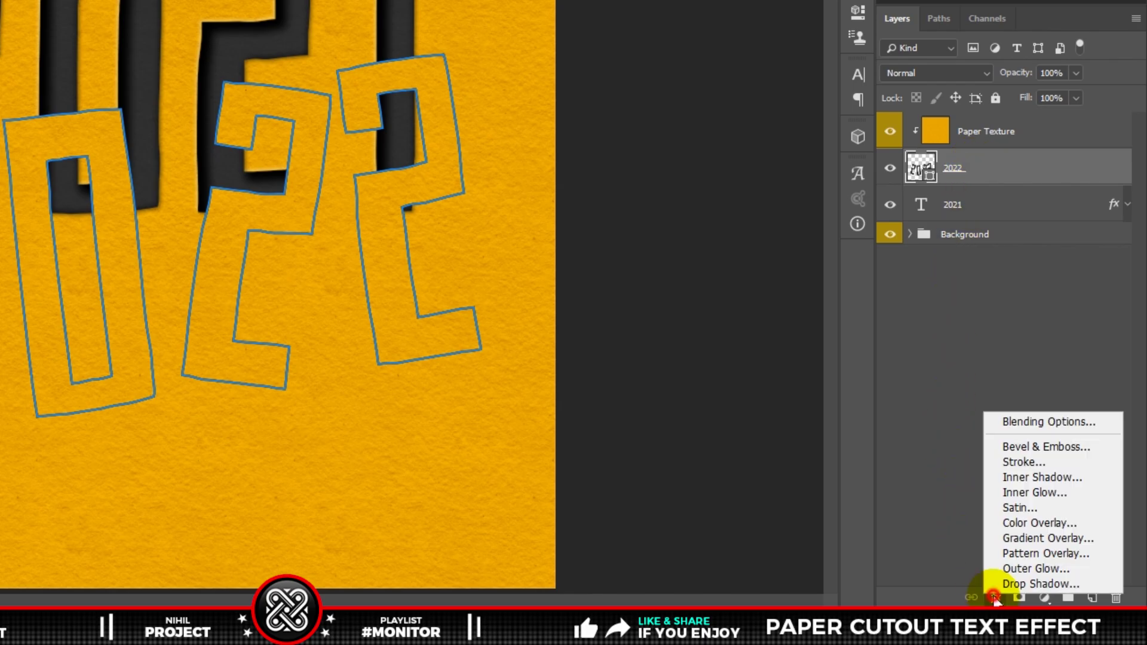
left_click(1024, 448)
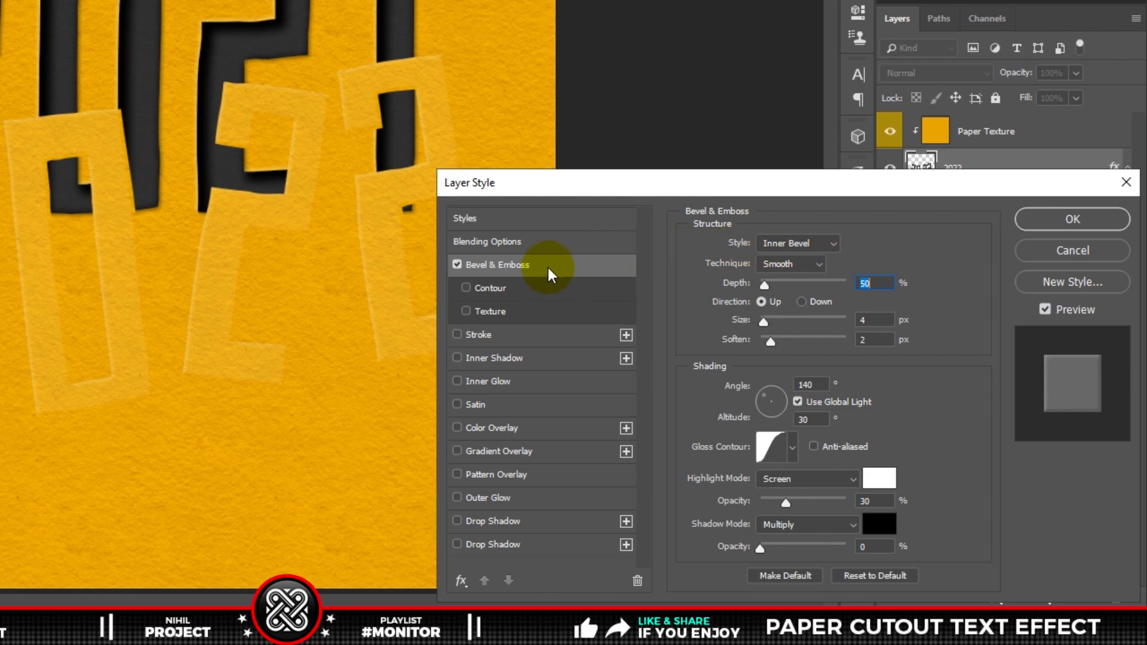
left_click(490, 288)
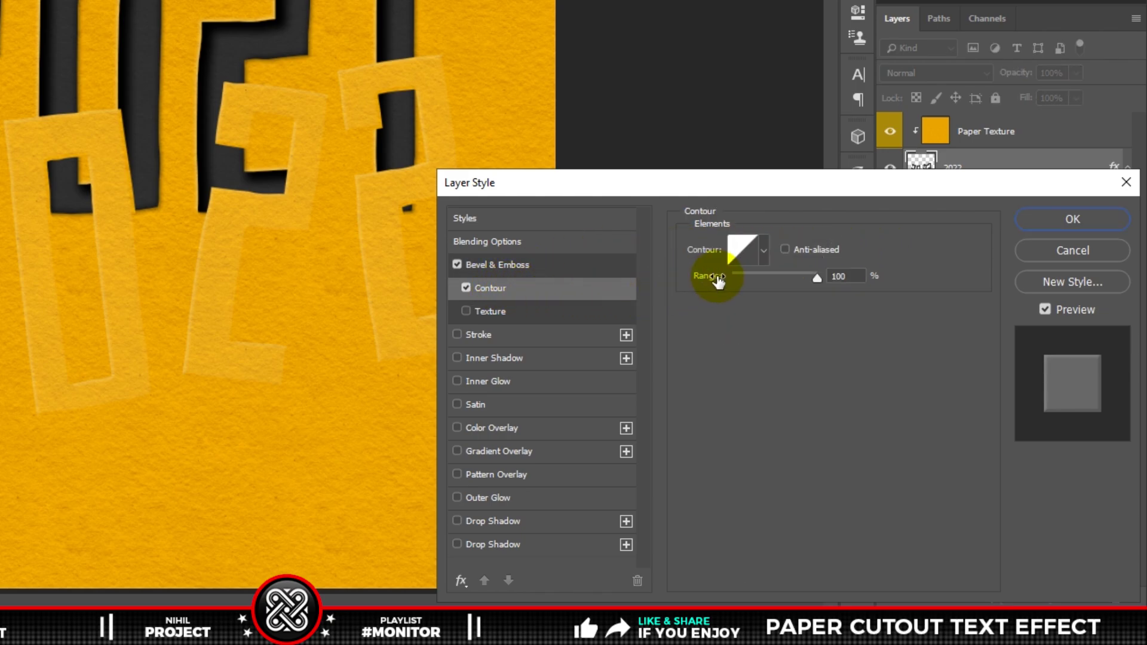
left_click(763, 251)
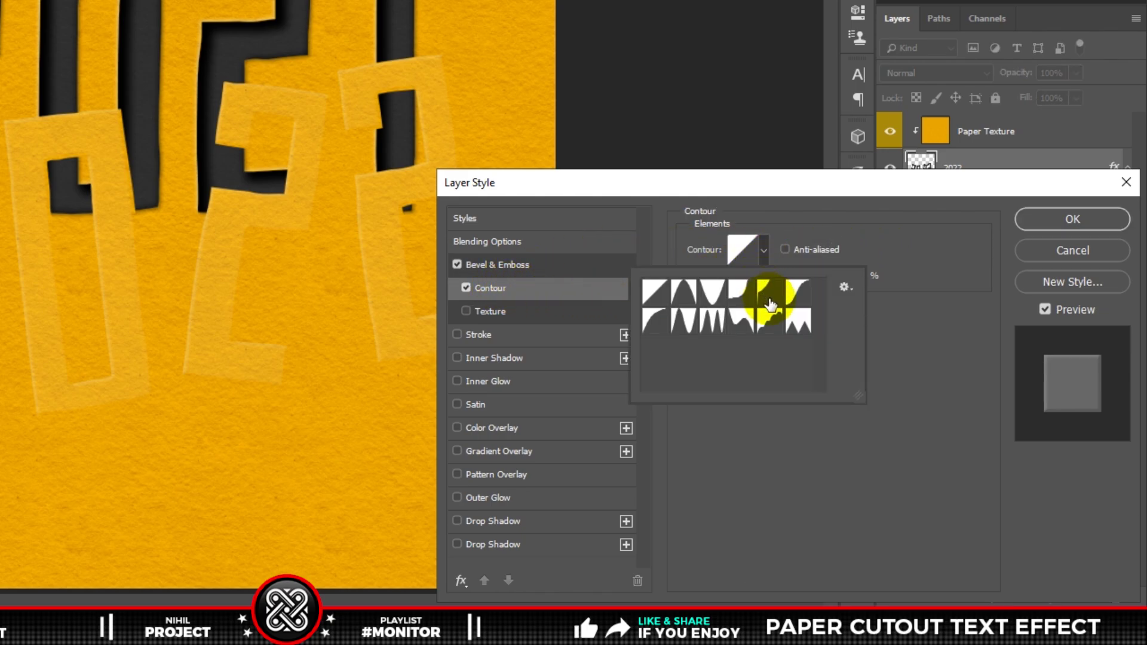
left_click(769, 321)
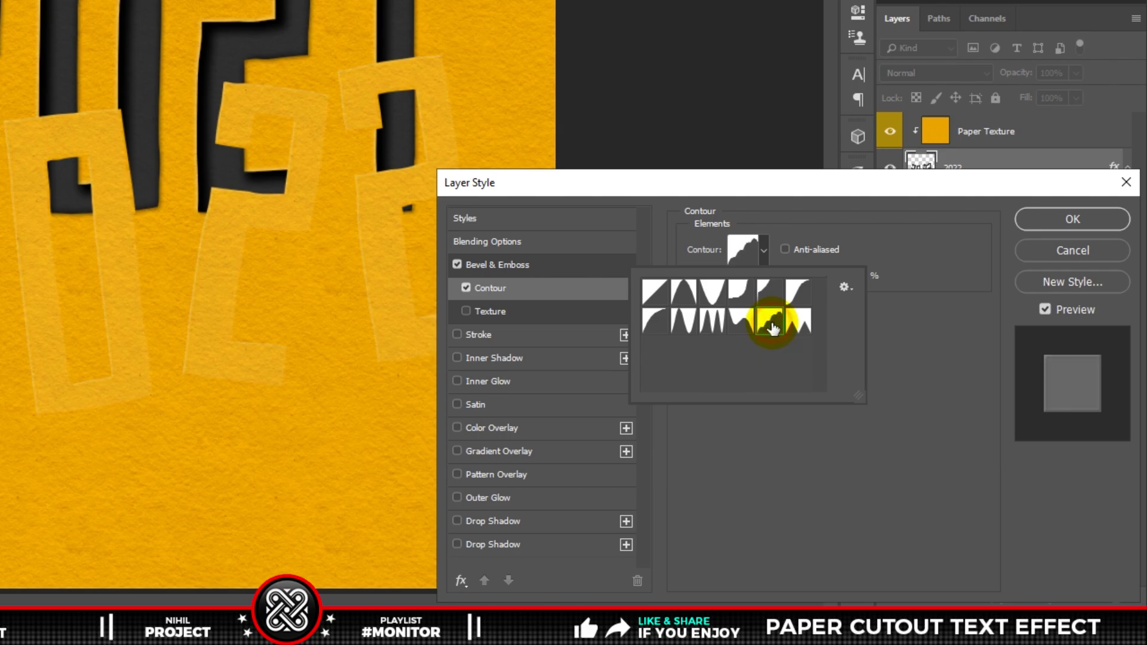
left_click(917, 322)
left_click(467, 287)
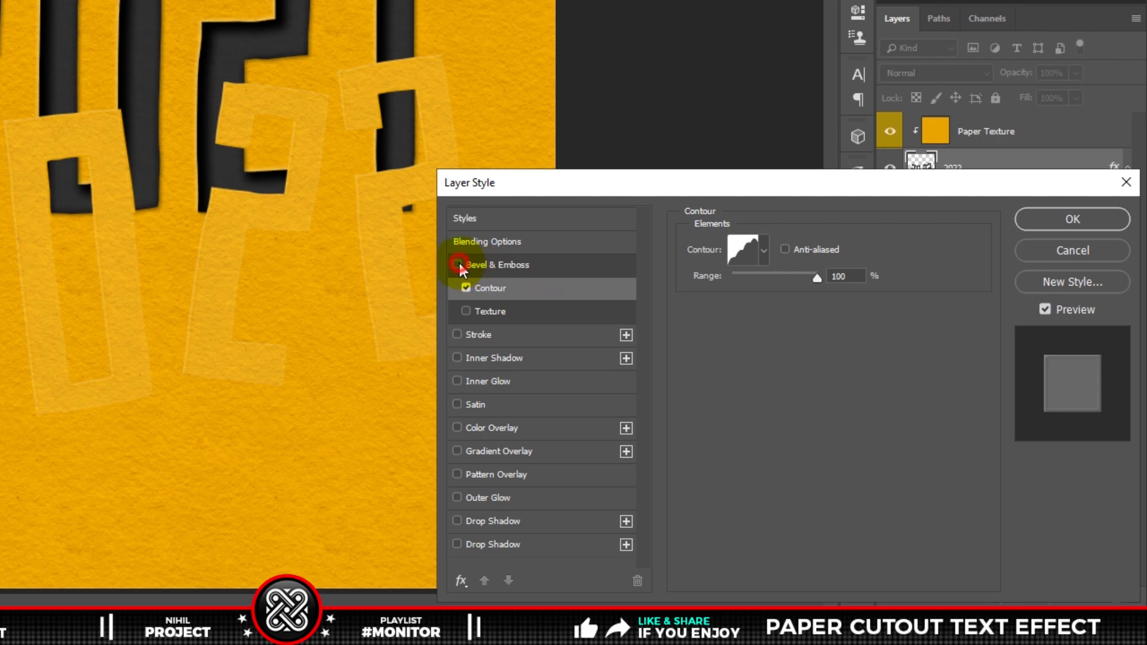
left_click(457, 264)
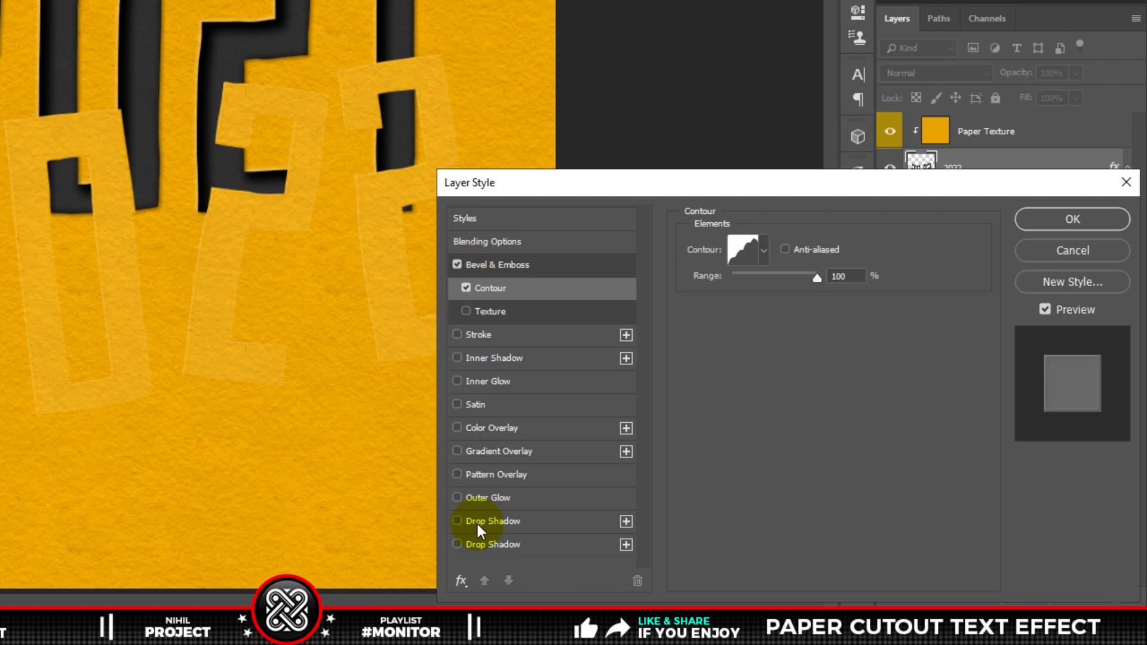
Add a Drop Shadow at 40% opacity, distance 3, size 4, and apply the style
left_click(457, 519)
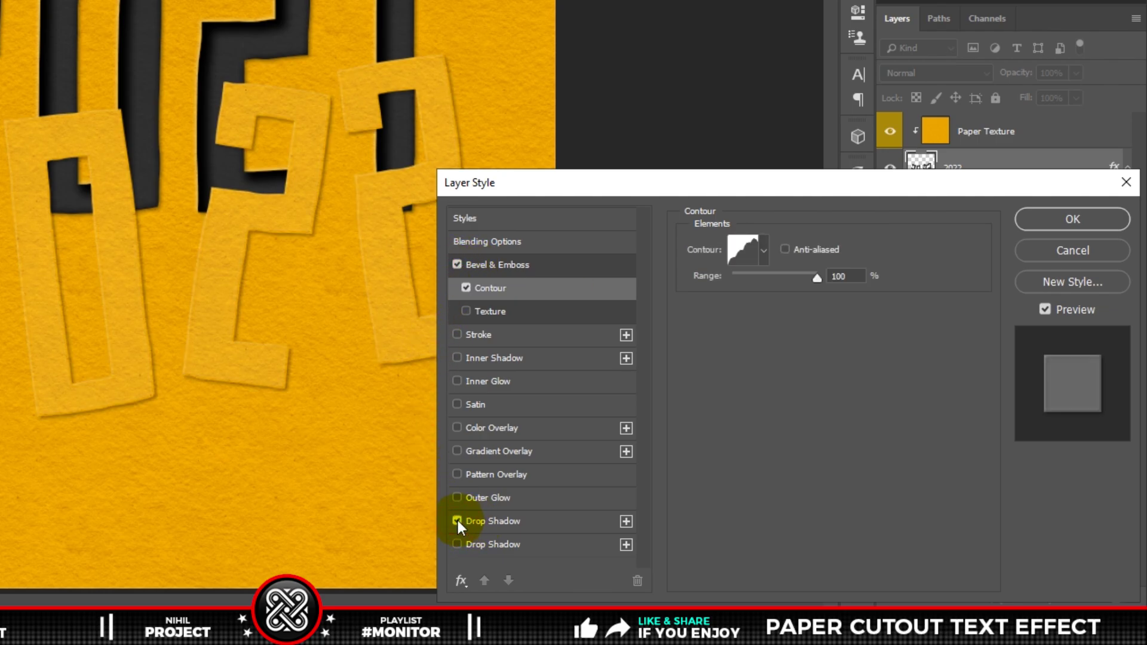
left_click(500, 521)
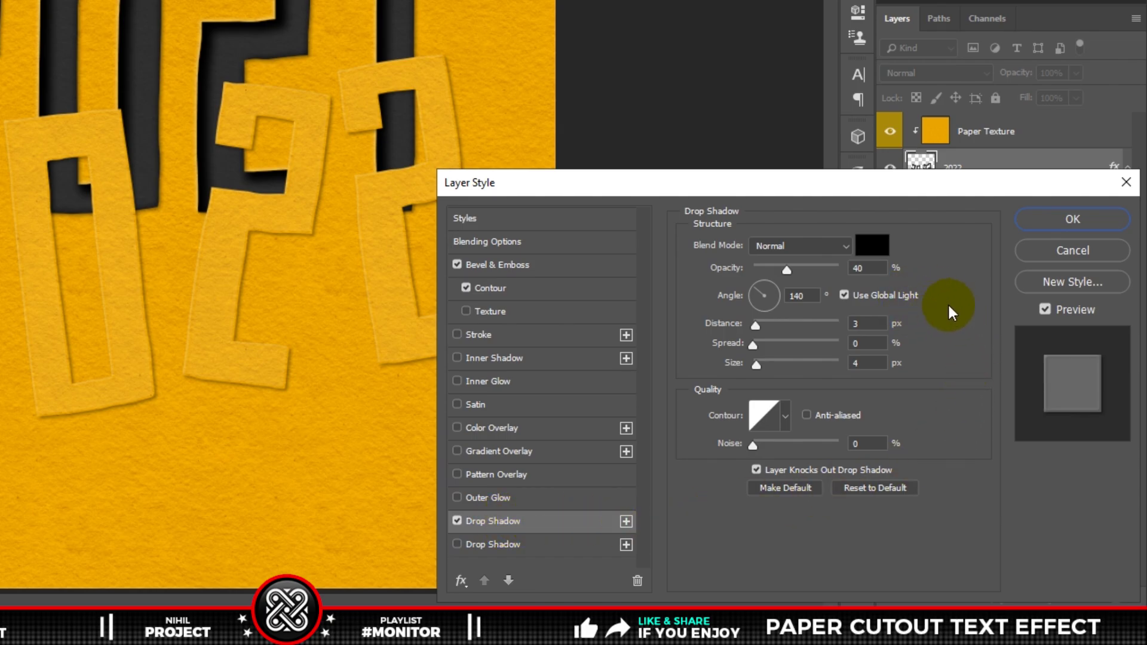
double_click(872, 267)
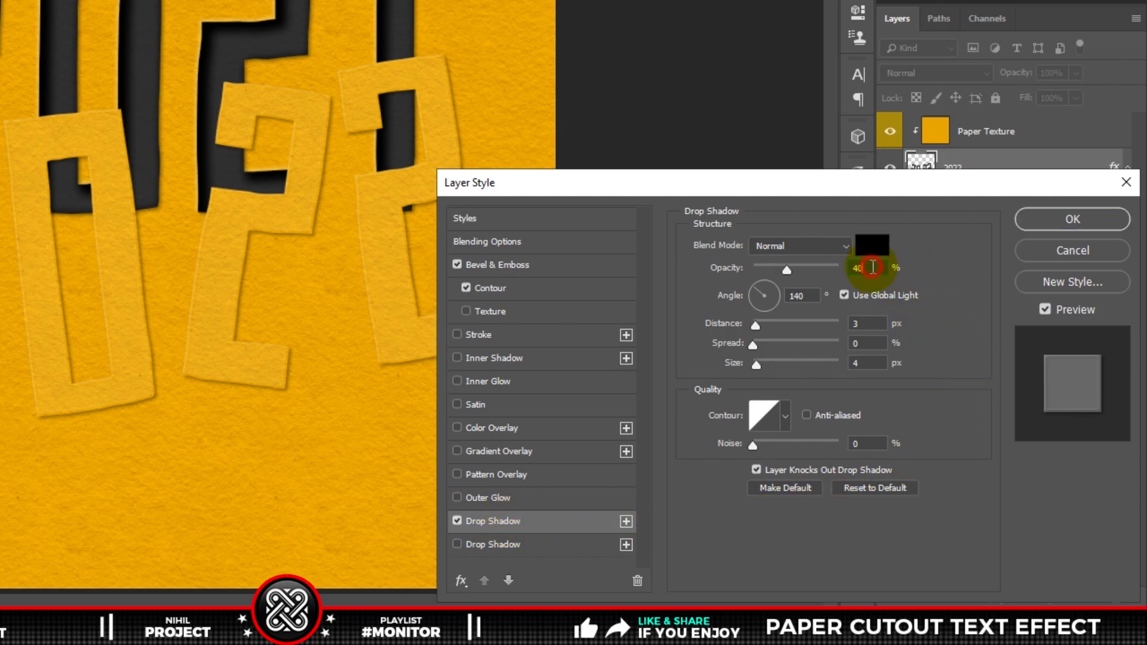
type("50")
left_click(1063, 225)
left_click(1023, 133)
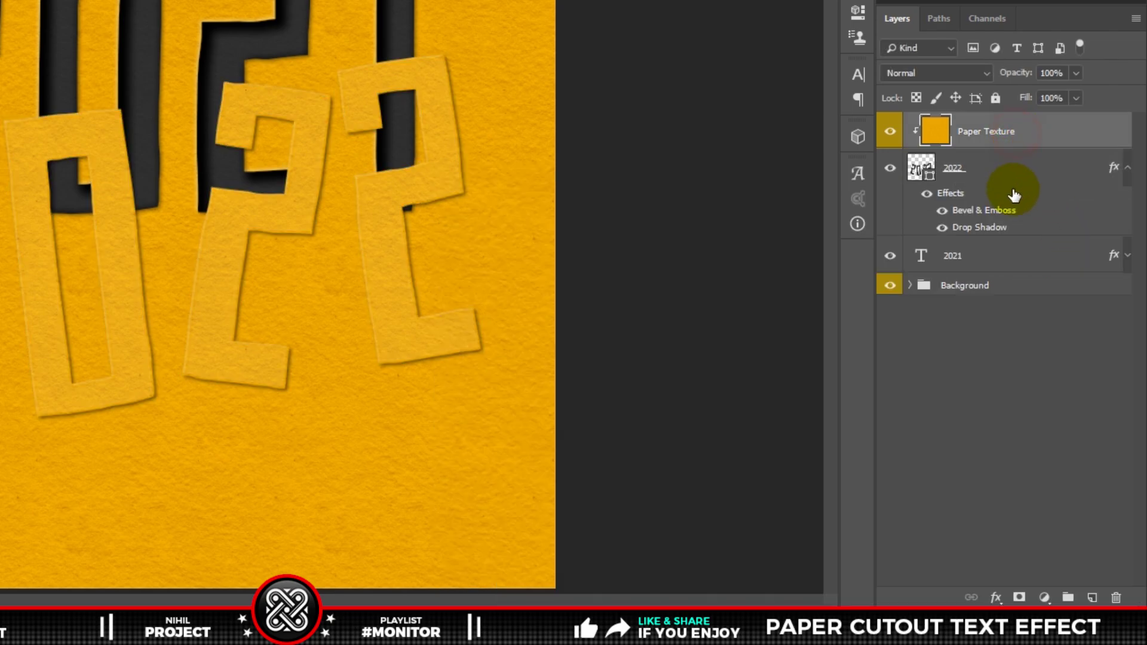
Group Paper Texture, 2022 and 2021 into a red-labelled 'Text' group, with a new layer above
left_click(1009, 257, "shift")
key("ctrl+g")
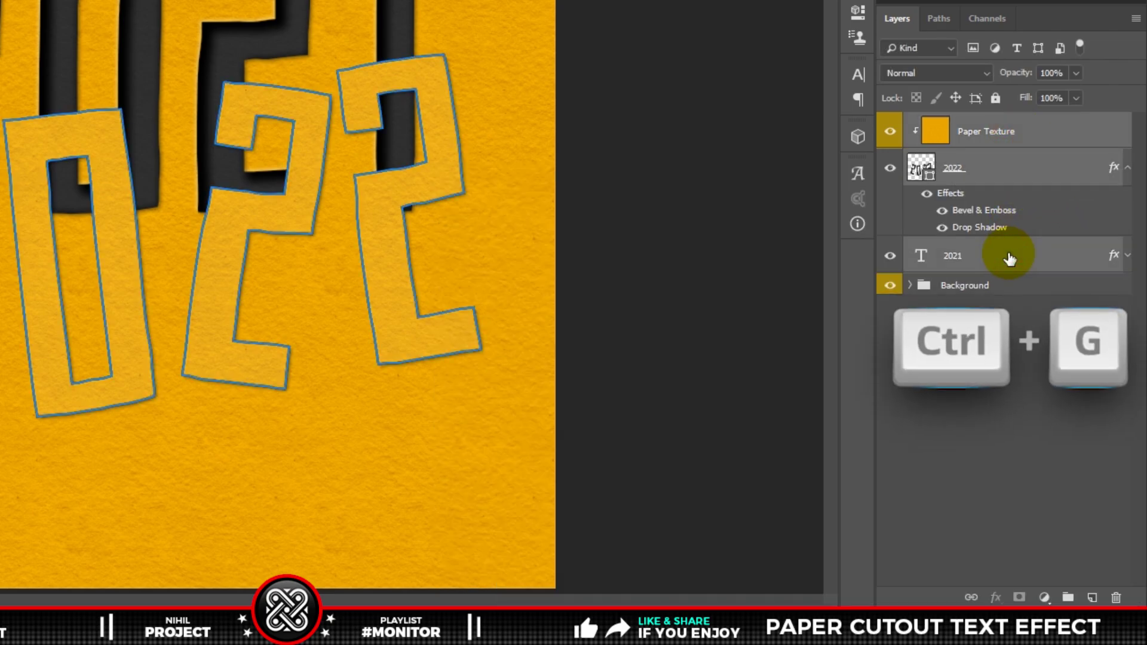
double_click(955, 123)
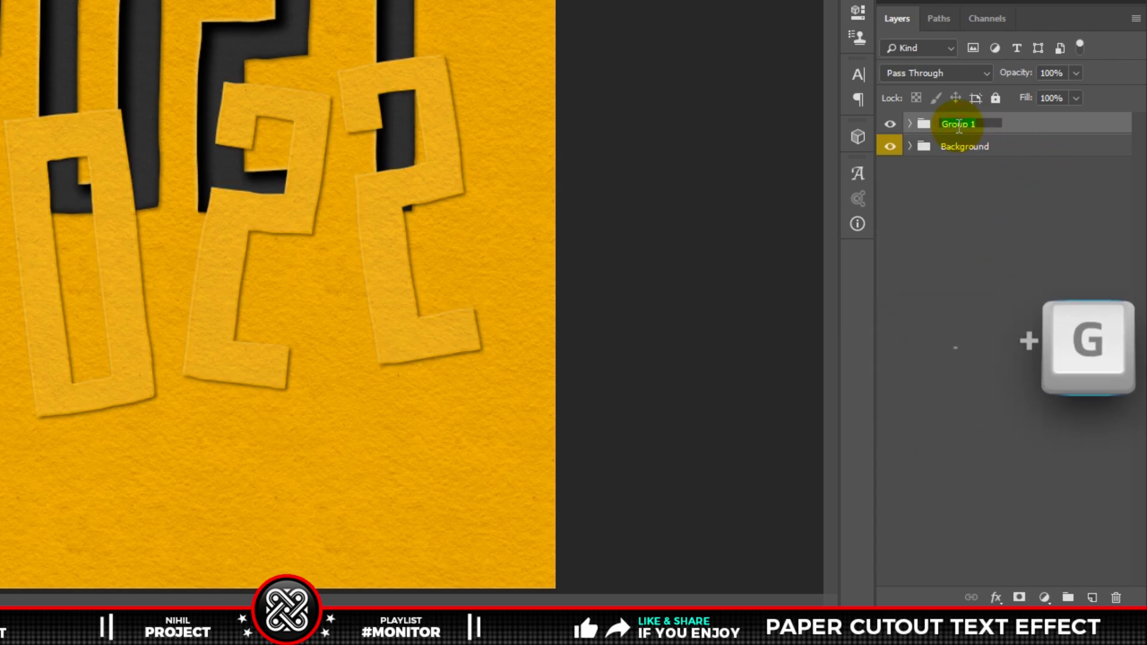
type("Text")
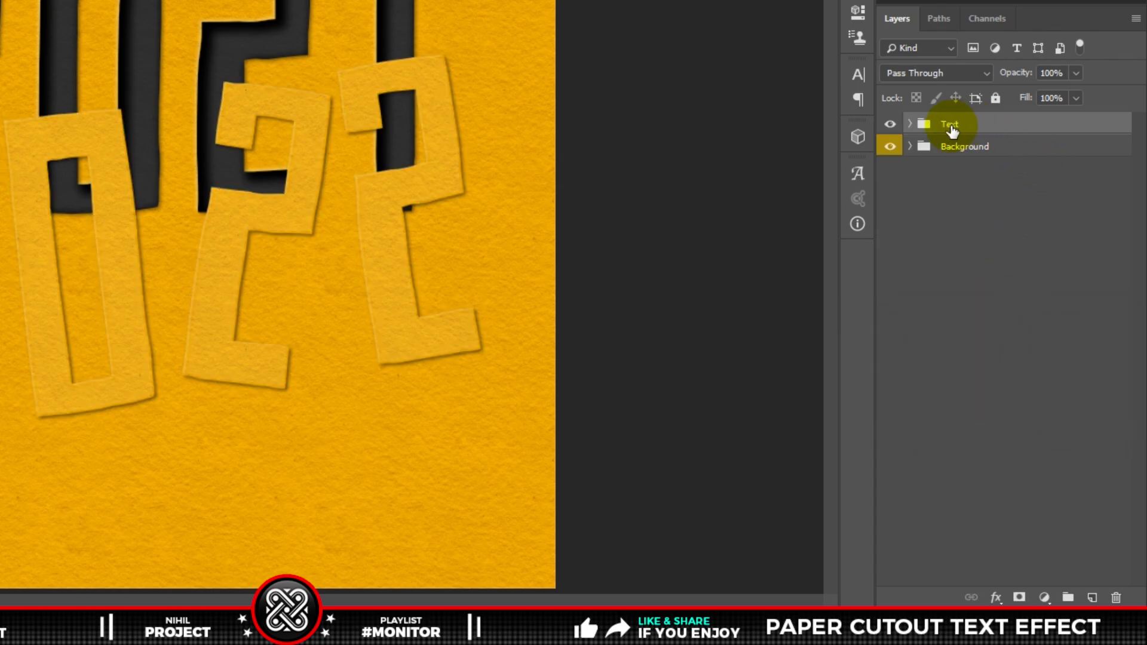
key("Return")
right_click(898, 127)
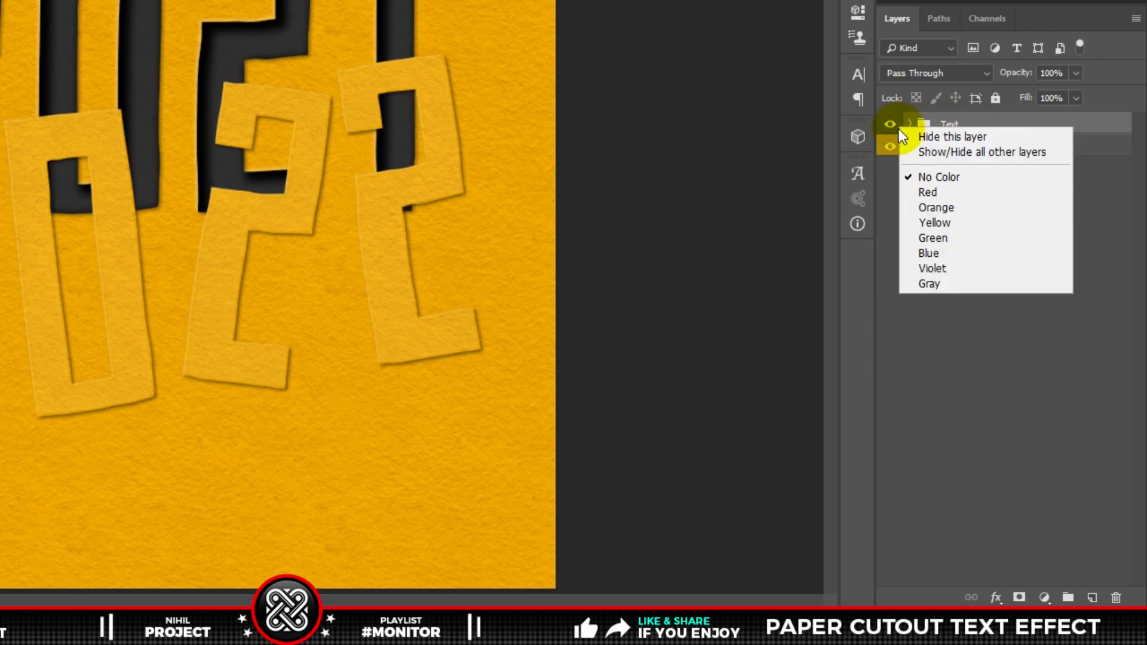
left_click(914, 191)
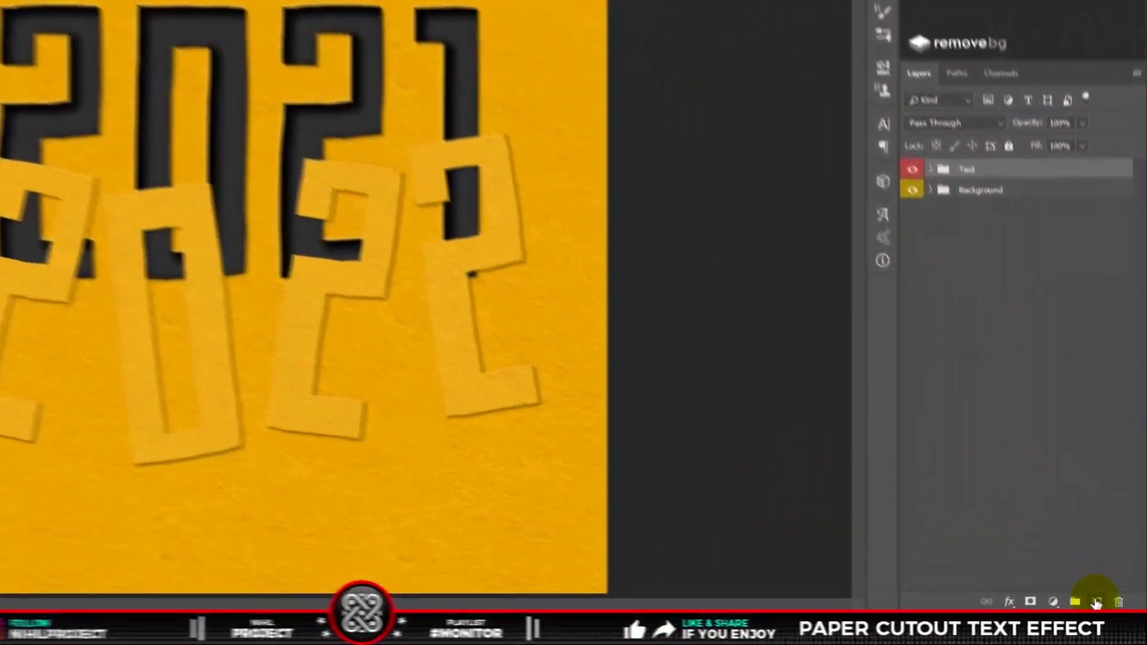
left_click(1110, 613)
double_click(1023, 302)
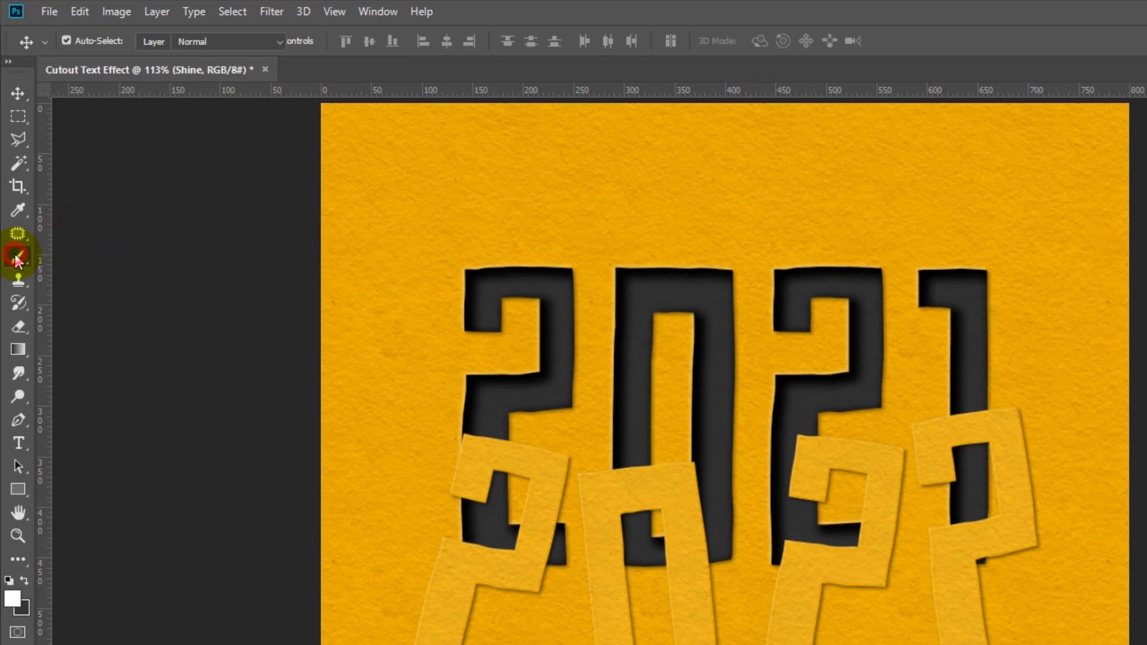
Dab a 2500 px white Soft Round brush once above the top-left corner, then fit the canvas
left_click(18, 257)
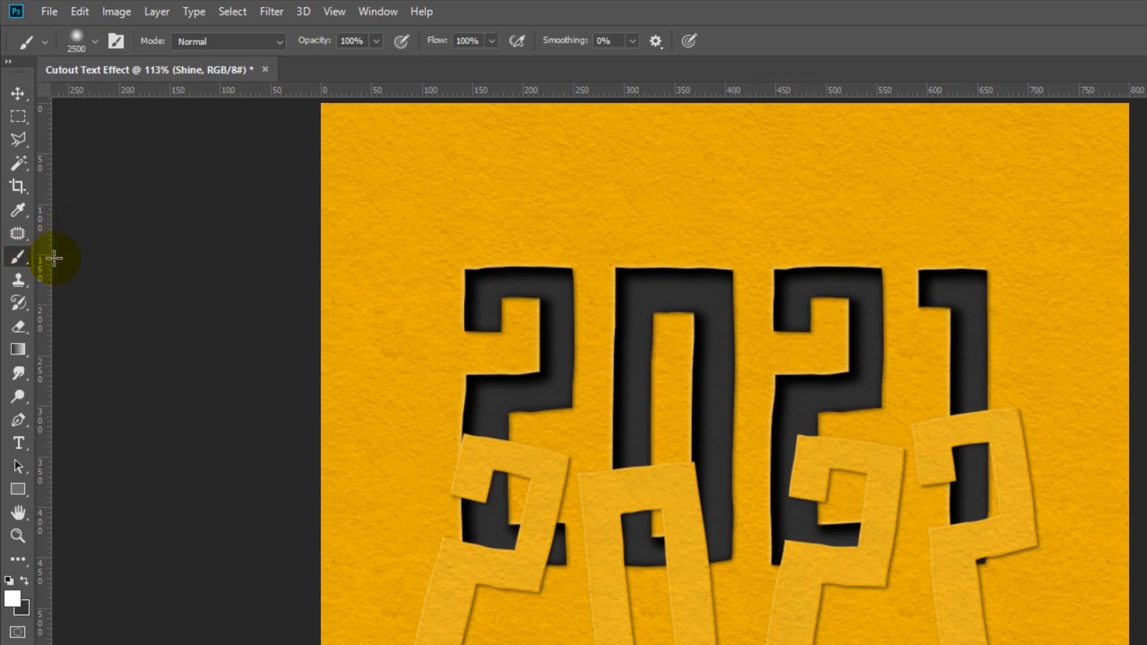
left_click(94, 42)
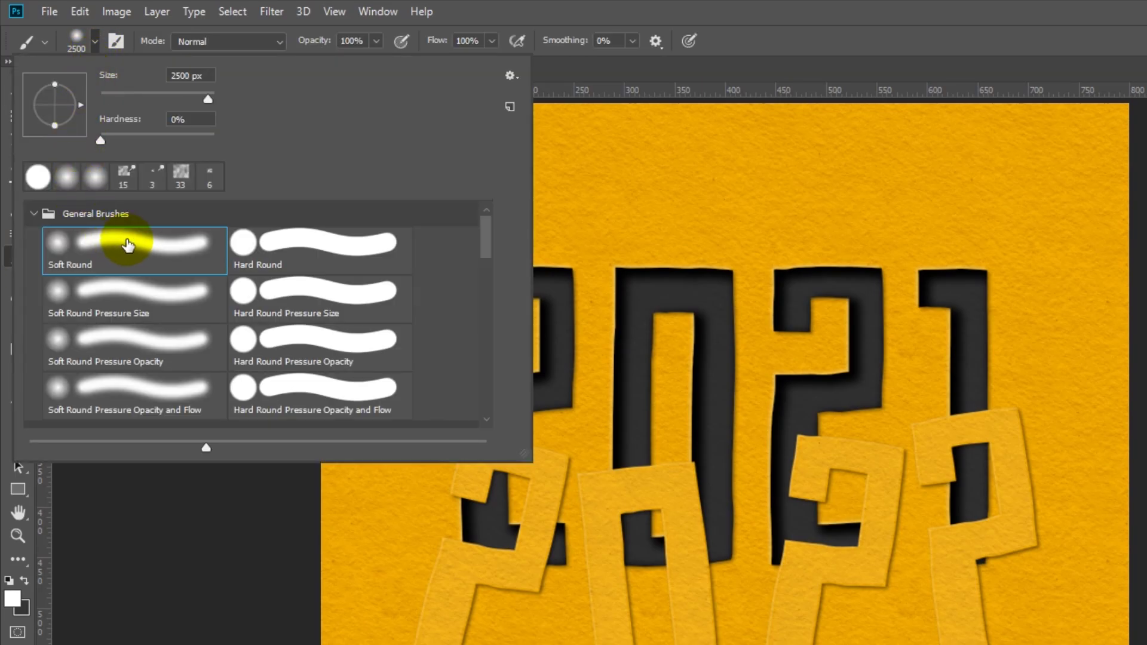
left_click(209, 76)
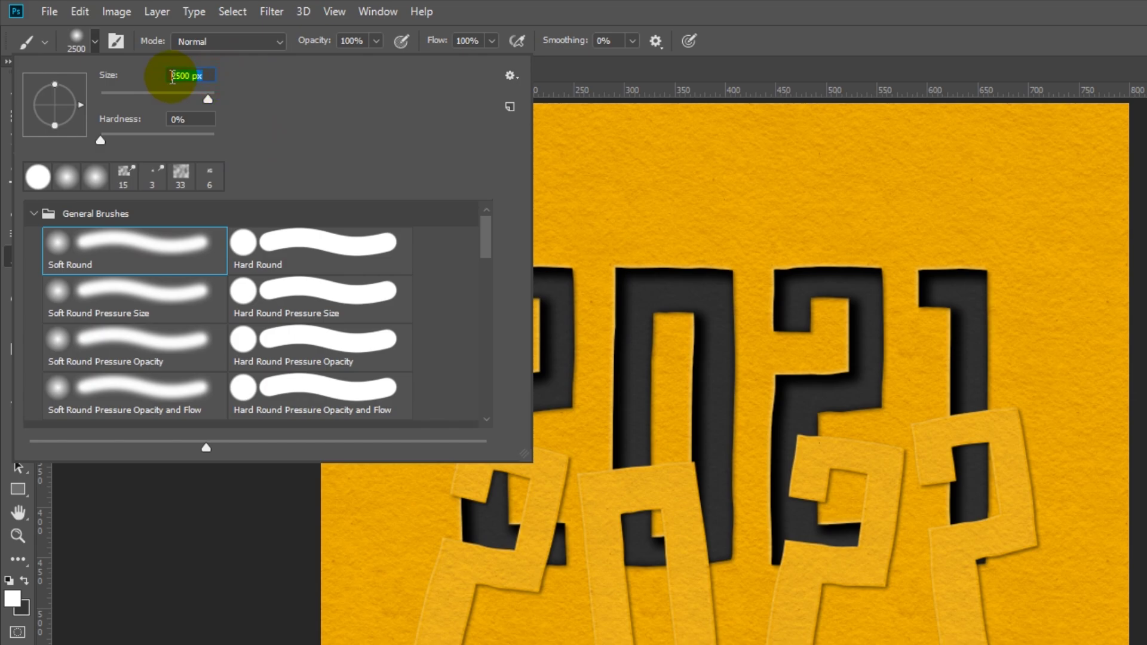
key("Return")
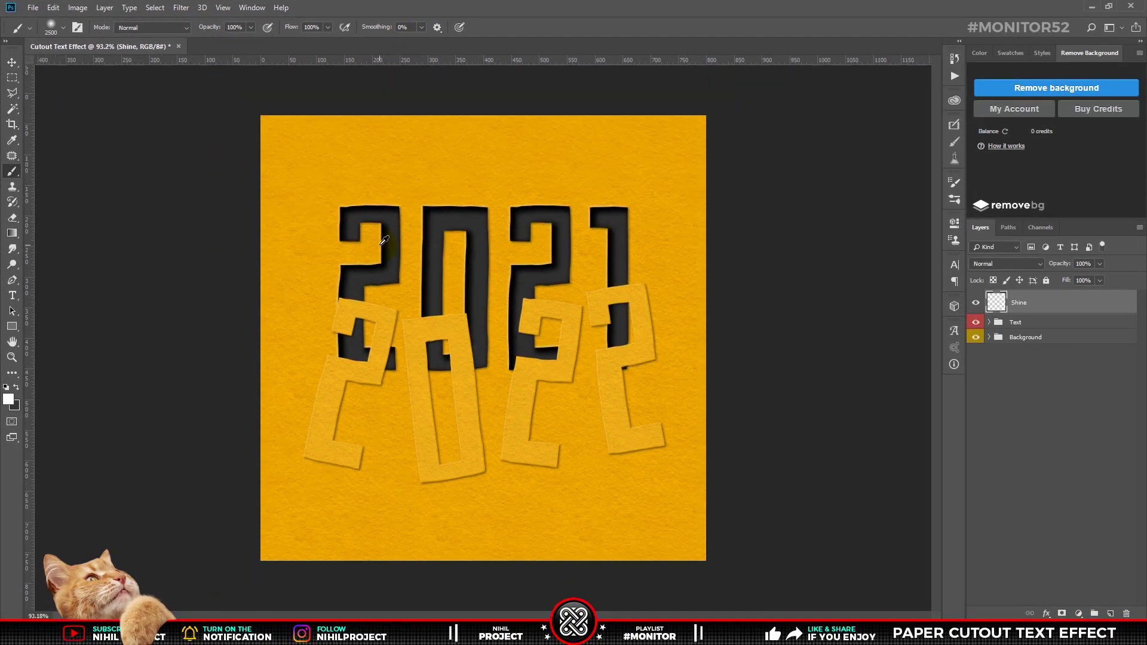
scroll(379, 243, "down", 5)
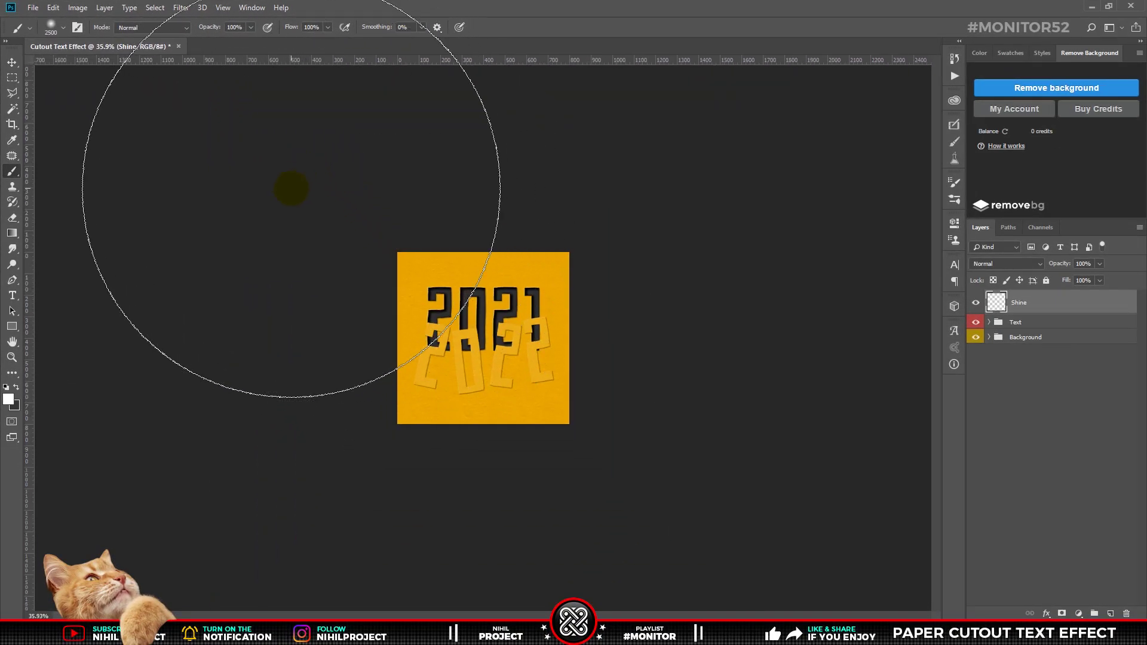
left_click(289, 183)
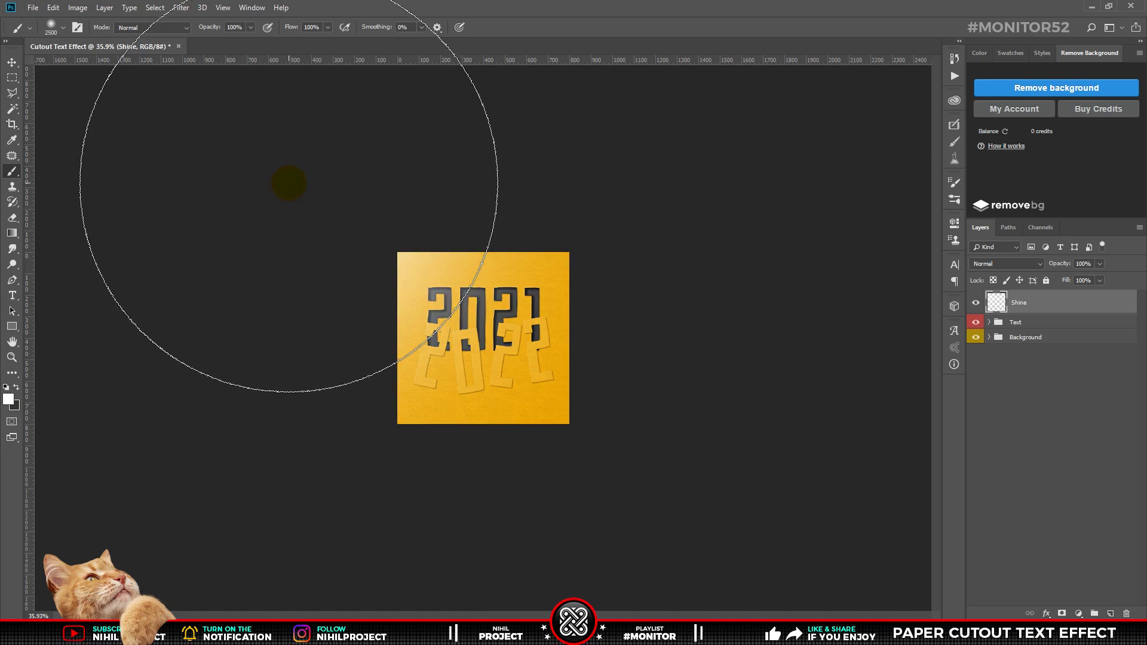
key("v")
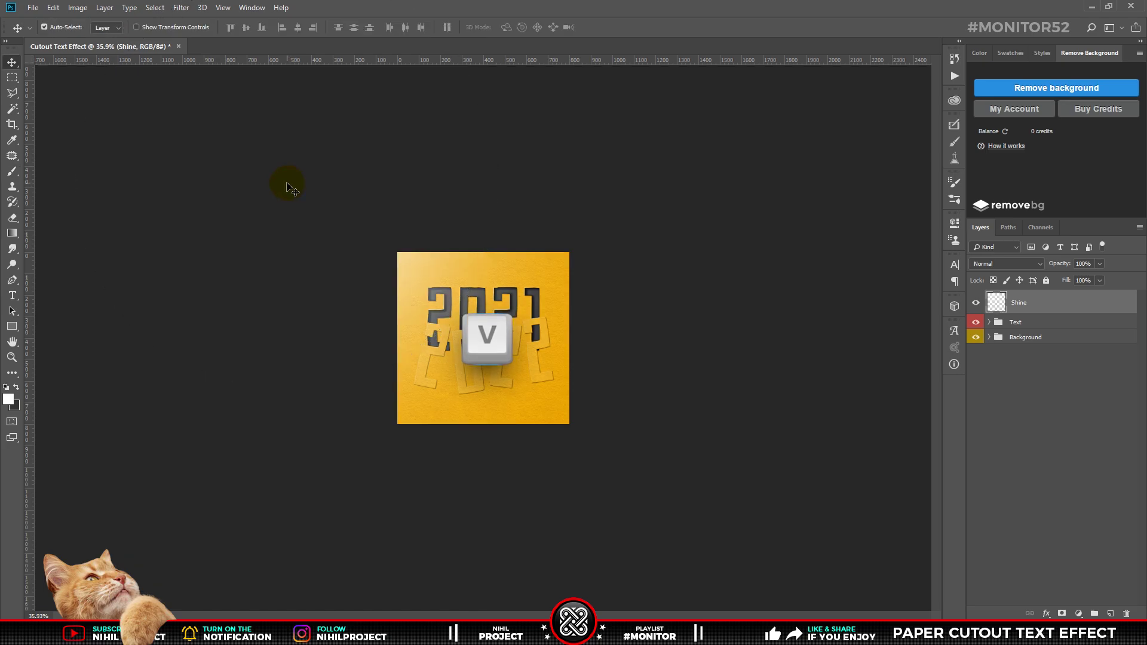
key("ctrl+0")
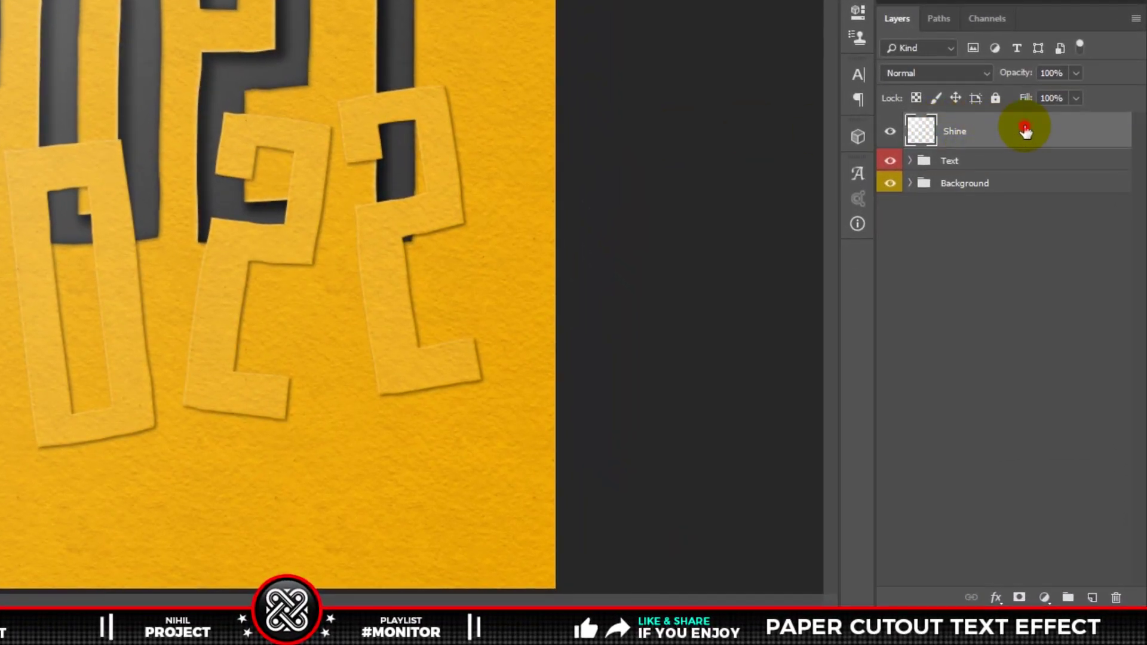
double_click(1025, 130)
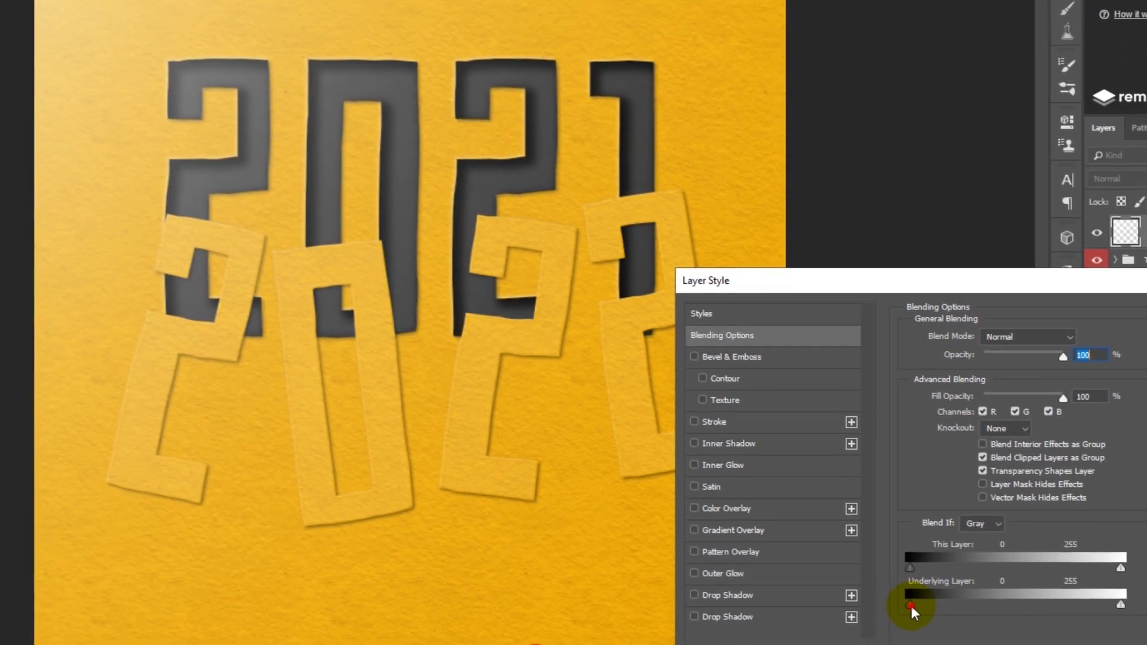
Split Shine's Underlying Layer Blend If black slider to 20/70 and compare with the glow hidden
left_click_drag(914, 605, 945, 607)
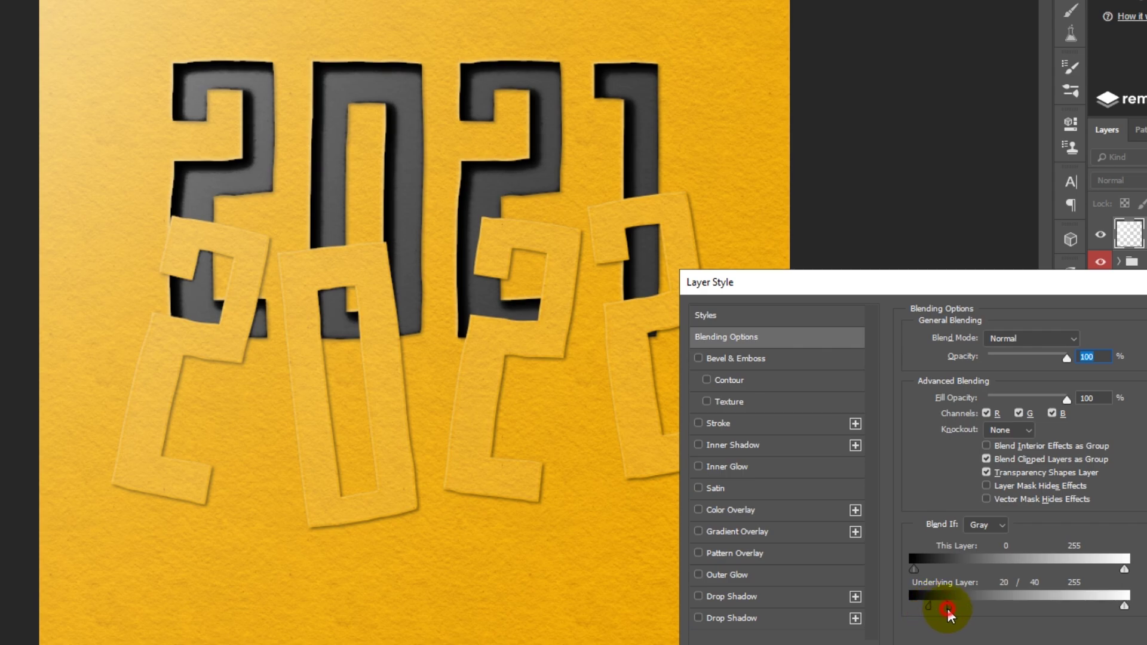
left_click_drag(947, 608, 971, 608)
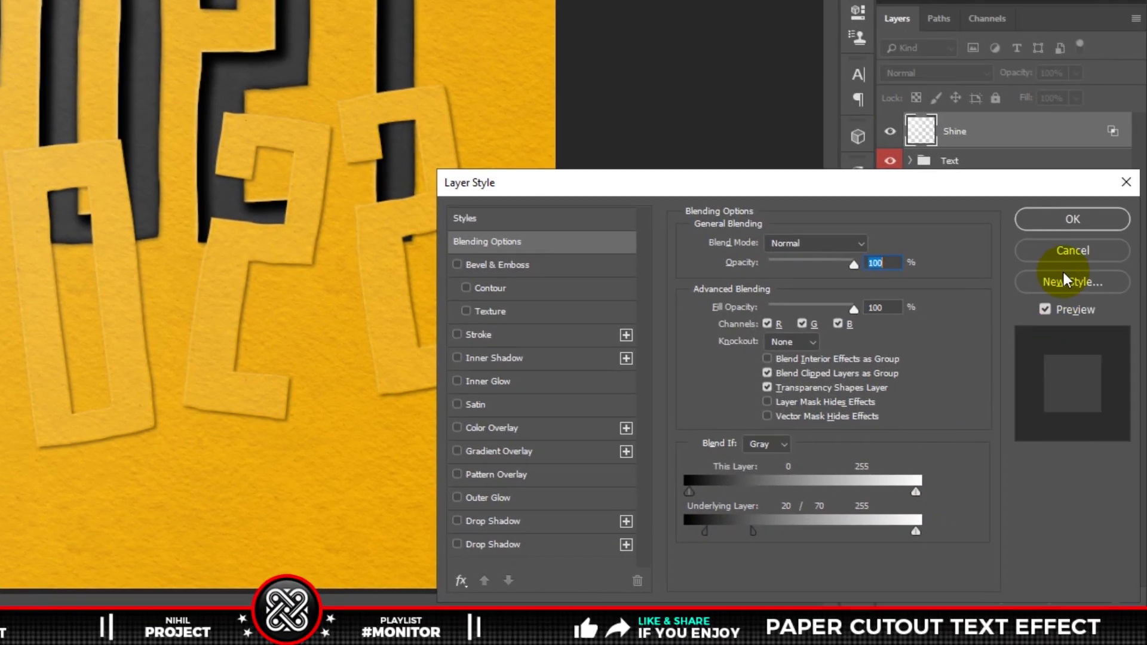
left_click(1049, 221)
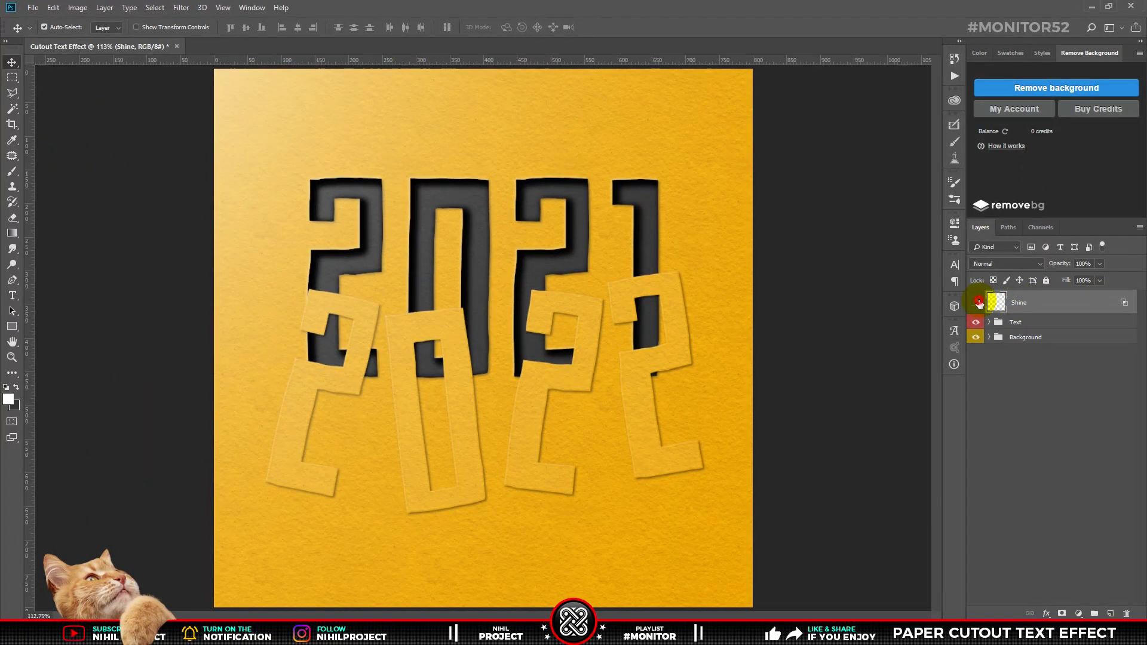
left_click(977, 303)
left_click(977, 302)
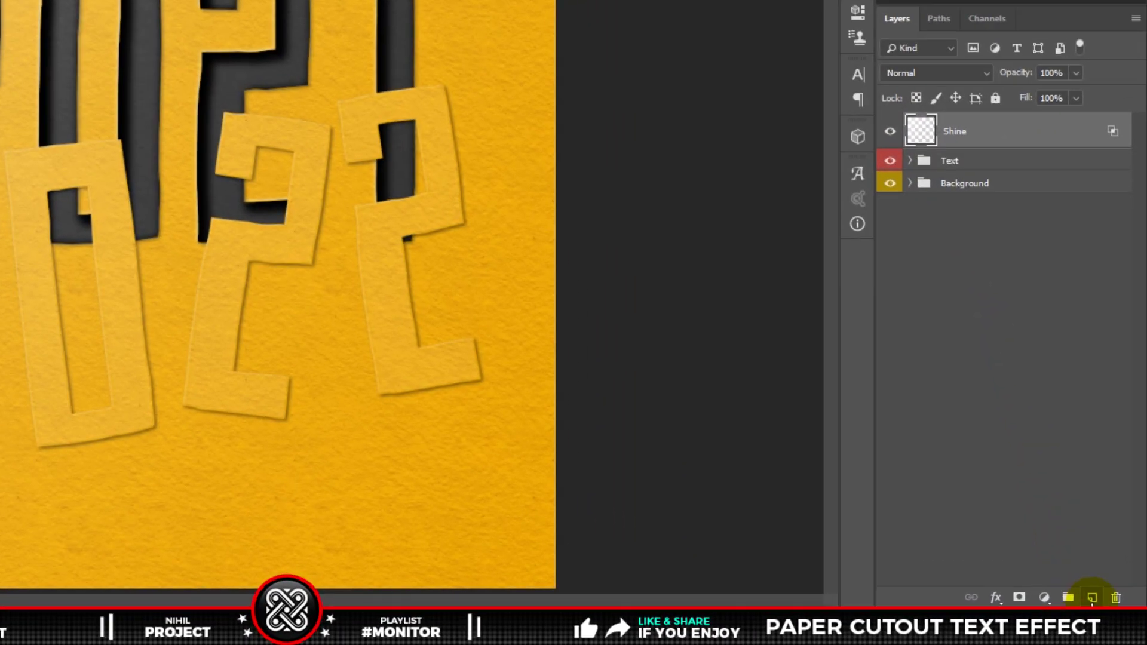
Add a Spotlight layer with a 50% grey (808080) solid colour fill
left_click(1110, 614)
type("Spotlight")
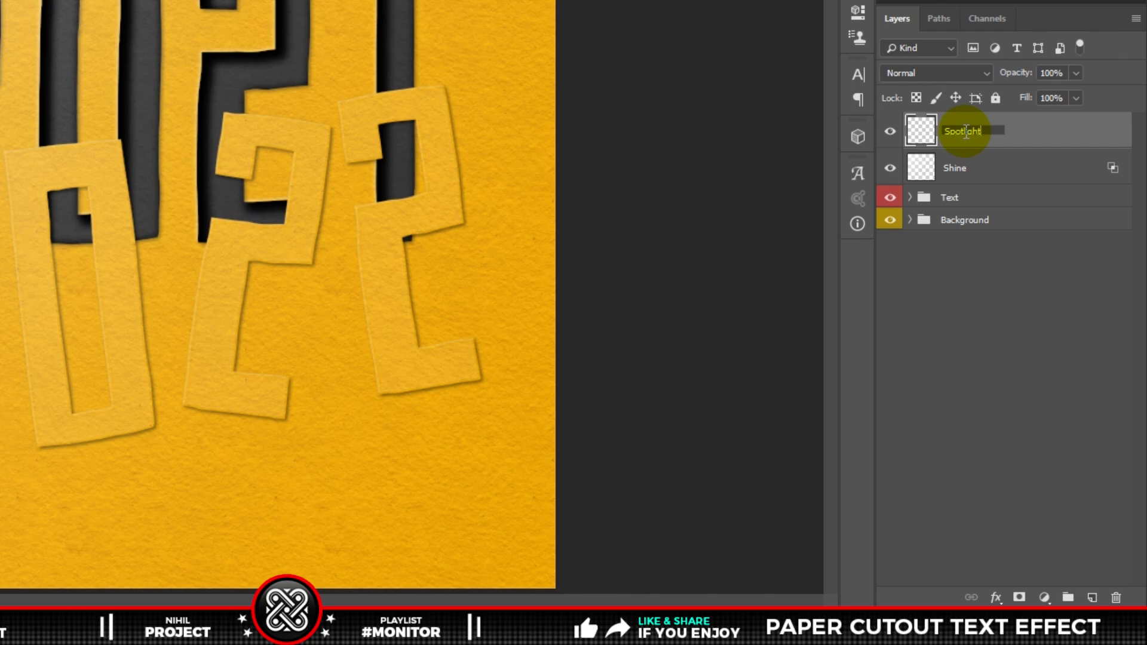
key("Return")
left_click(1044, 598)
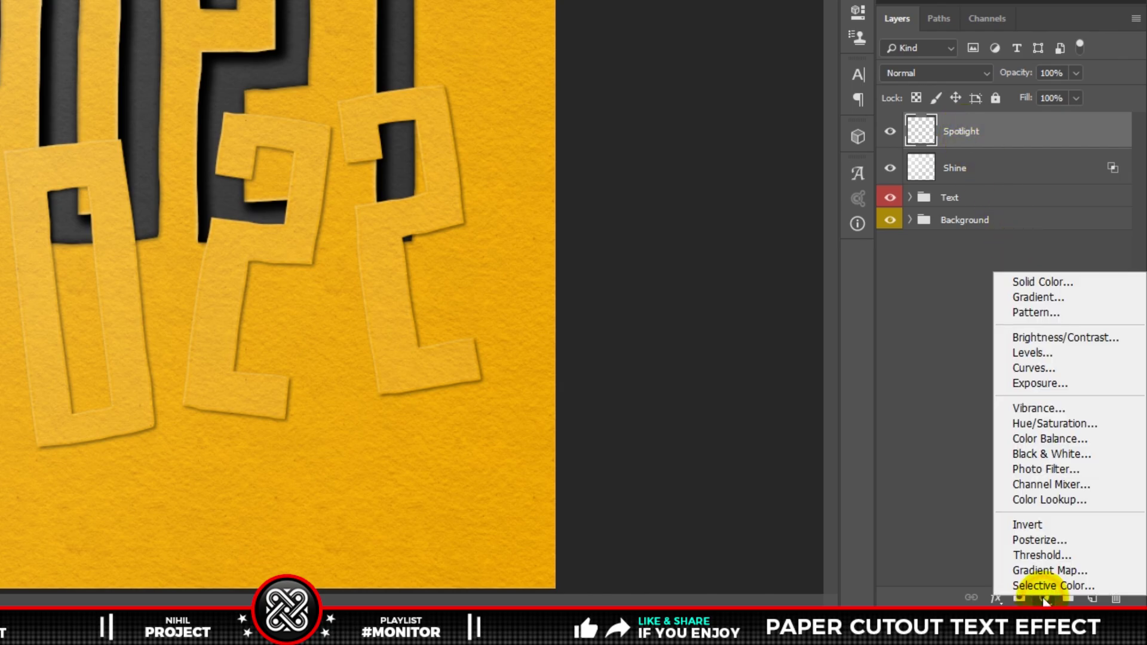
left_click(1033, 286)
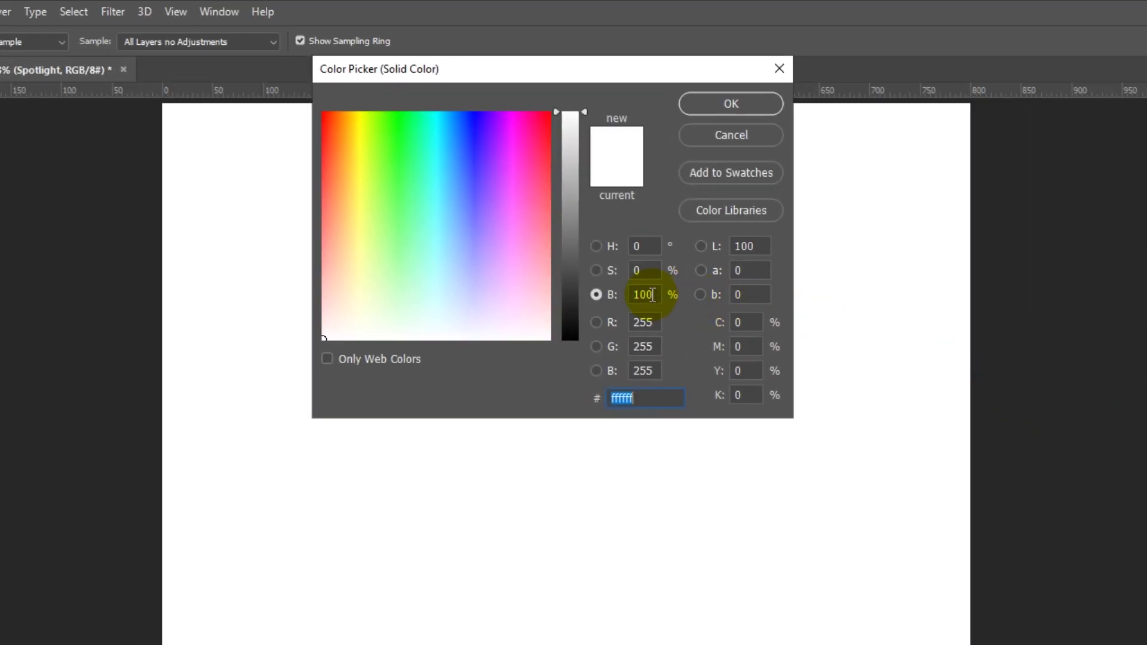
type("50")
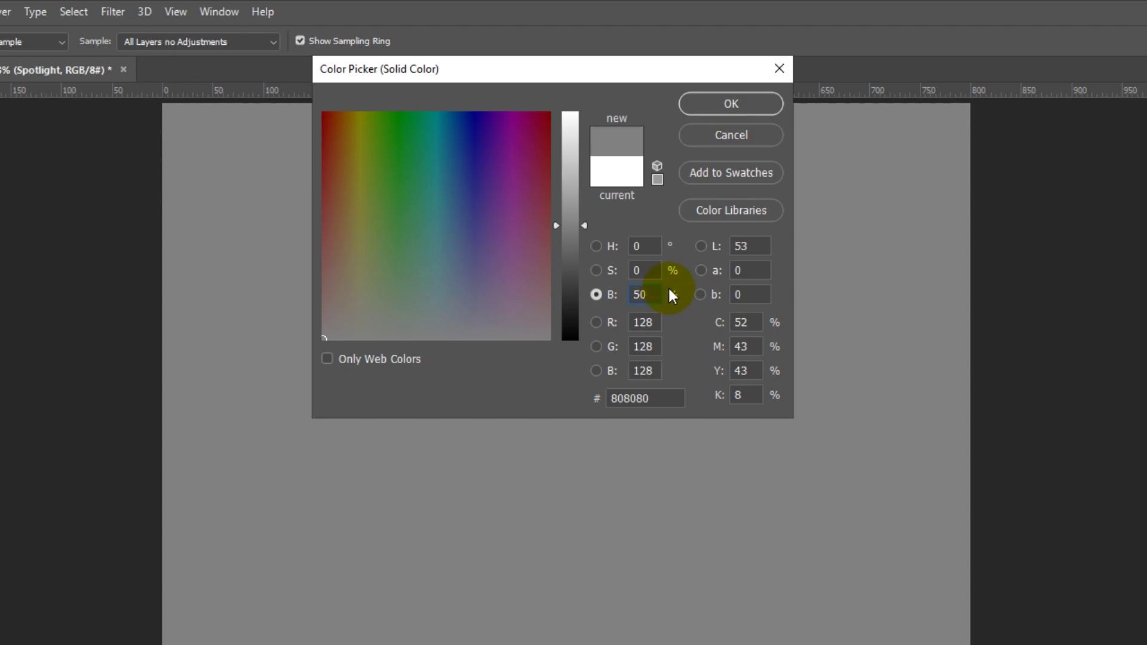
left_click(730, 102)
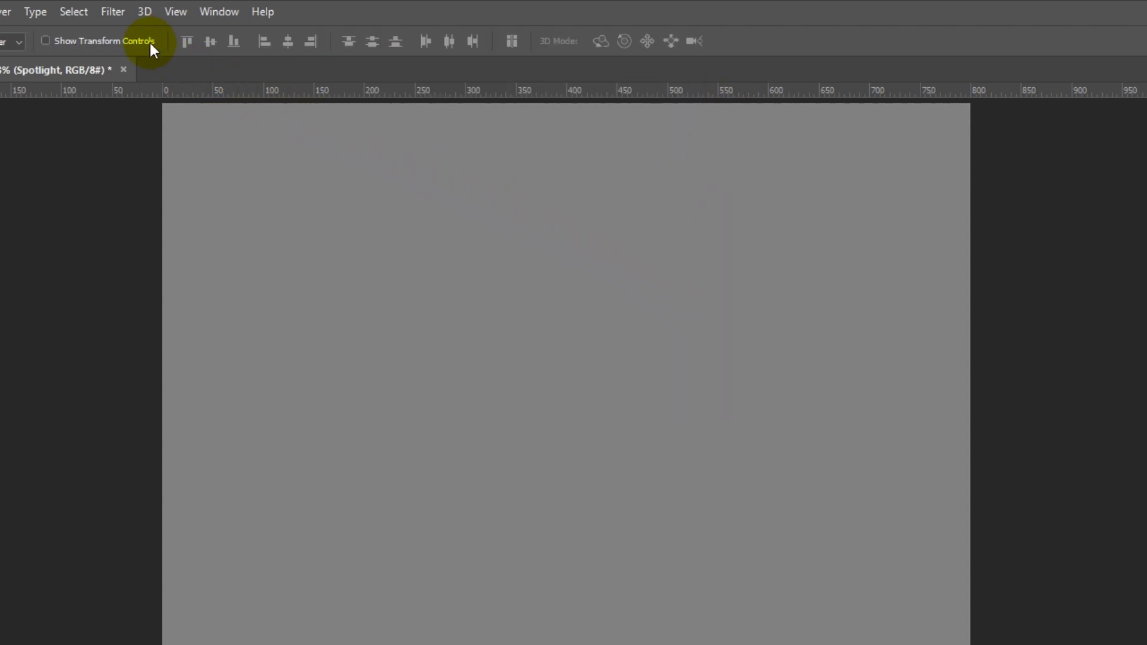
Run Render > Lighting Effects on Spotlight, rasterizing the fill layer
left_click(113, 12)
left_click(189, 299)
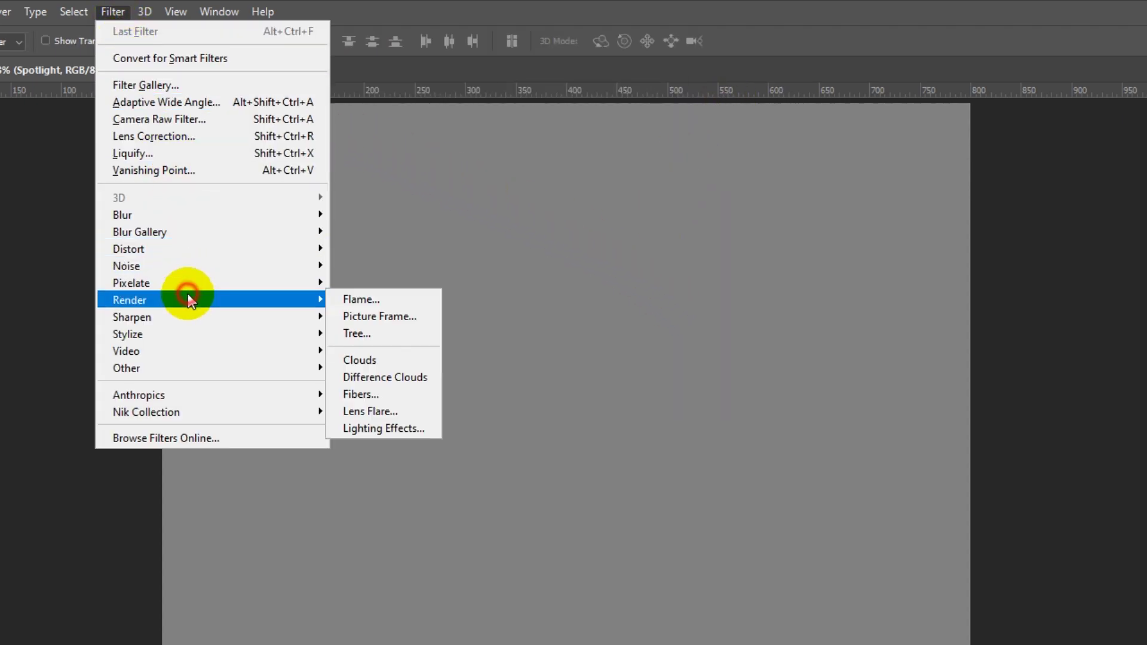
left_click(380, 428)
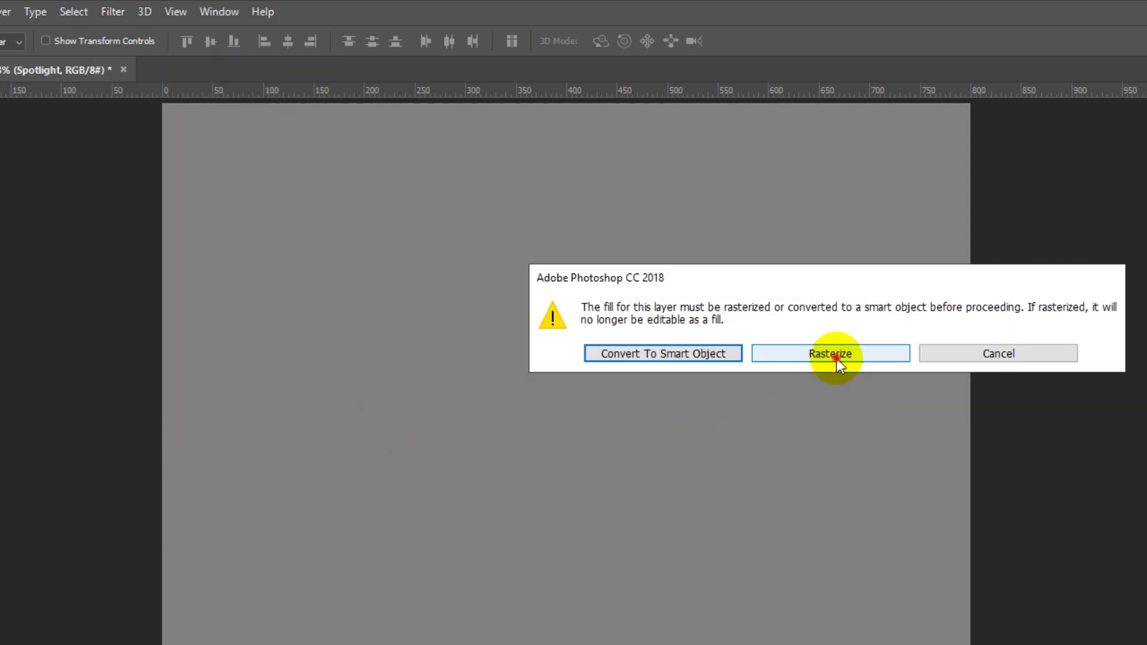
left_click(837, 359)
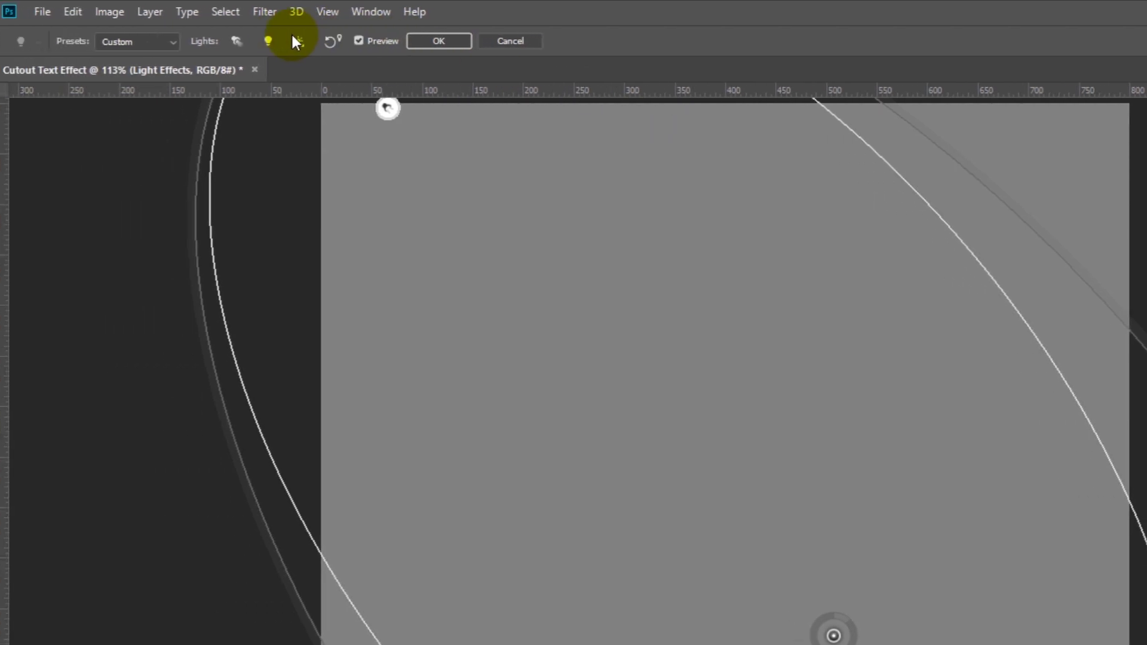
Add an enlarged Spot light aimed from the top-left with Hotspot 90, and commit it
left_click(245, 39)
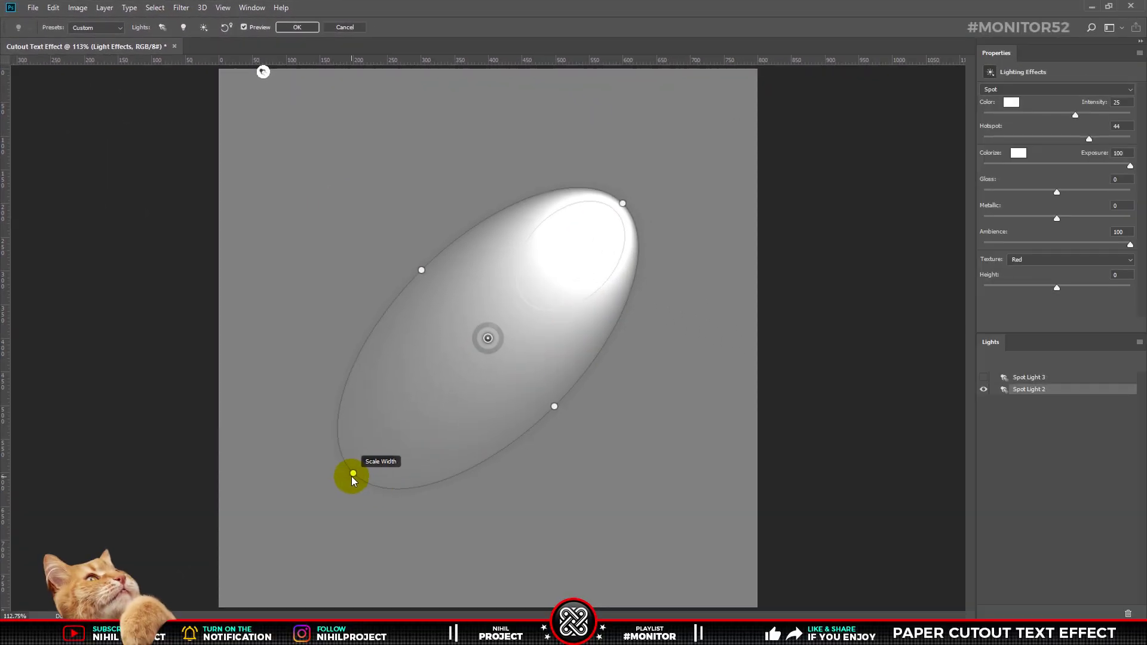
mouse_move(351, 476)
left_mouse_down()
mouse_move(721, 608)
mouse_move(686, 199)
left_mouse_up()
scroll(632, 310, "down", 3)
mouse_move(628, 286)
left_mouse_down()
mouse_move(607, 464)
mouse_move(657, 563)
left_mouse_up()
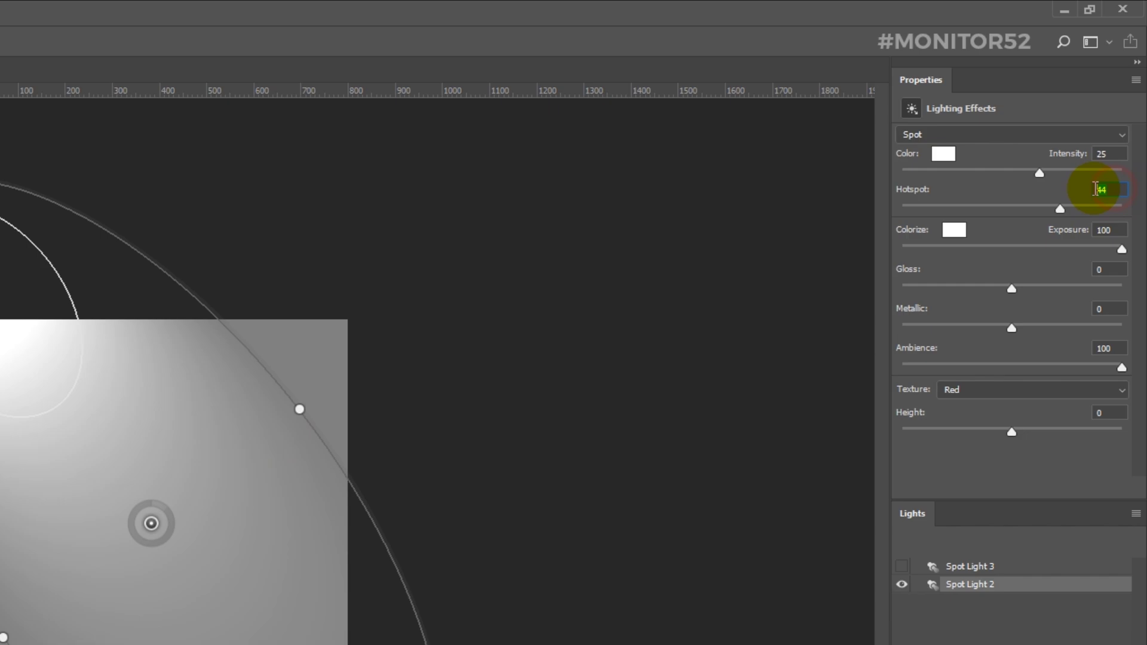
type("90")
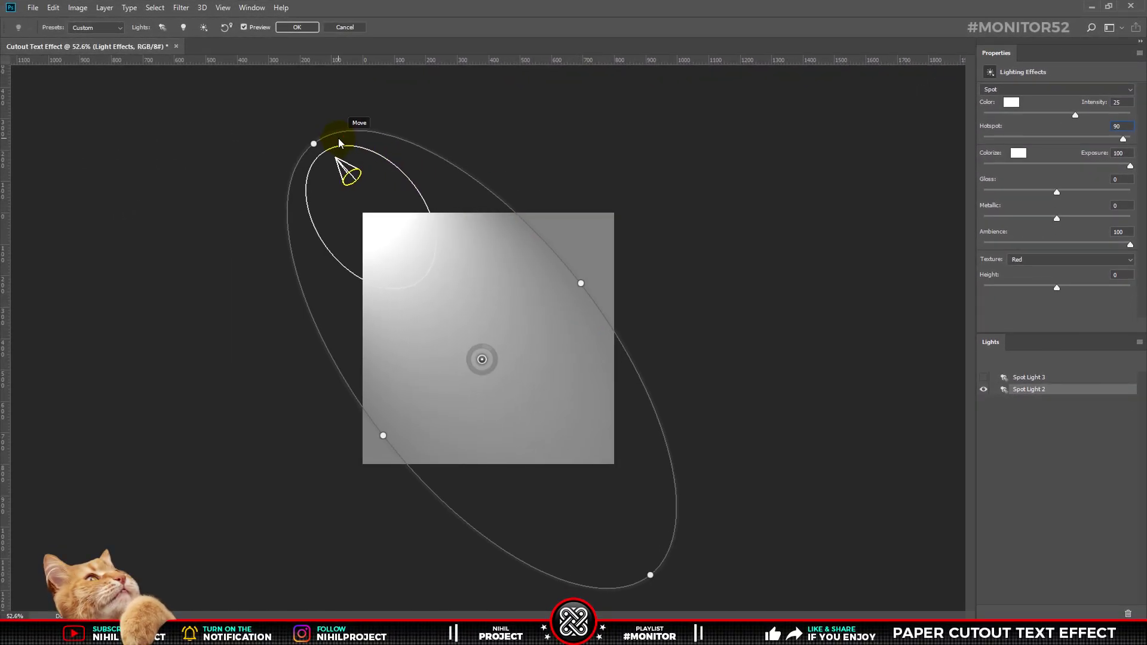
left_click_drag(346, 174, 355, 171)
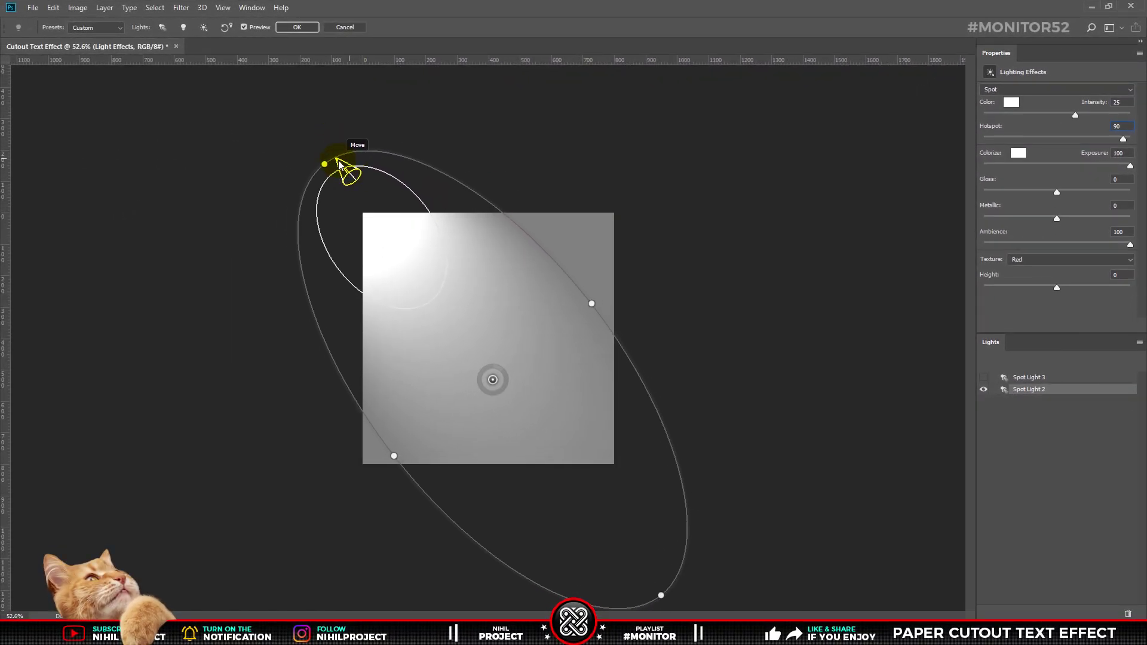
left_click(307, 27)
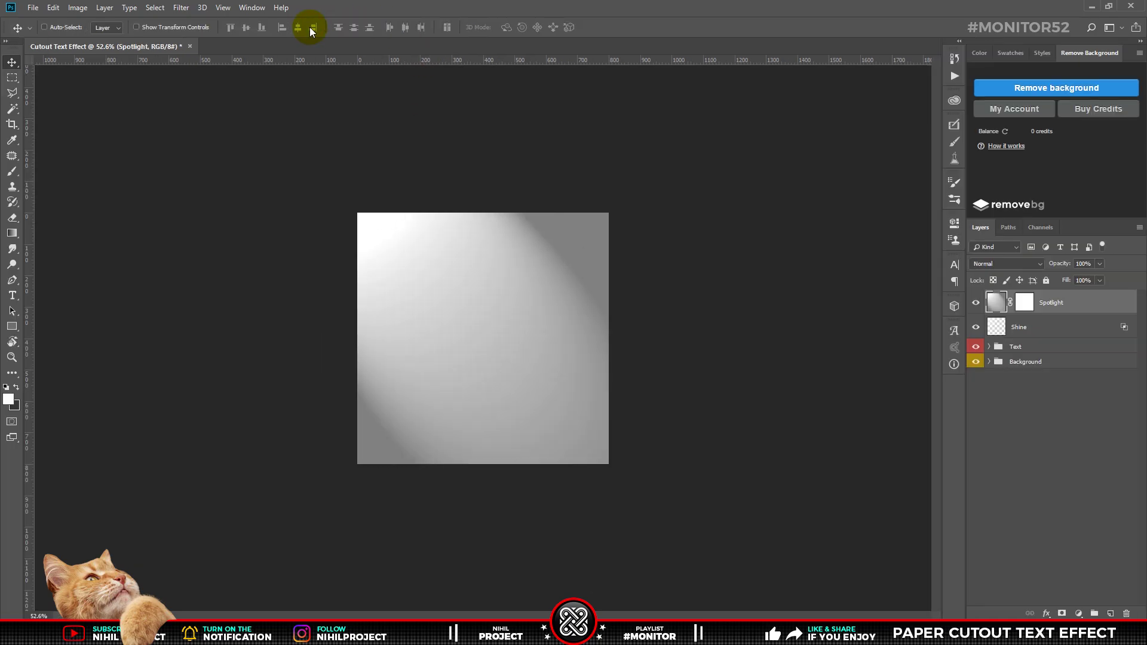
Set the Spotlight layer's blend mode to Multiply
key("ctrl+0")
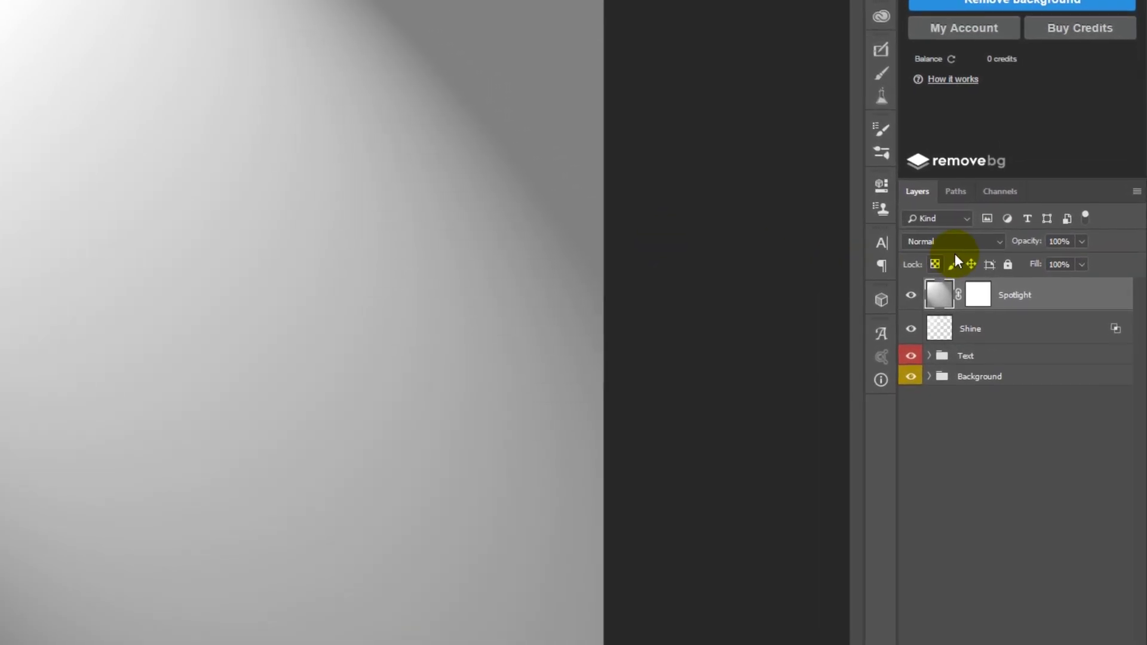
left_click(1010, 255)
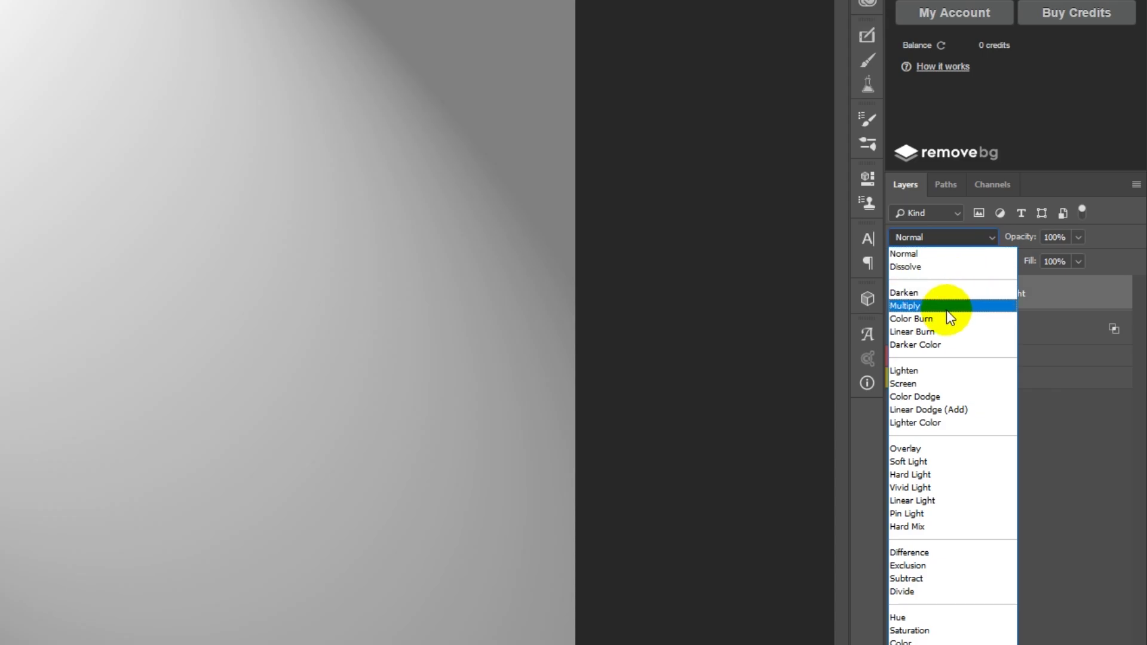
left_click(907, 308)
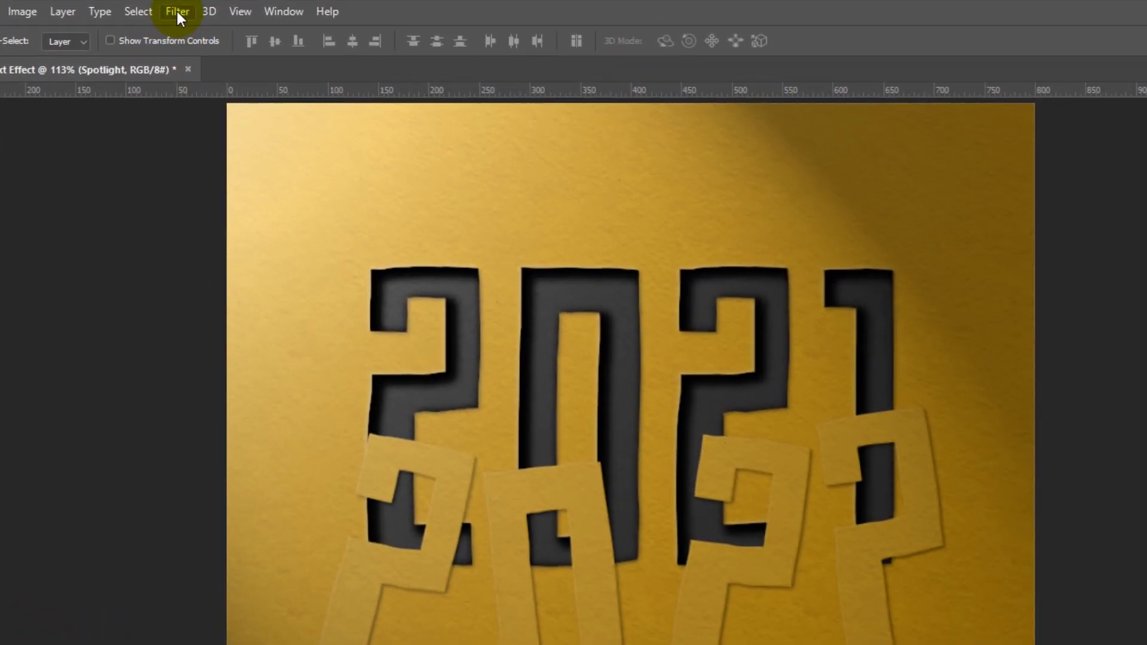
Soften the Spotlight layer with a 69 px Gaussian Blur
left_click(181, 8)
left_click(230, 216)
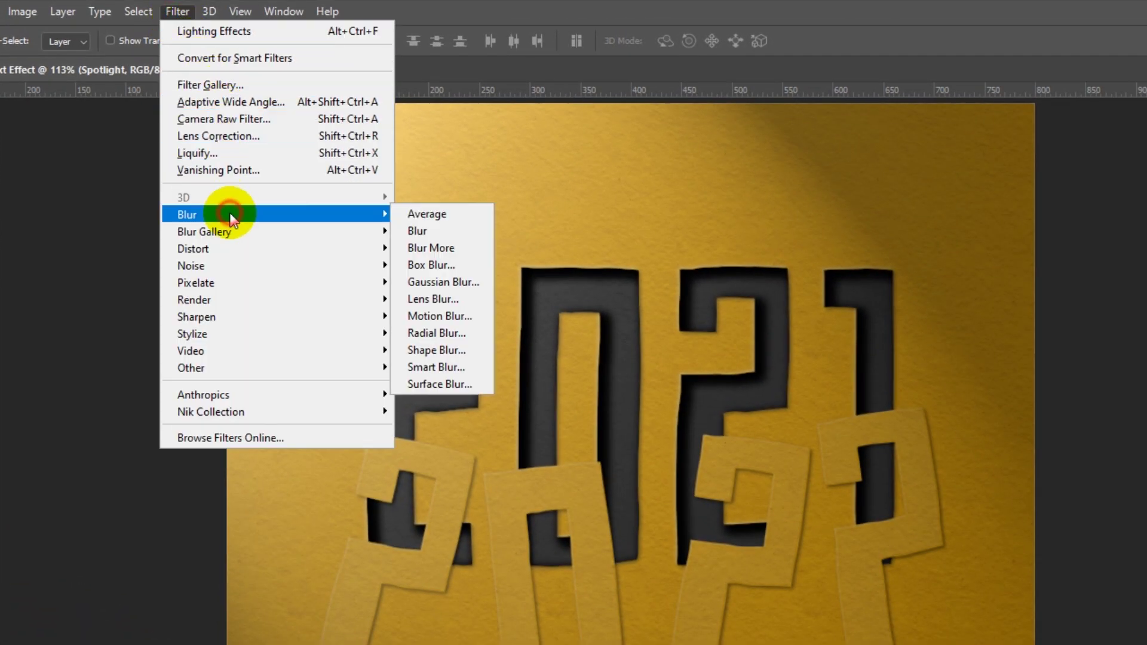
left_click(446, 282)
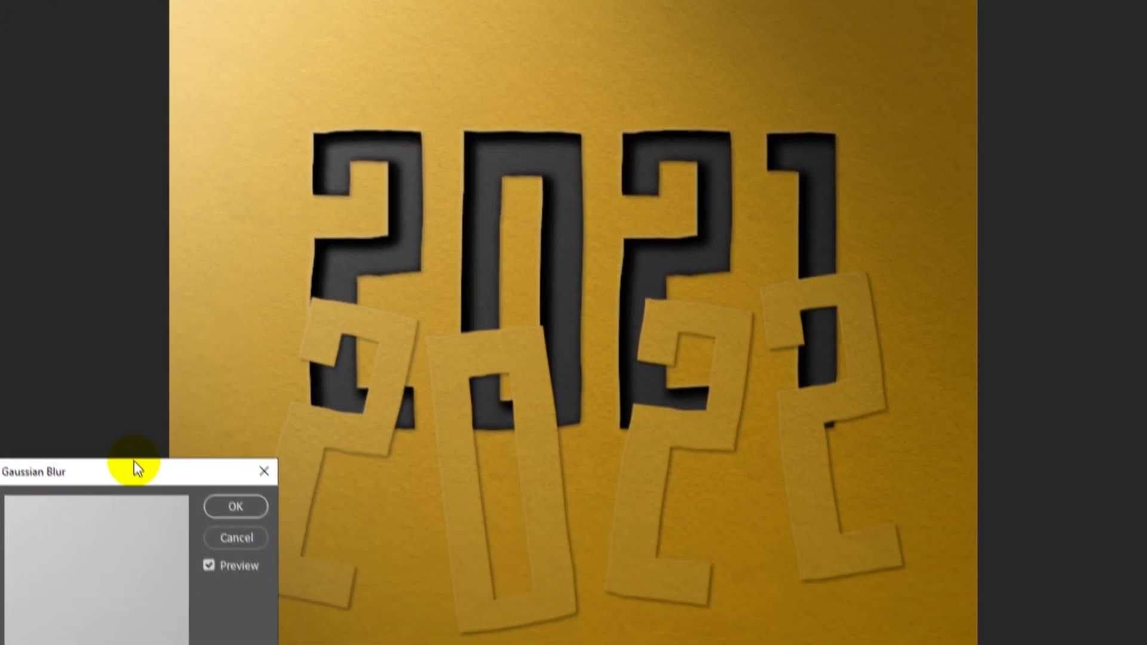
mouse_move(135, 469)
left_mouse_down()
mouse_move(366, 409)
mouse_move(552, 174)
left_mouse_up()
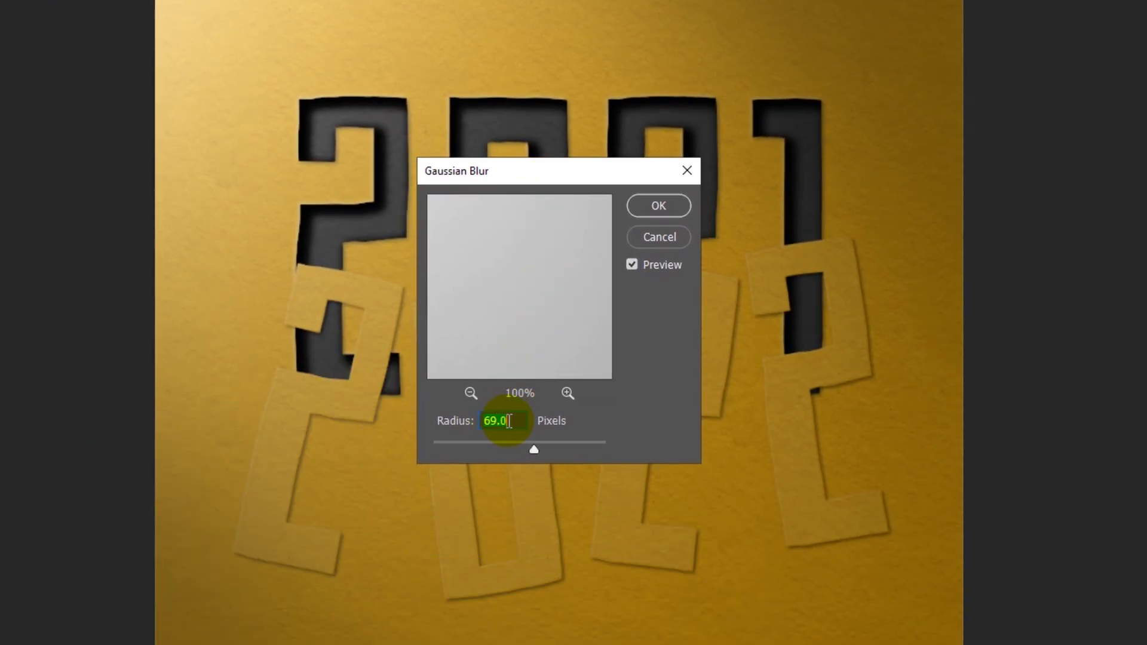
left_click(664, 209)
Group Shine and Spotlight into a blue-labelled 'Lighting' group
left_click(994, 327)
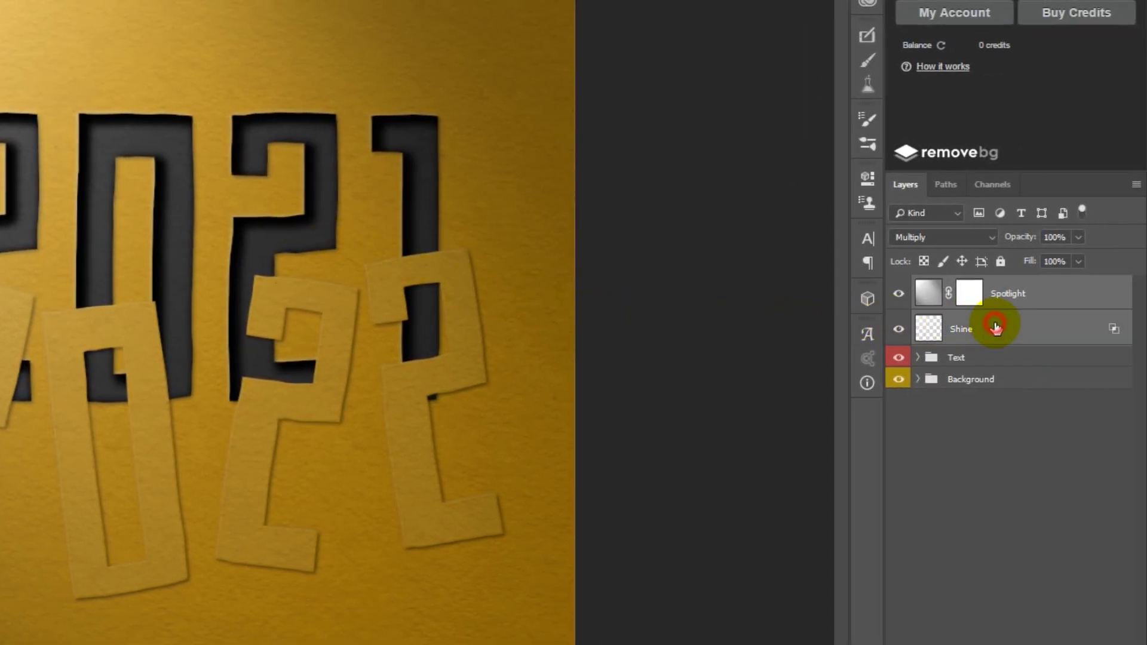
key("ctrl+g")
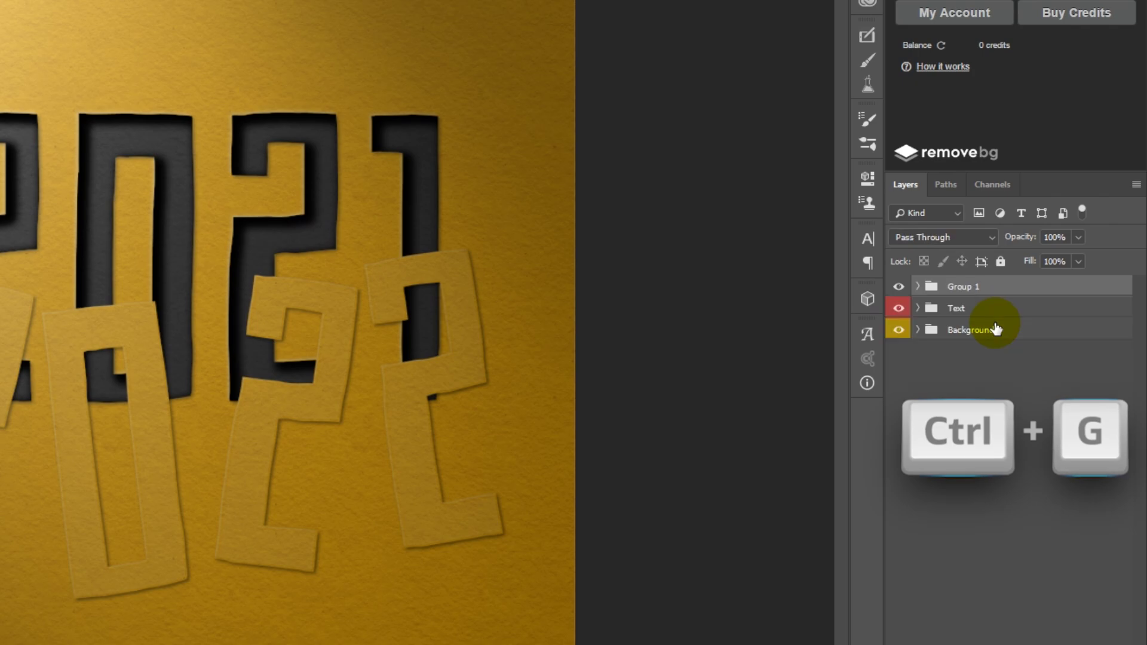
double_click(963, 286)
type("Lighting")
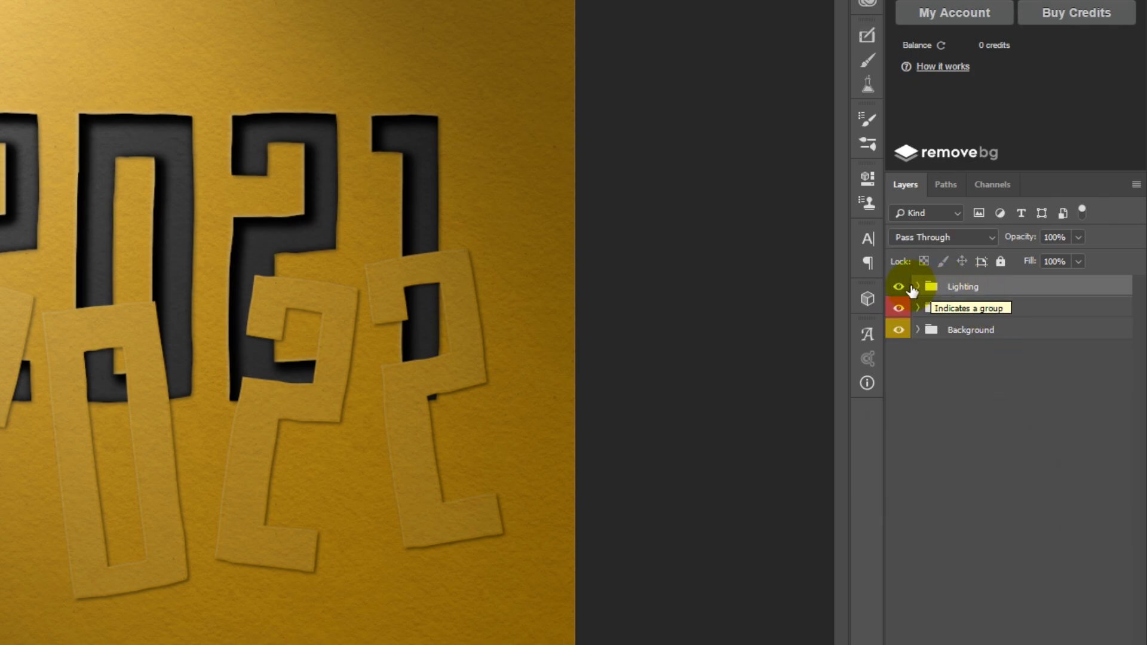
right_click(902, 286)
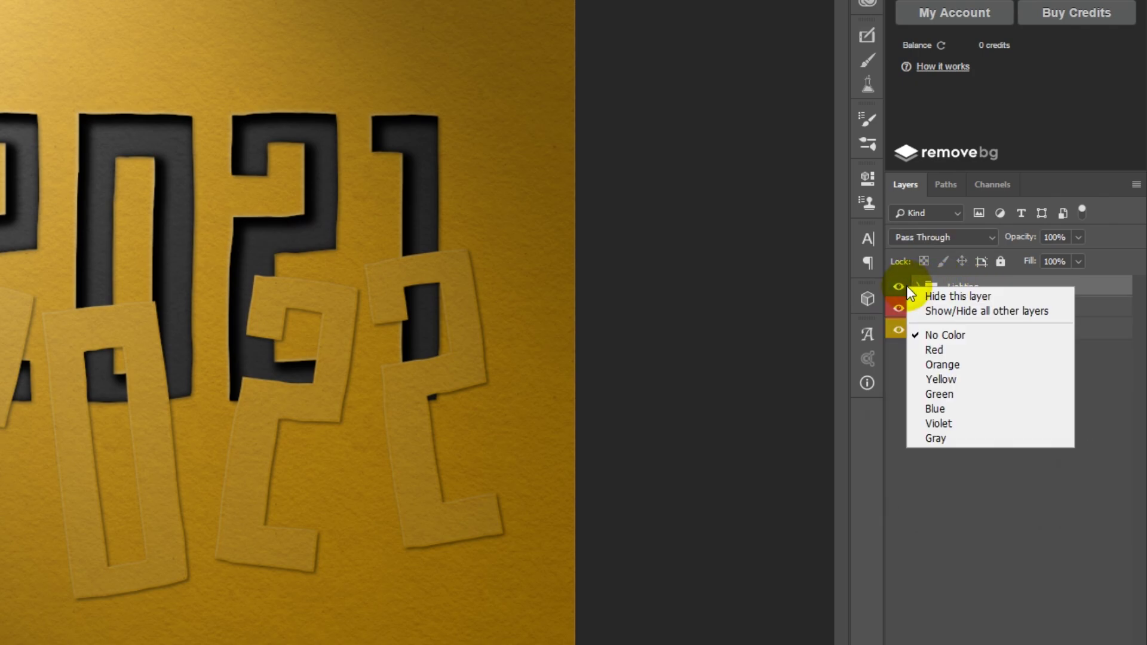
left_click(992, 410)
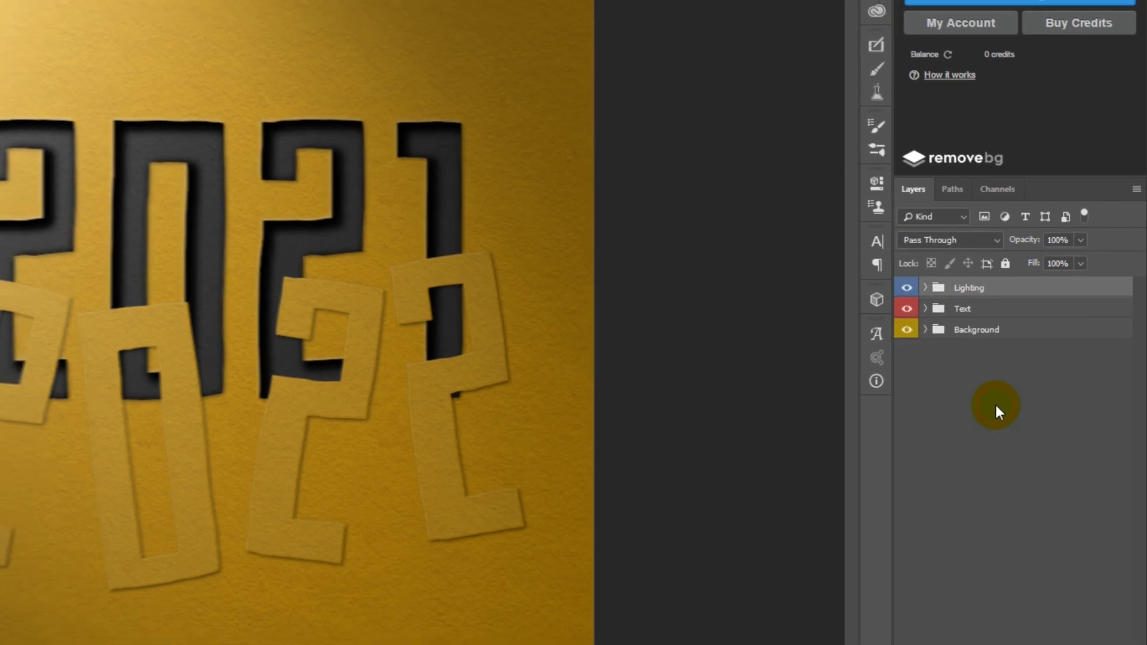
Apply Levels with input values 20 / 1 / 215 to the Spotlight layer
left_click(989, 297)
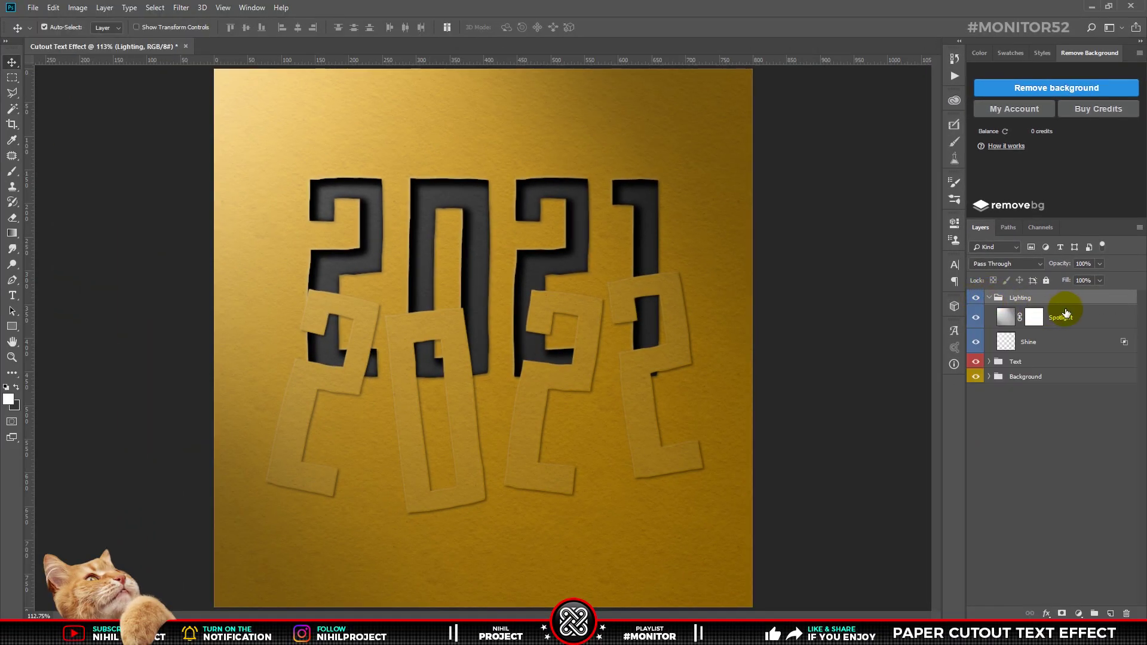
left_click(1095, 316)
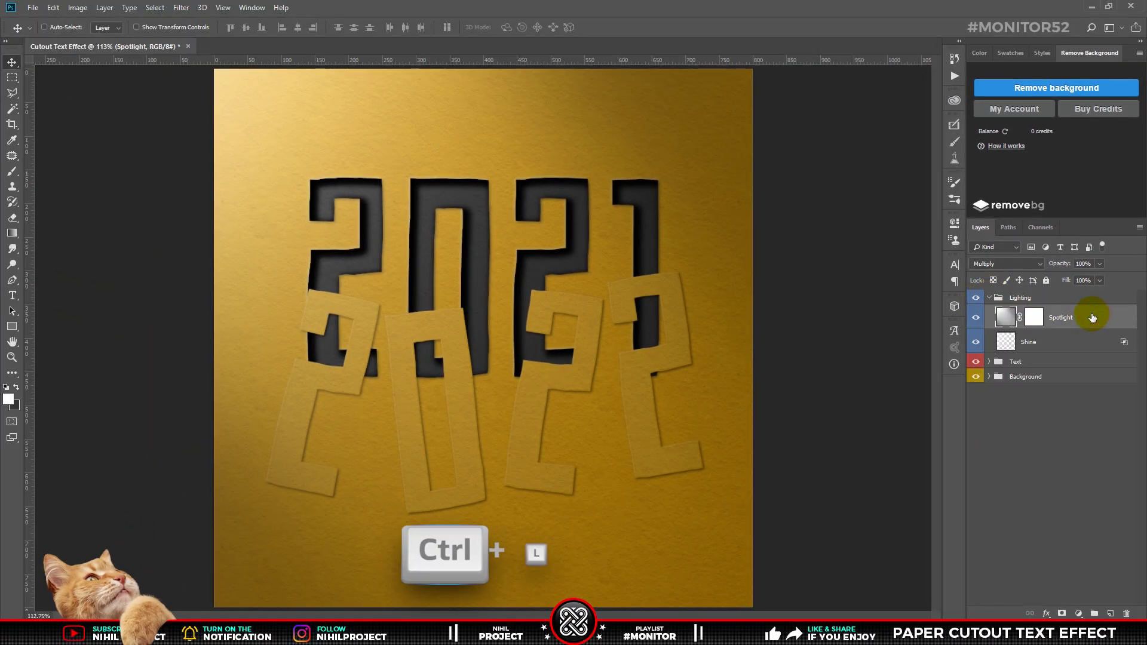
key("ctrl+l")
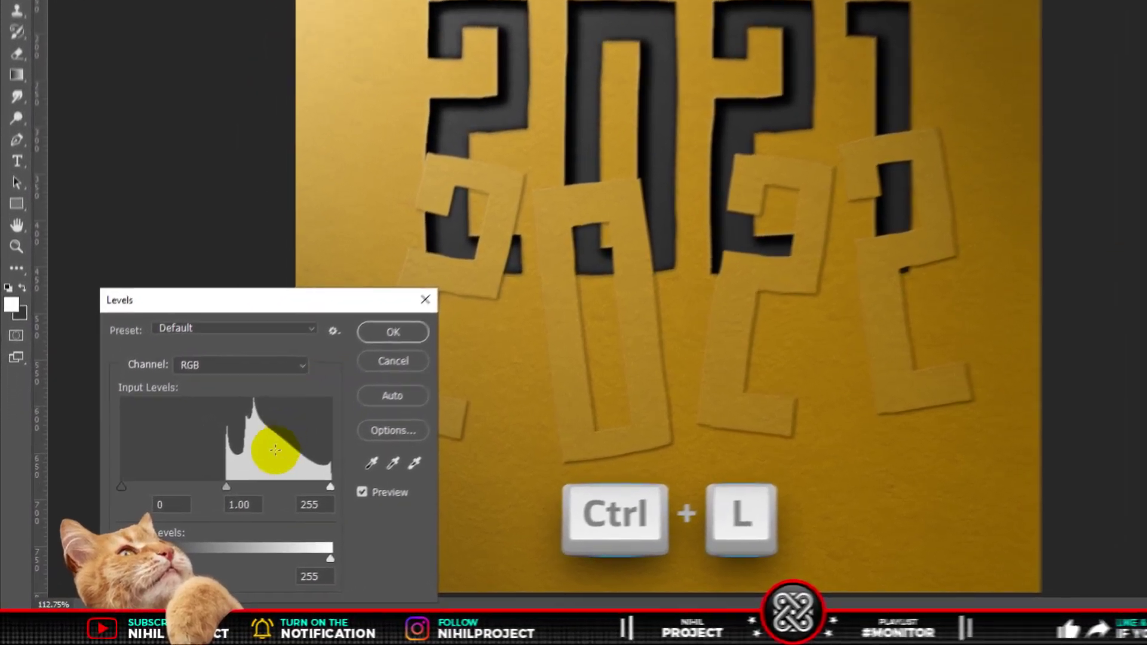
left_click(311, 505)
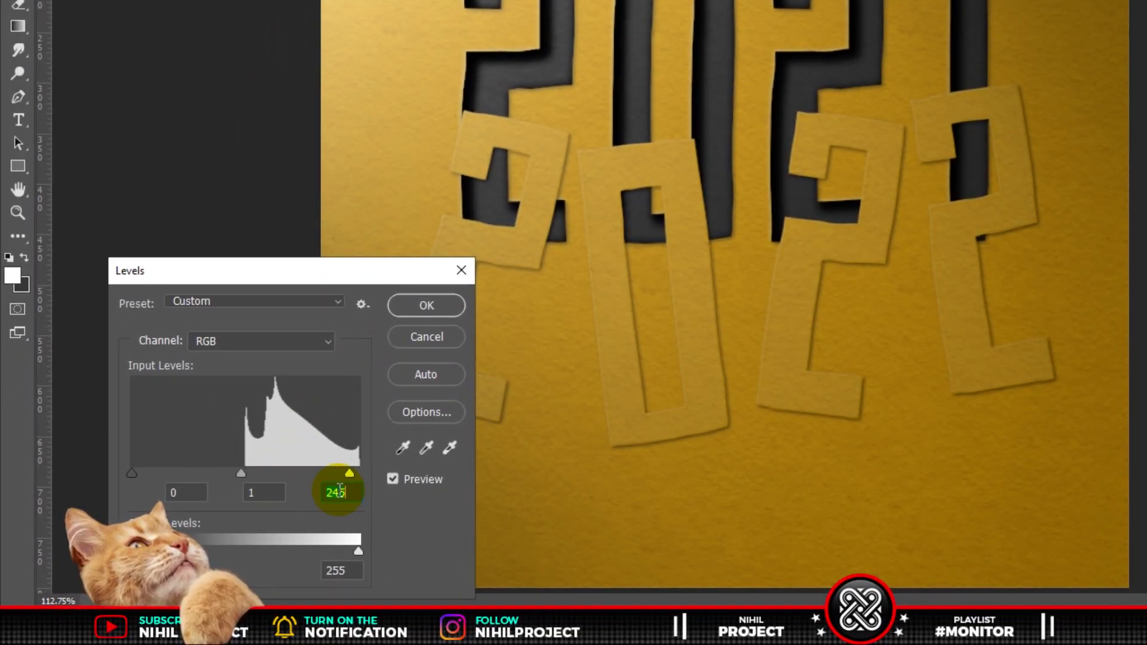
key("shift+Down")
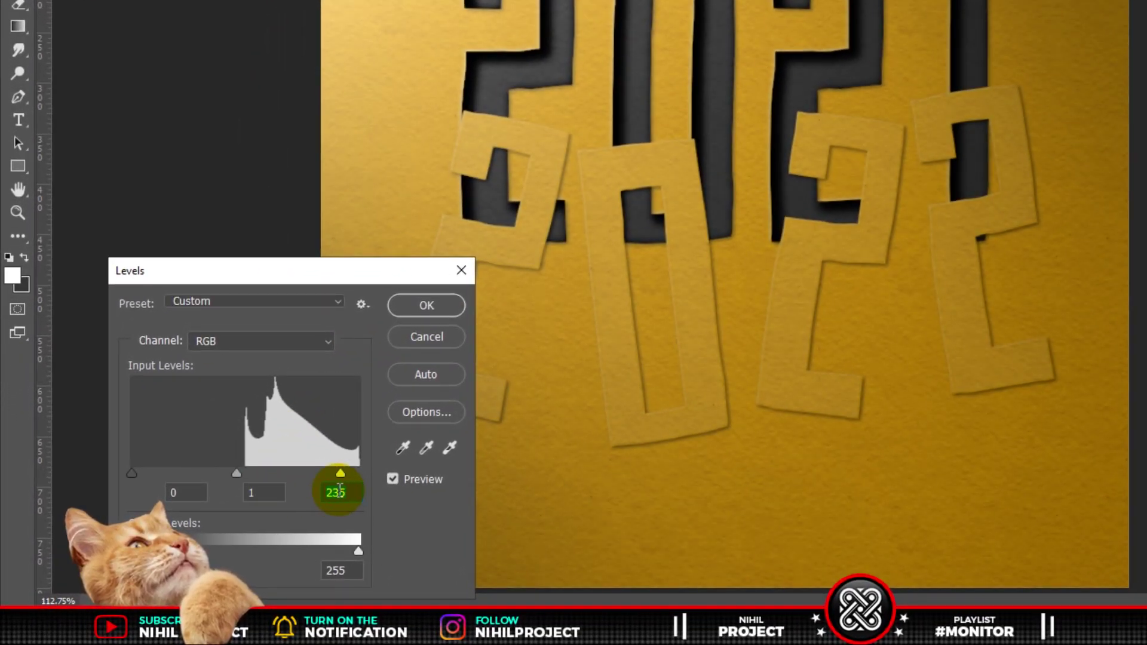
key("shift+Down")
key("shift+Down")
left_click(191, 494)
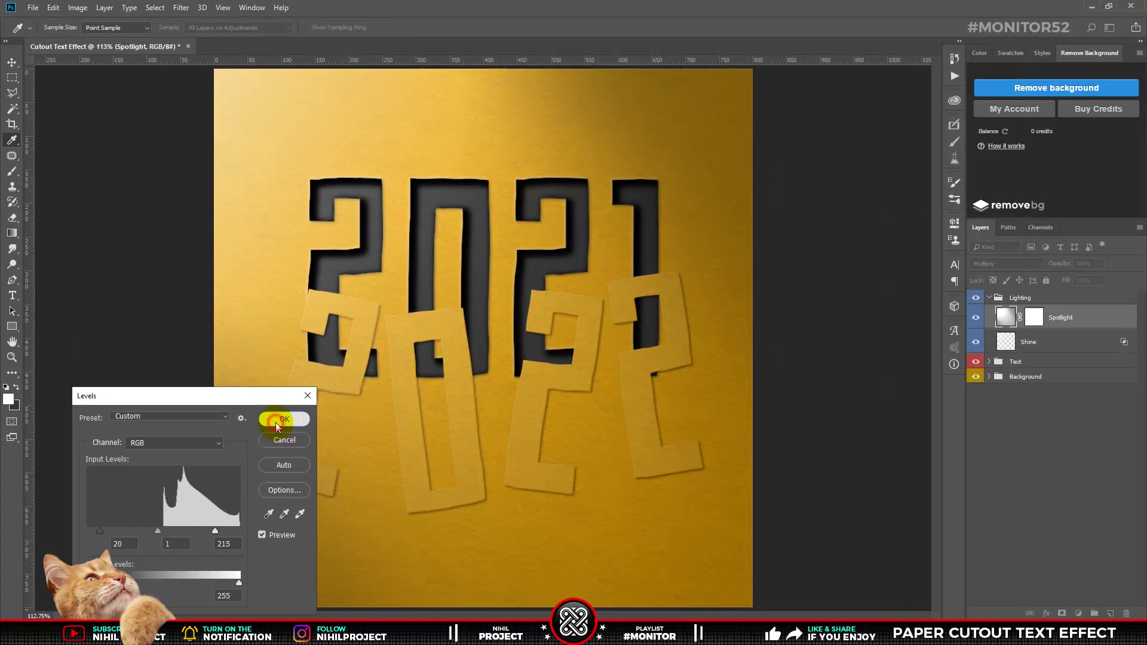
left_click(285, 421)
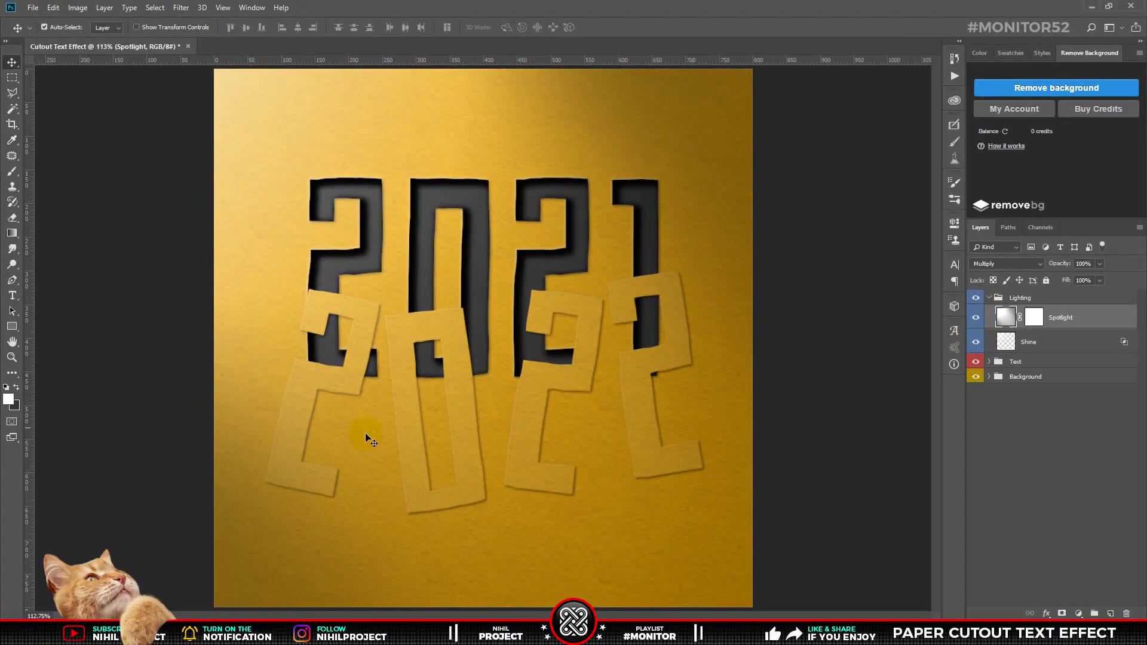
Collapse Lighting, toggle it off and on to compare, then show the WM watermark group
left_click(989, 298)
left_click(976, 298)
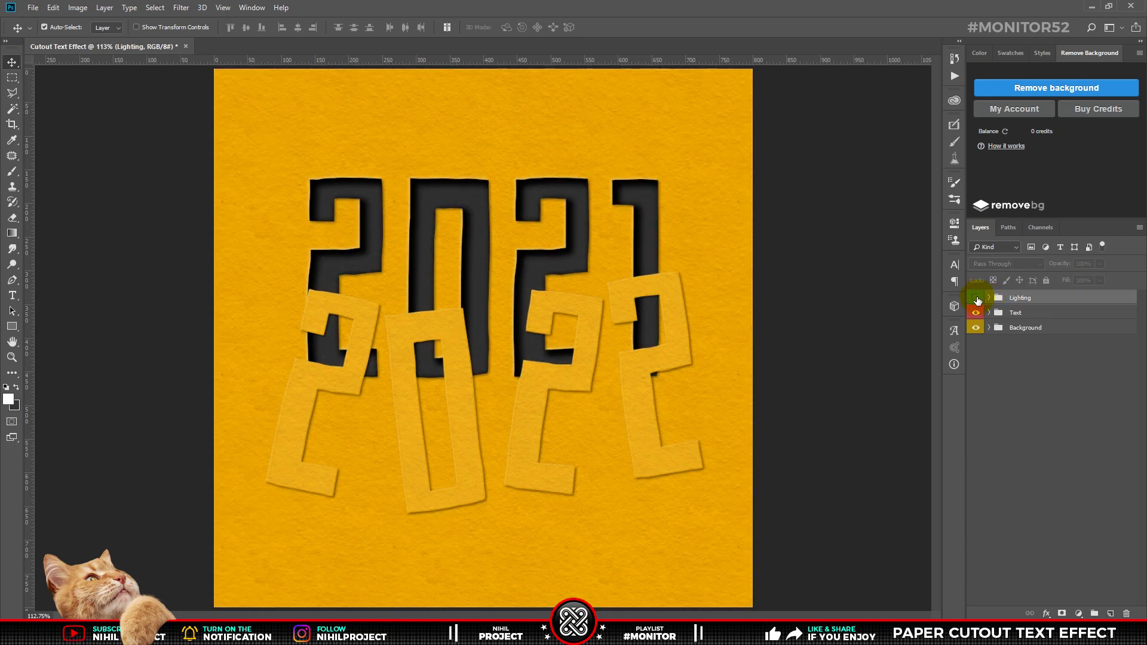
left_click(976, 298)
left_click(976, 298)
left_click(976, 298)
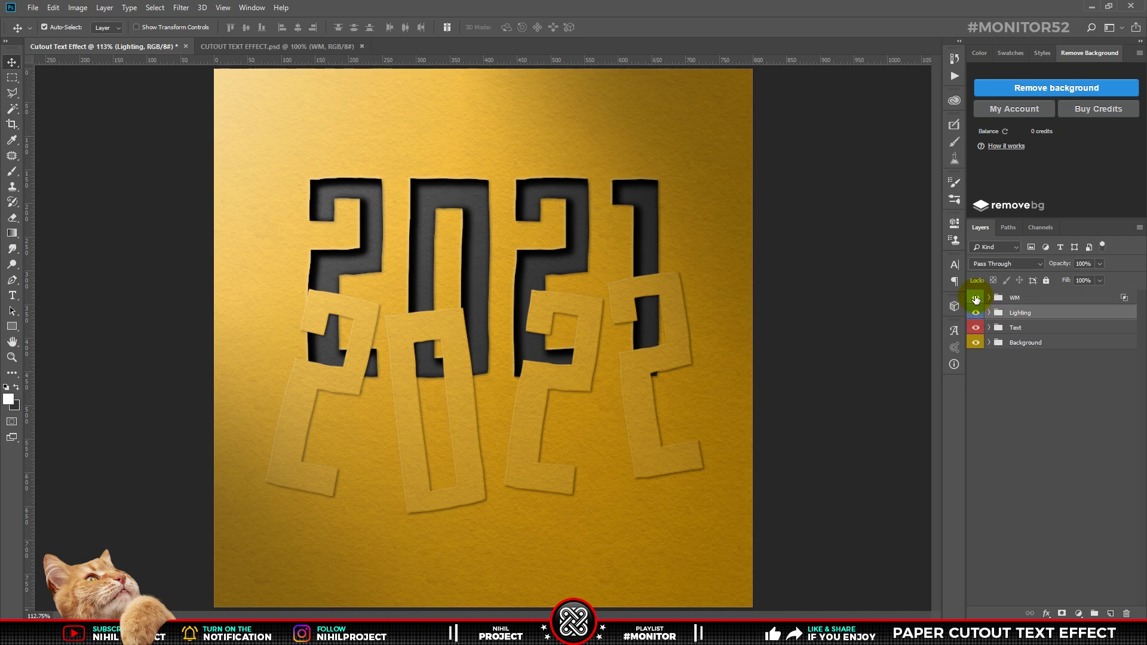
left_click(976, 298)
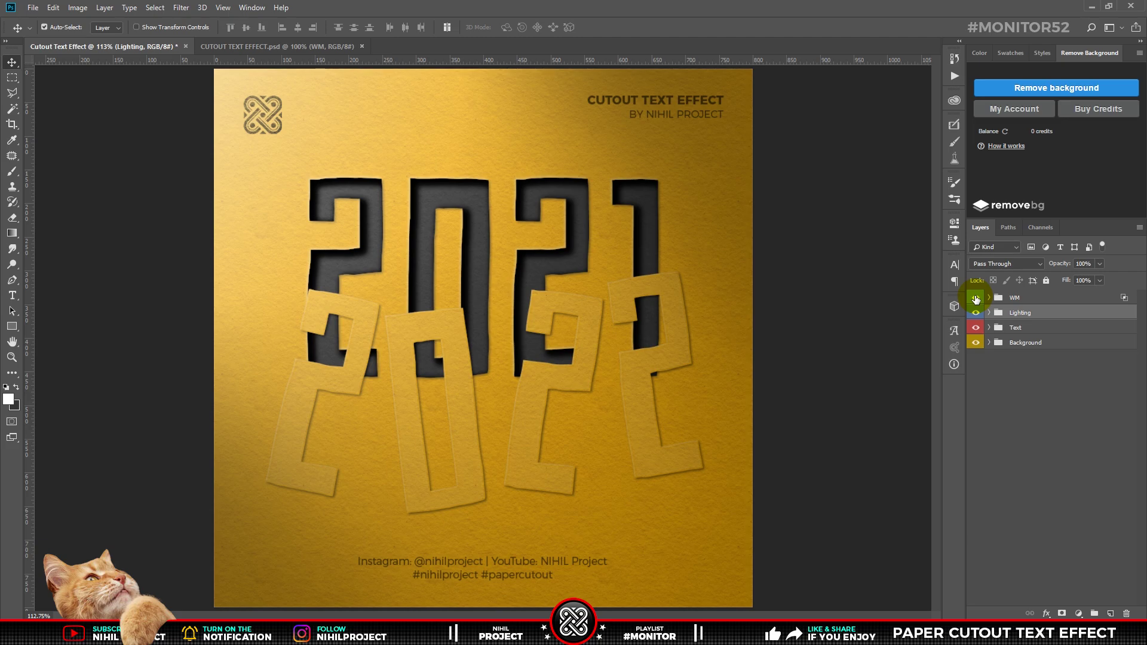